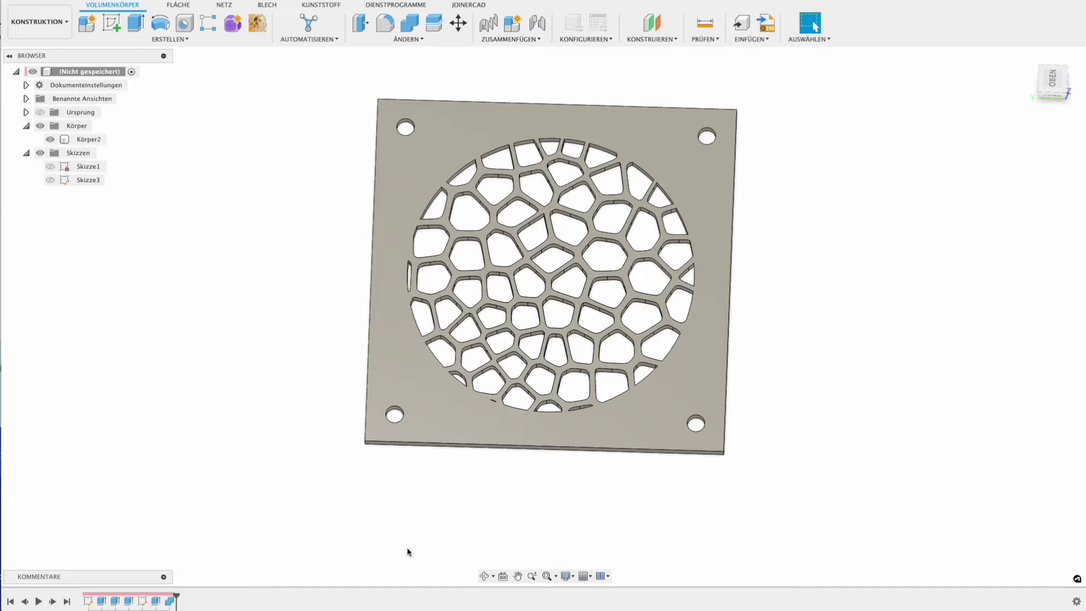
Select Körper2 and orbit the hexagon vent plate to tilted views before switching to Test v1.
{"action": "left_click", "coordinate": [456, 149]}
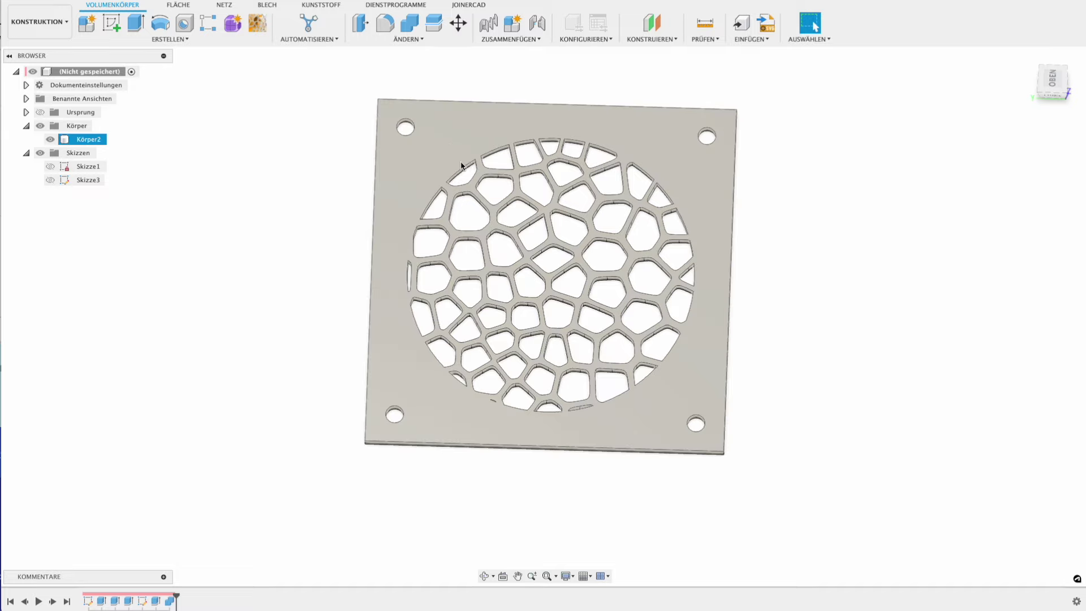
{"action": "mouse_move", "coordinate": [413, 242]}
{"action": "middle_mouse_down", "text": "shift"}
{"action": "mouse_move", "coordinate": [363, 230]}
{"action": "mouse_move", "coordinate": [373, 266]}
{"action": "middle_mouse_up", "text": "shift"}
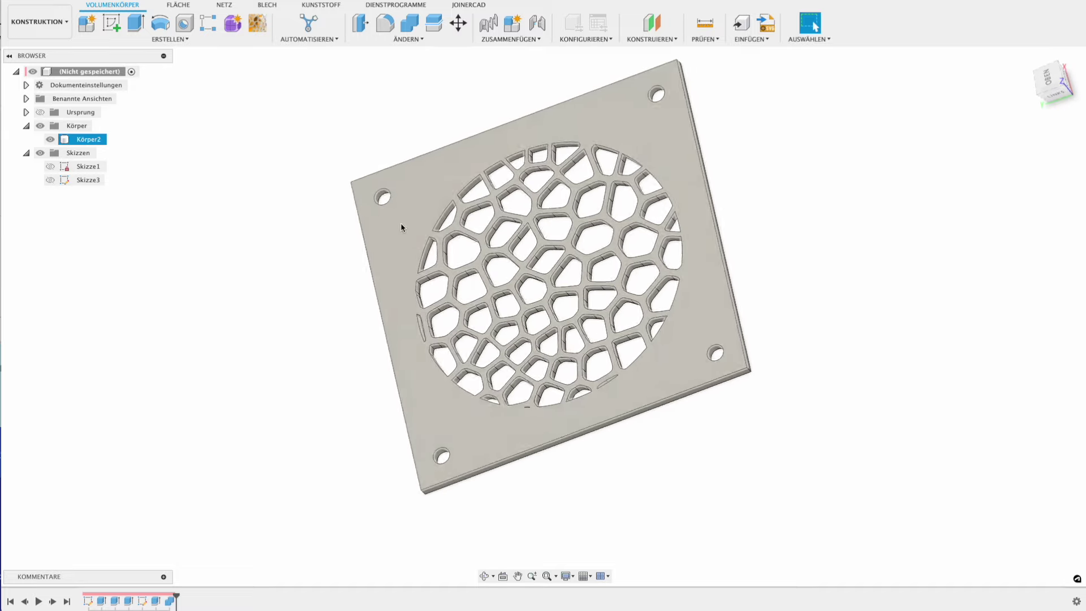
{"action": "key", "text": "Escape"}
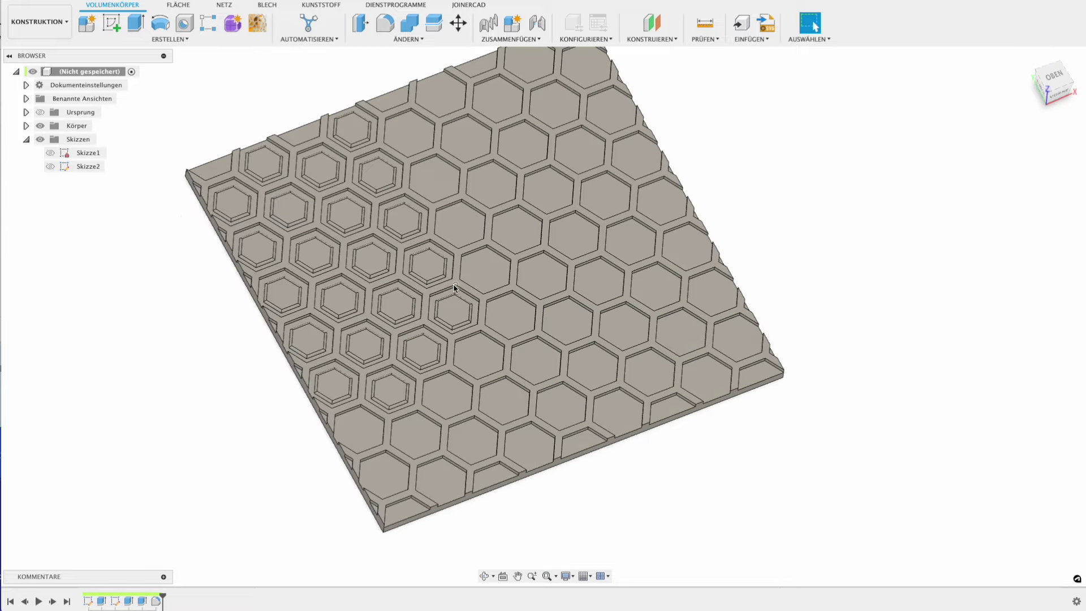
{"action": "mouse_move", "coordinate": [602, 188]}
{"action": "middle_mouse_down", "text": "shift"}
{"action": "mouse_move", "coordinate": [456, 211]}
{"action": "mouse_move", "coordinate": [447, 266]}
{"action": "middle_mouse_up", "text": "shift"}
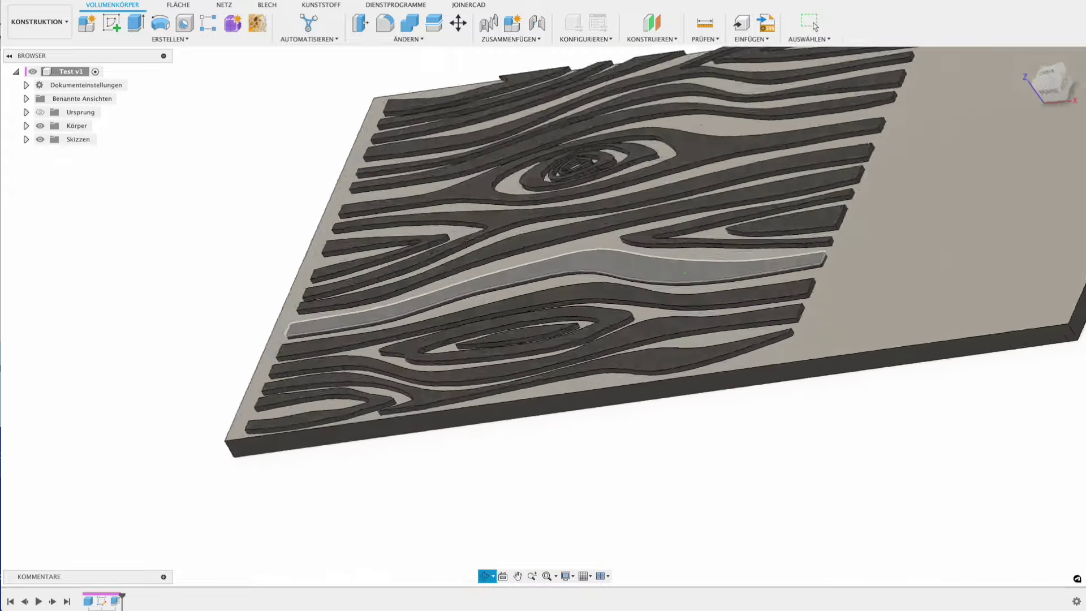
Orbit the wood-grain board to a near top-down view and then another angle.
{"action": "mouse_move", "coordinate": [640, 292]}
{"action": "middle_mouse_down", "text": "shift"}
{"action": "mouse_move", "coordinate": [564, 167]}
{"action": "mouse_move", "coordinate": [548, 218]}
{"action": "middle_mouse_up", "text": "shift"}
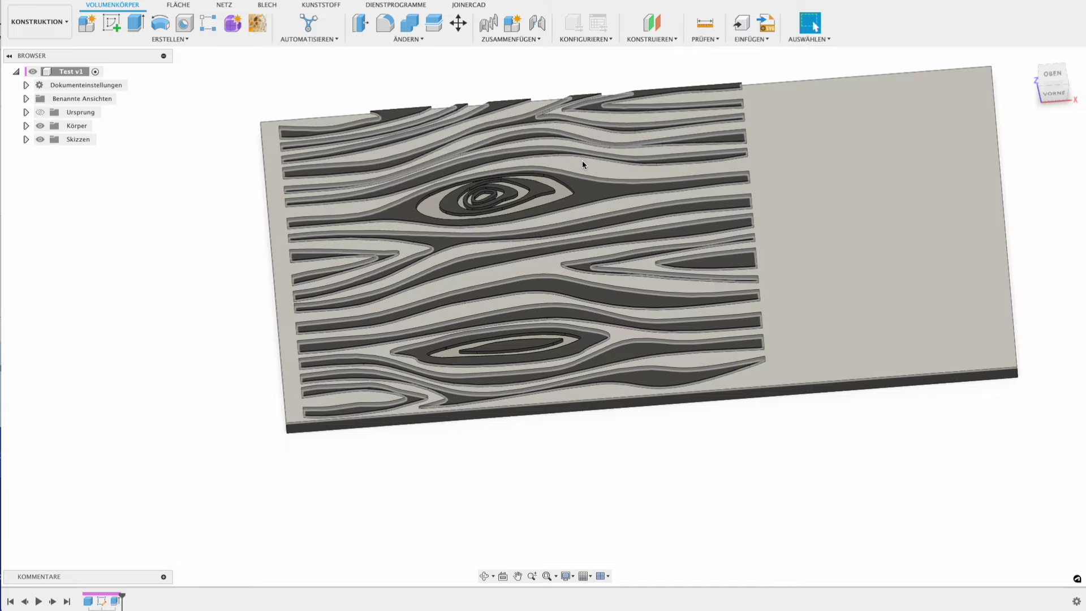
{"action": "mouse_move", "coordinate": [588, 154]}
{"action": "middle_mouse_down", "text": "shift"}
{"action": "mouse_move", "coordinate": [487, 187]}
{"action": "mouse_move", "coordinate": [441, 215]}
{"action": "middle_mouse_up", "text": "shift"}
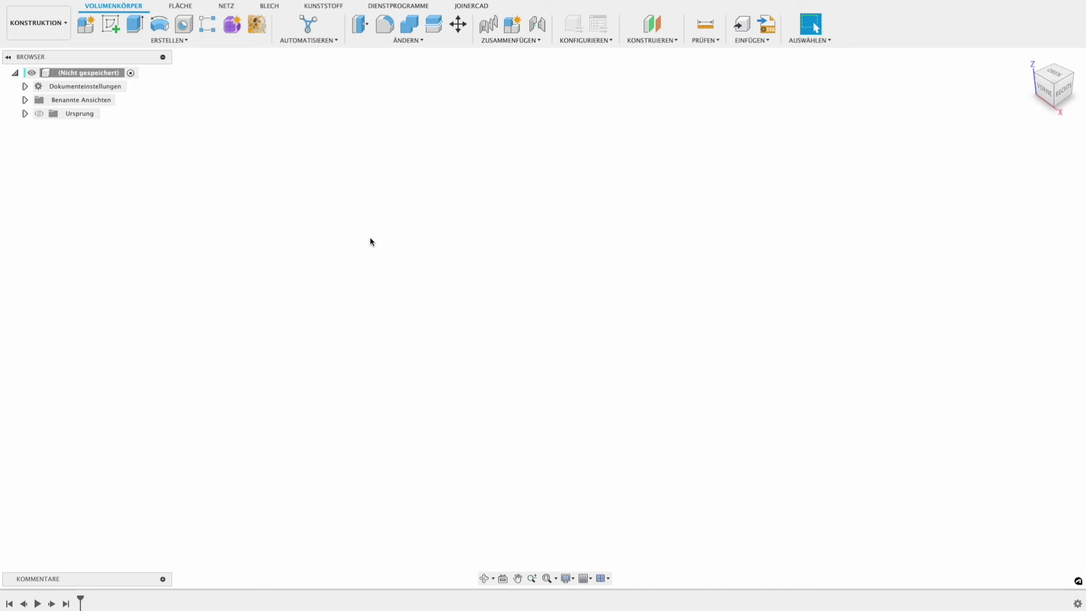
Sketch a centred 100 × 100 mm square on the front plane.
{"action": "left_click", "coordinate": [115, 26]}
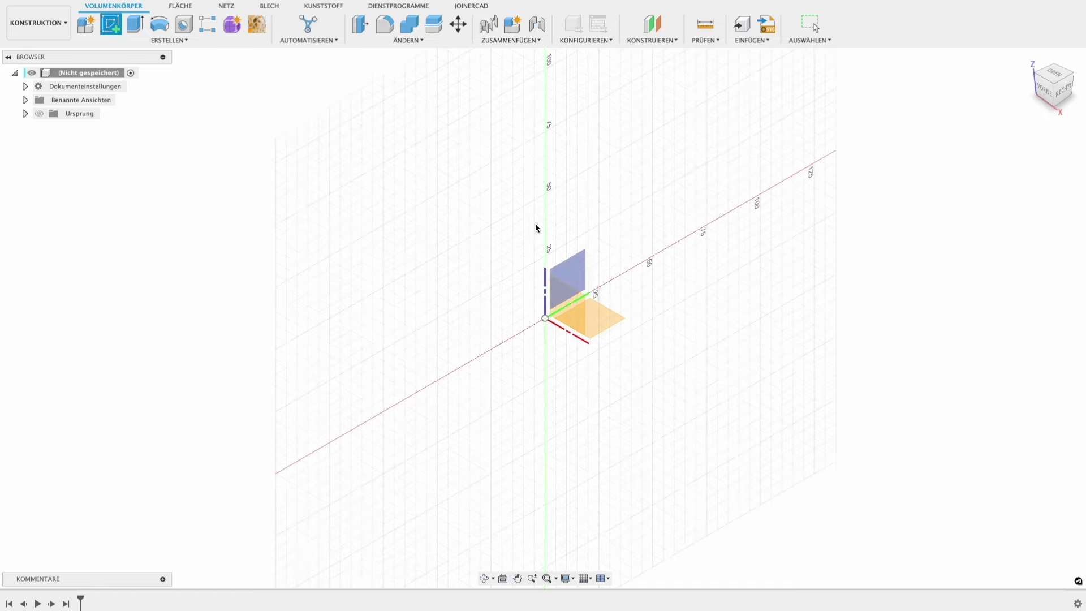
{"action": "left_click", "coordinate": [584, 308]}
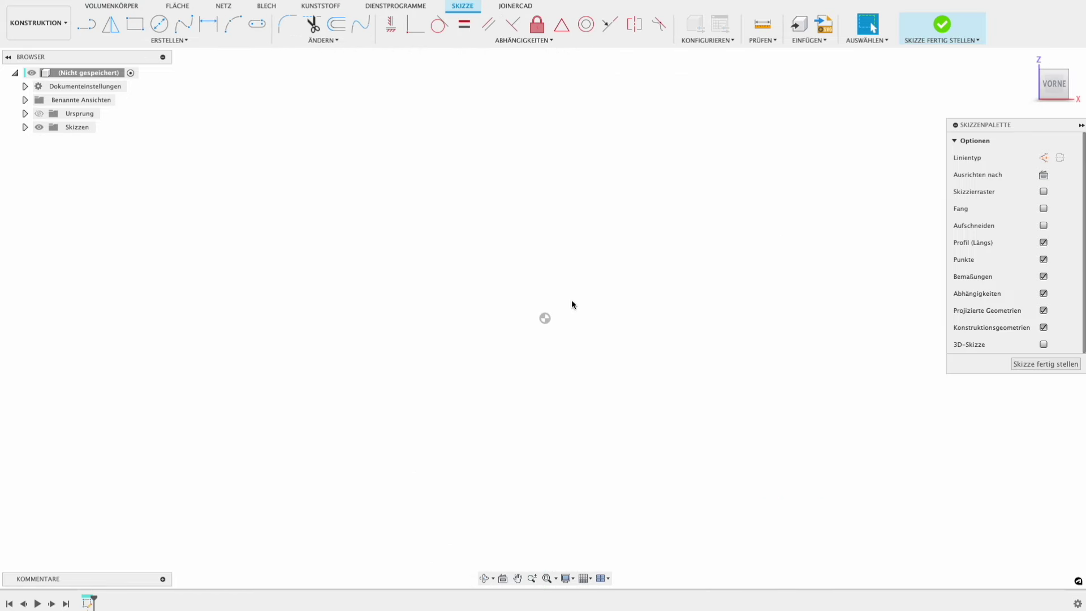
{"action": "key", "text": "r"}
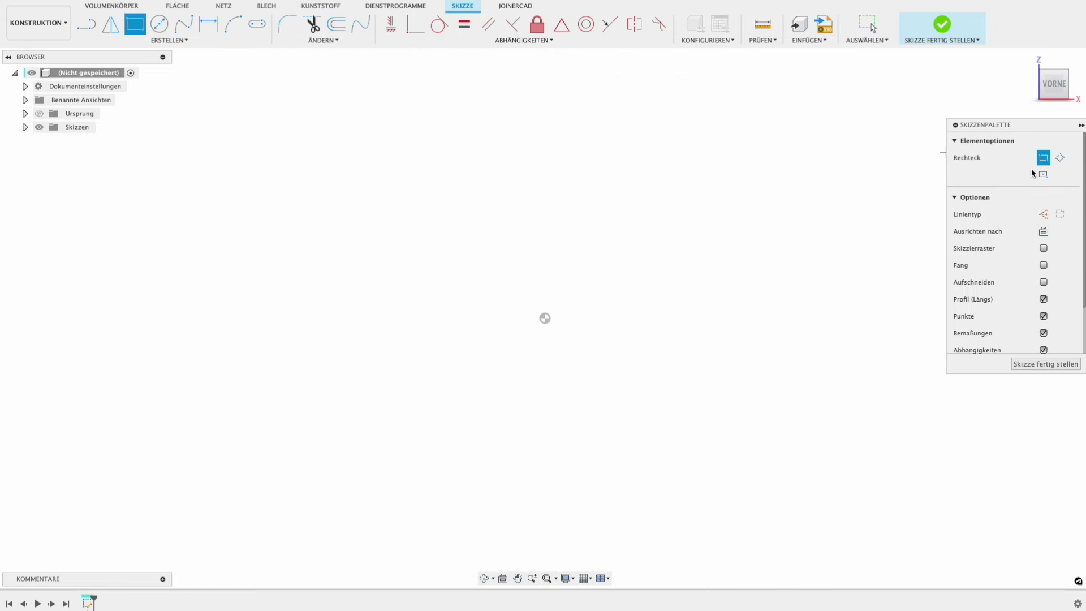
{"action": "left_click", "coordinate": [1043, 175]}
{"action": "left_click", "coordinate": [545, 318]}
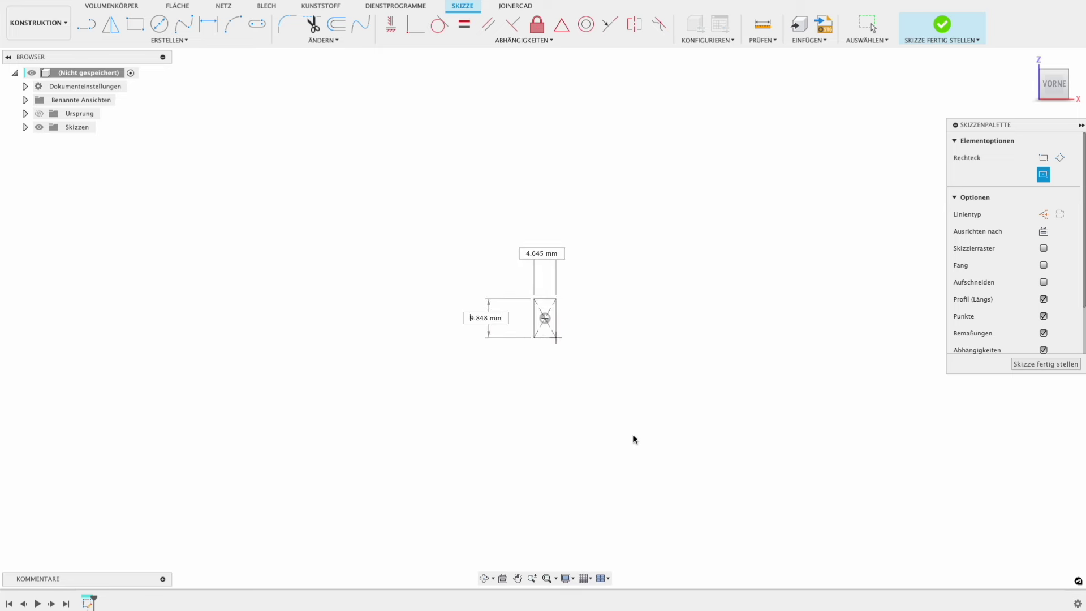
{"action": "type", "text": "100"}
{"action": "key", "text": "Tab"}
{"action": "type", "text": "1"}
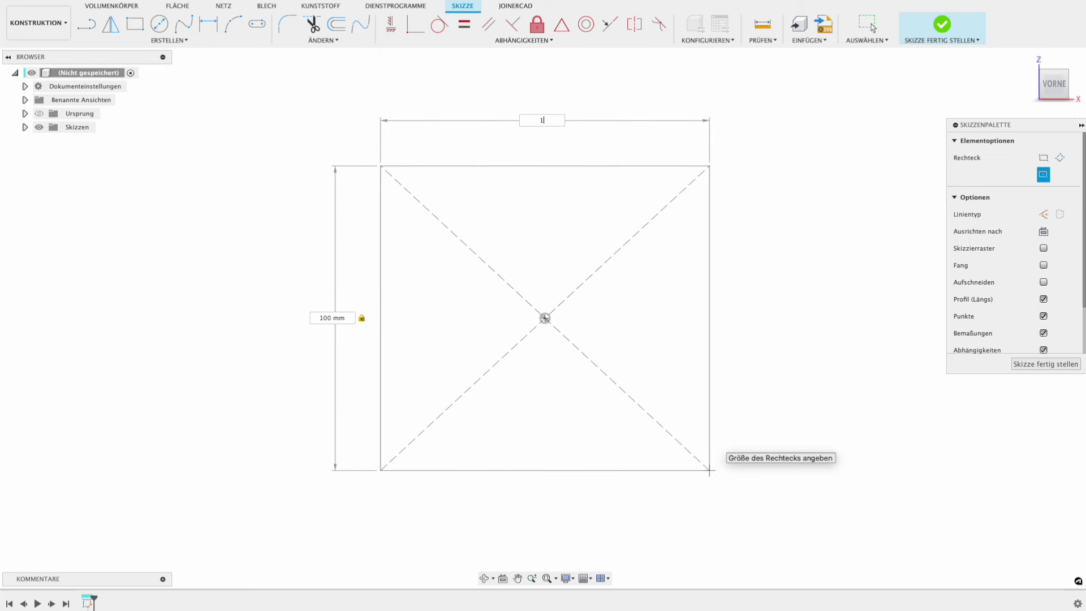
{"action": "key", "text": "Return"}
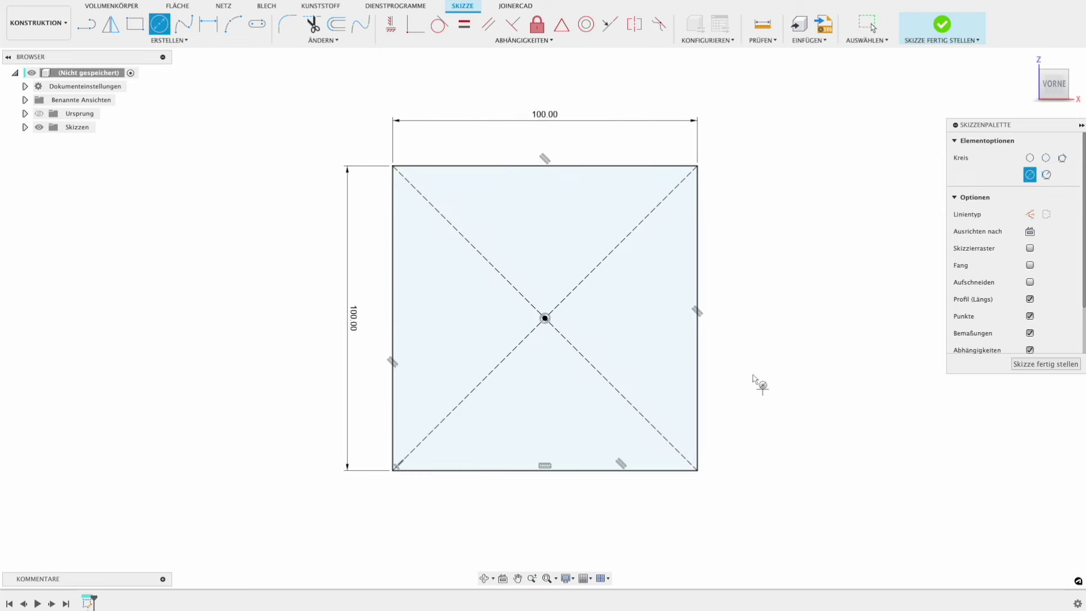
Add an 80 mm diameter circle centred on the origin.
{"action": "key", "text": "c"}
{"action": "left_click", "coordinate": [545, 318]}
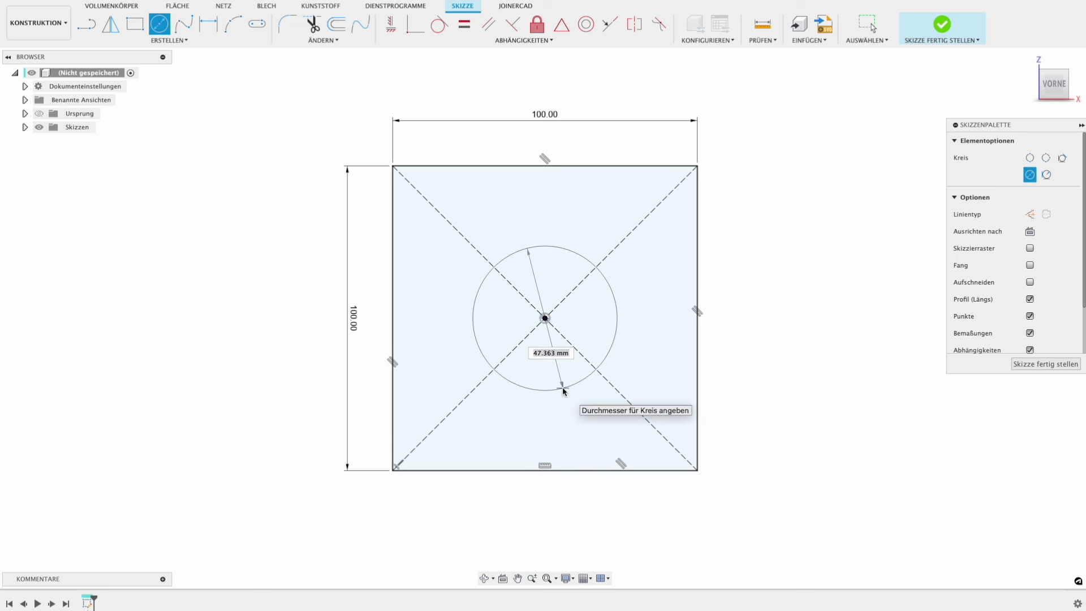
{"action": "type", "text": "80"}
{"action": "key", "text": "Return"}
{"action": "key", "text": "Escape"}
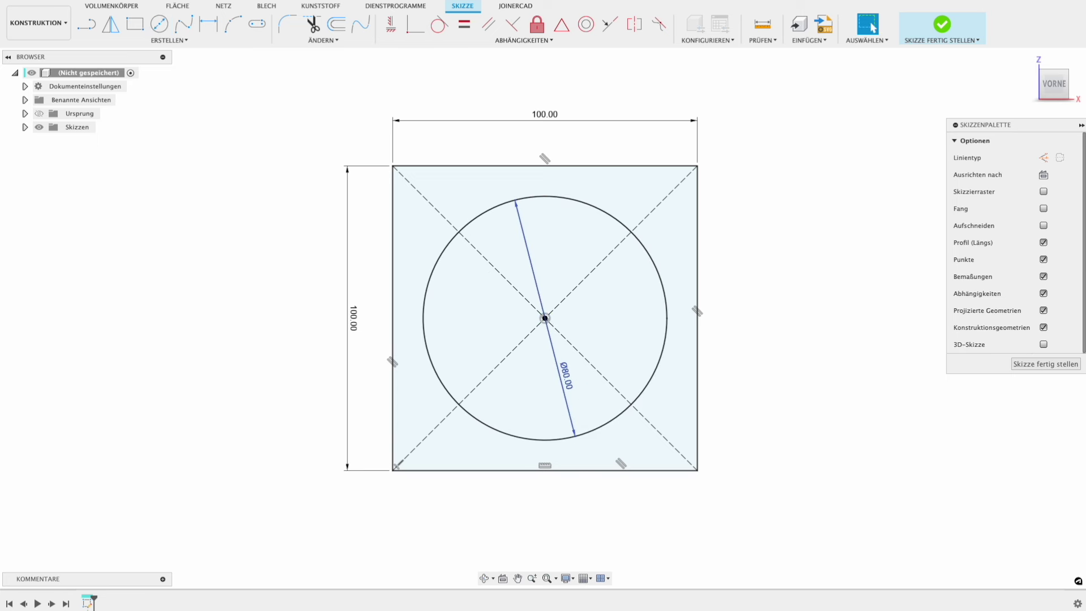
Draw a 6 mm circle near the top-left corner, dimensioned 7 mm from the left edge.
{"action": "key", "text": "c"}
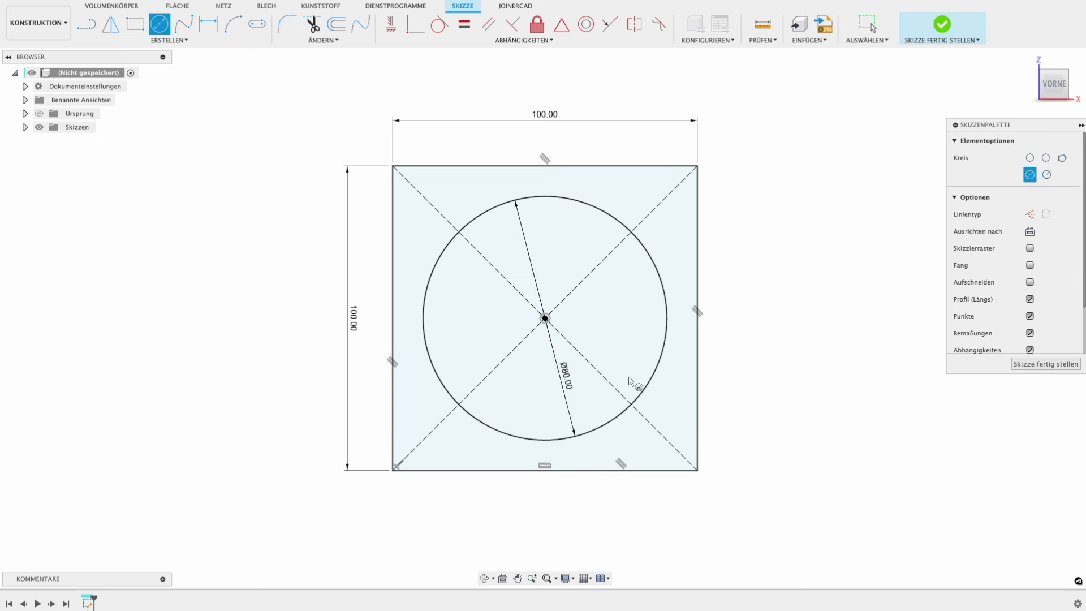
{"action": "left_click", "coordinate": [416, 190]}
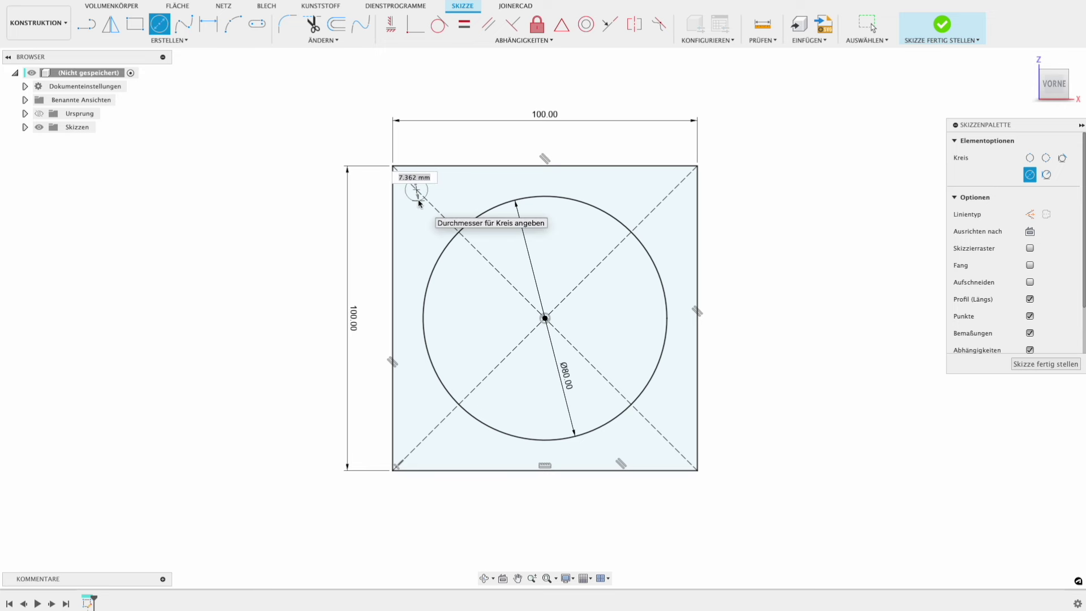
{"action": "type", "text": "6"}
{"action": "key", "text": "Return"}
{"action": "scroll", "coordinate": [419, 201], "scroll_direction": "up", "scroll_amount": 3}
{"action": "key", "text": "d"}
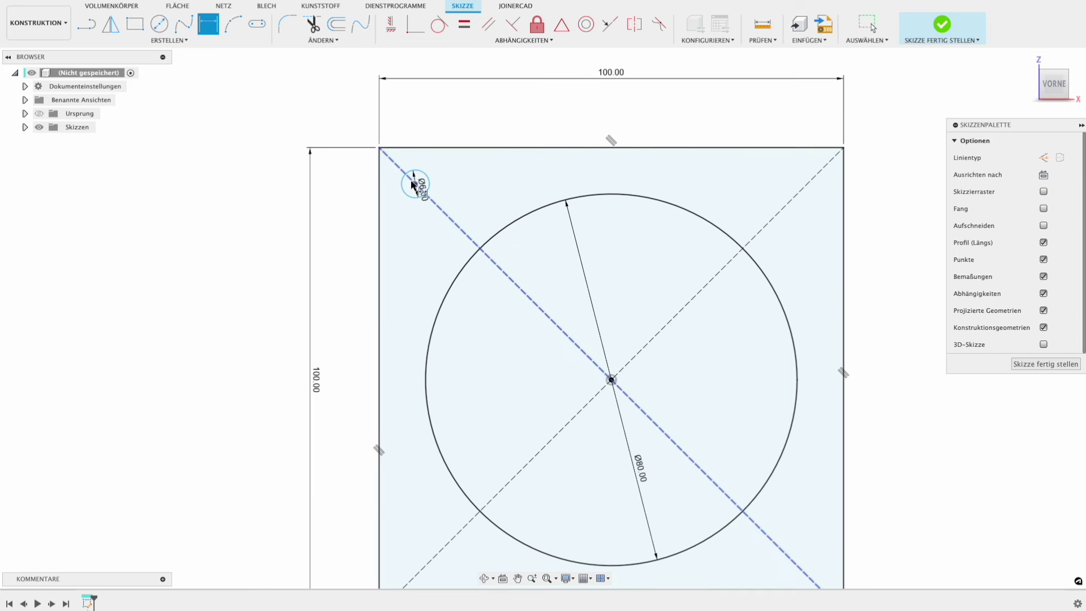
{"action": "left_click", "coordinate": [415, 184]}
{"action": "left_click", "coordinate": [378, 187]}
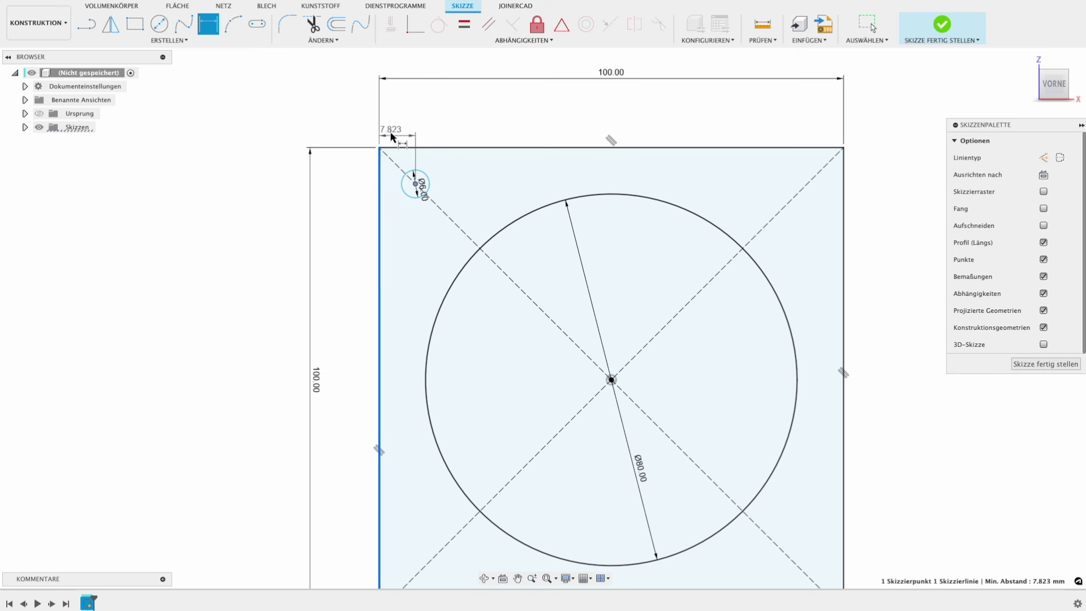
{"action": "left_click", "coordinate": [391, 134]}
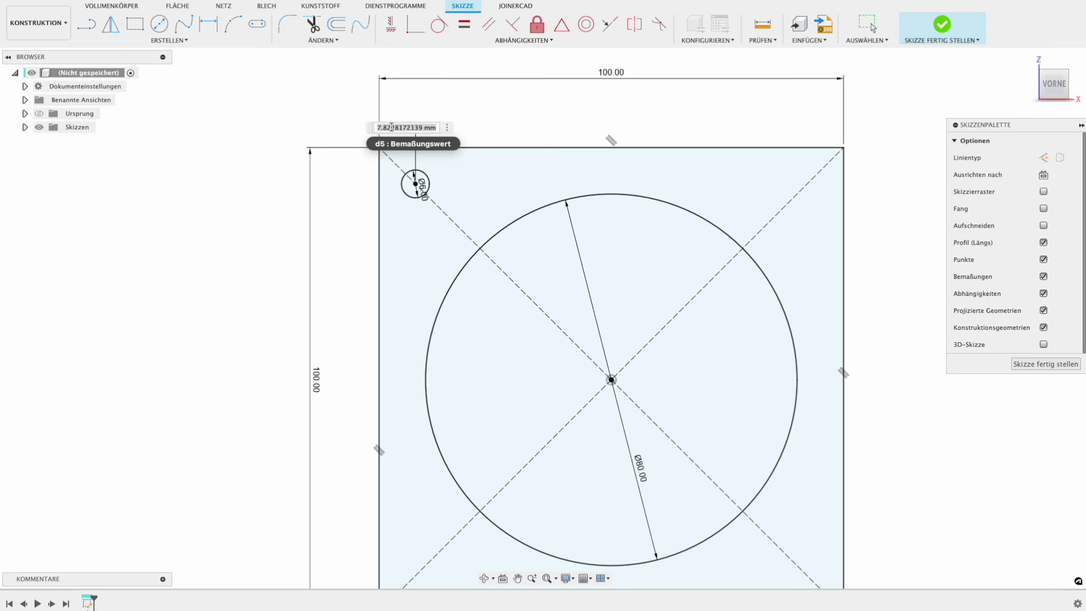
{"action": "type", "text": "7"}
{"action": "key", "text": "Return"}
Circular-pattern the corner circle around the square's centre to all four corners.
{"action": "scroll", "coordinate": [527, 142], "scroll_direction": "down", "scroll_amount": 2}
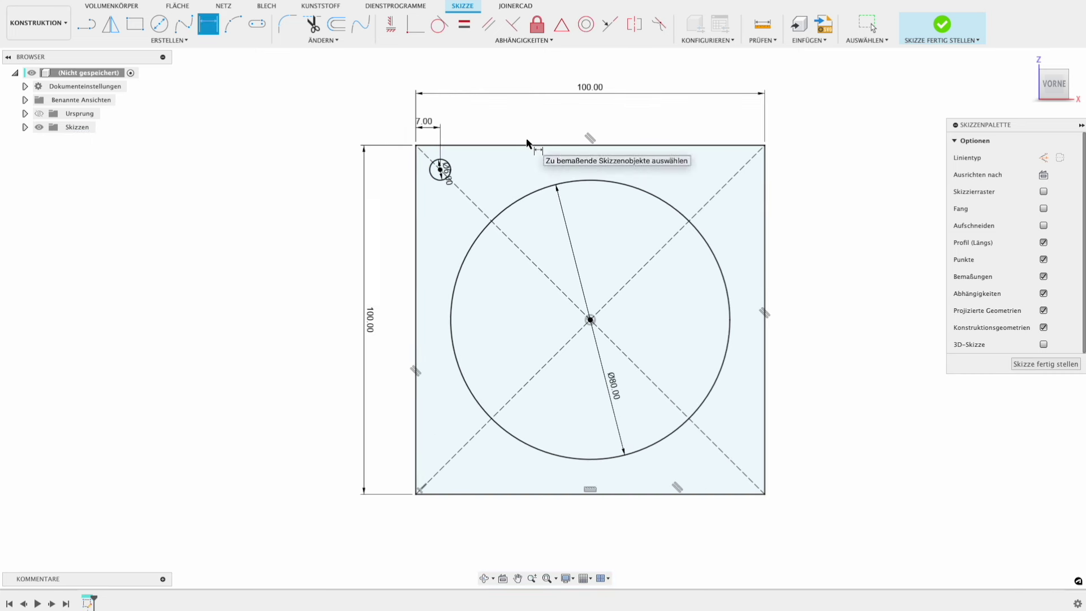
{"action": "scroll", "coordinate": [526, 142], "scroll_direction": "down", "scroll_amount": 1}
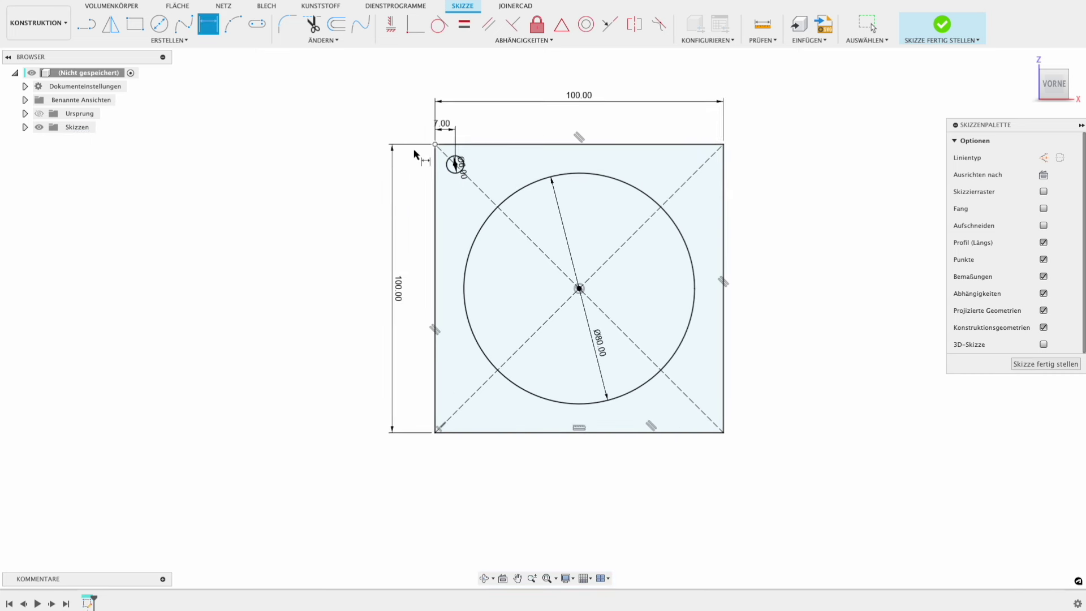
{"action": "left_click", "coordinate": [193, 44]}
{"action": "left_click", "coordinate": [141, 196]}
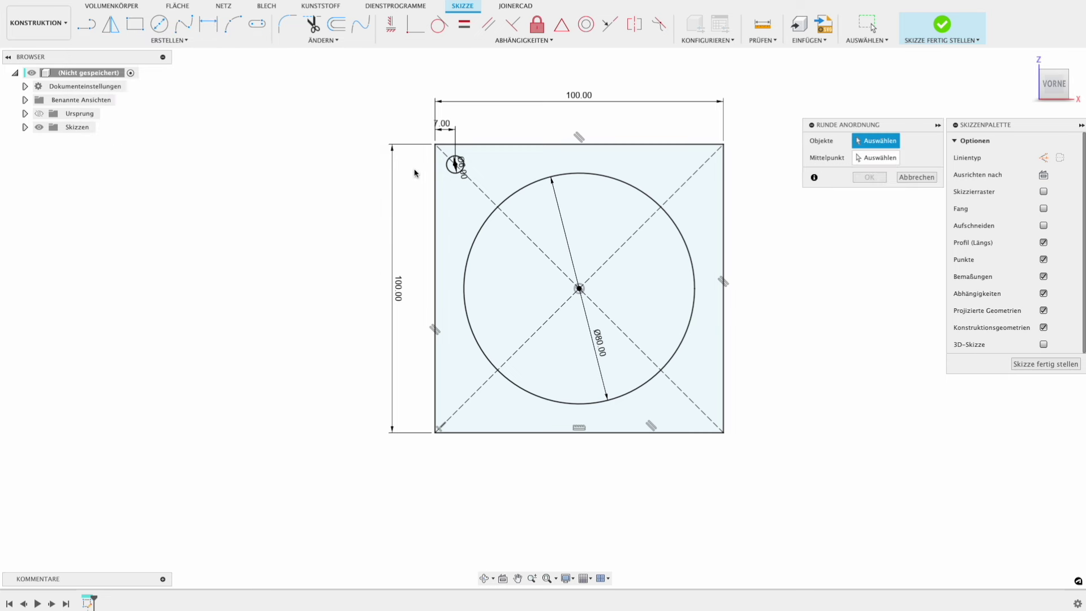
{"action": "left_click", "coordinate": [450, 169]}
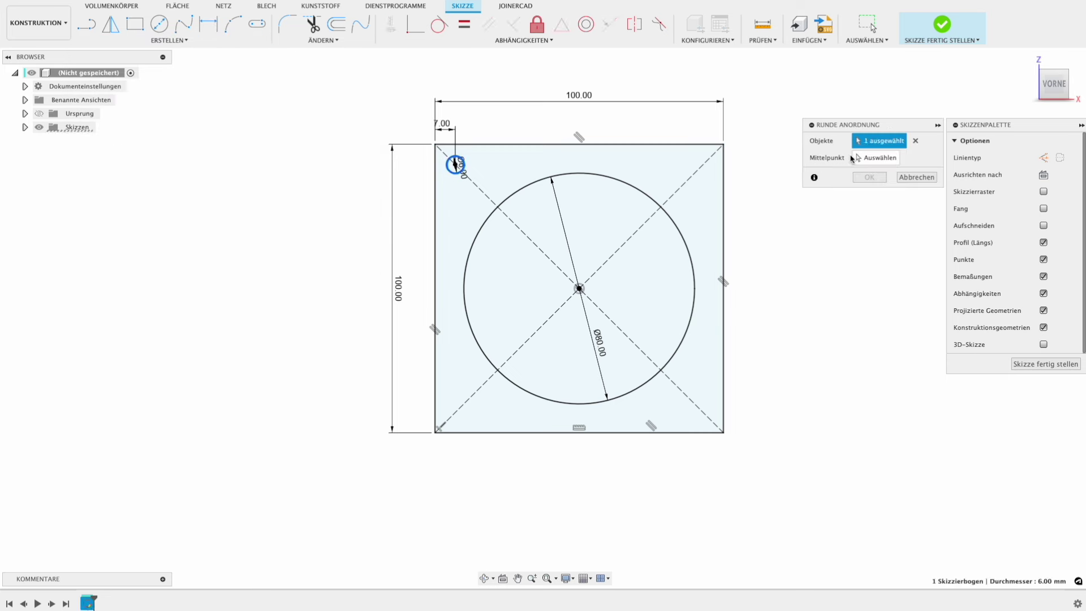
{"action": "left_click", "coordinate": [852, 159]}
{"action": "left_click", "coordinate": [580, 290]}
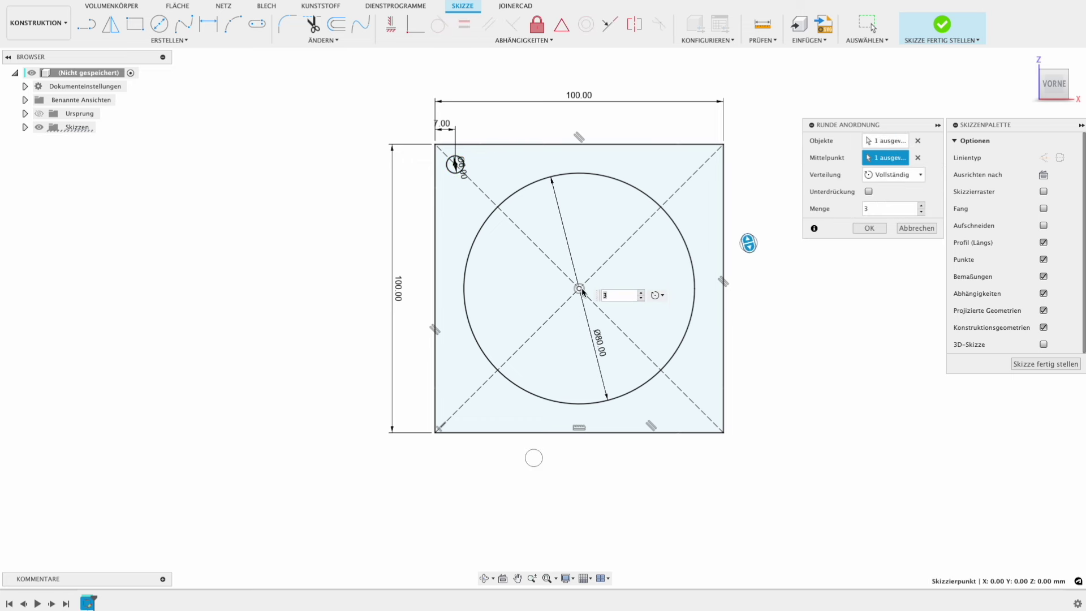
{"action": "key", "text": "Return"}
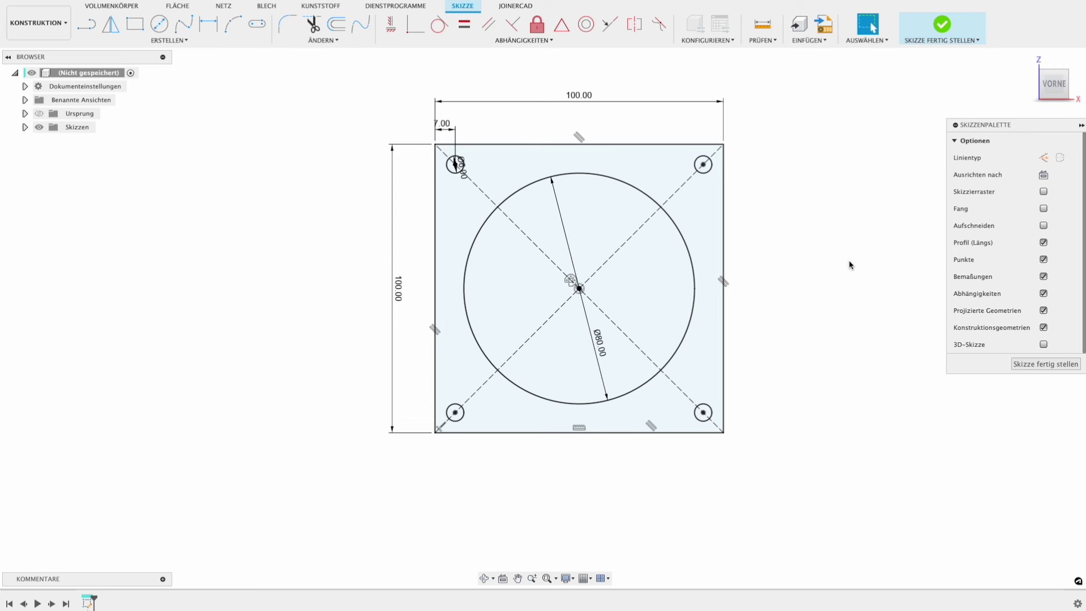
Extrude the outer square plate region and make Skizze1 visible again.
{"action": "key", "text": "e"}
{"action": "left_click", "coordinate": [717, 225]}
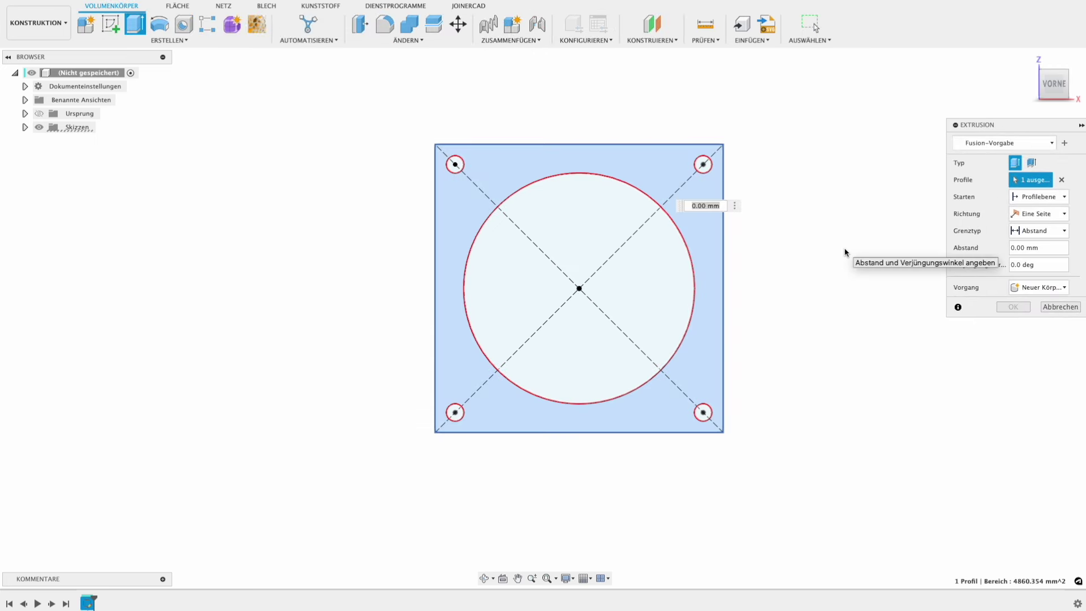
{"action": "key", "text": "Return"}
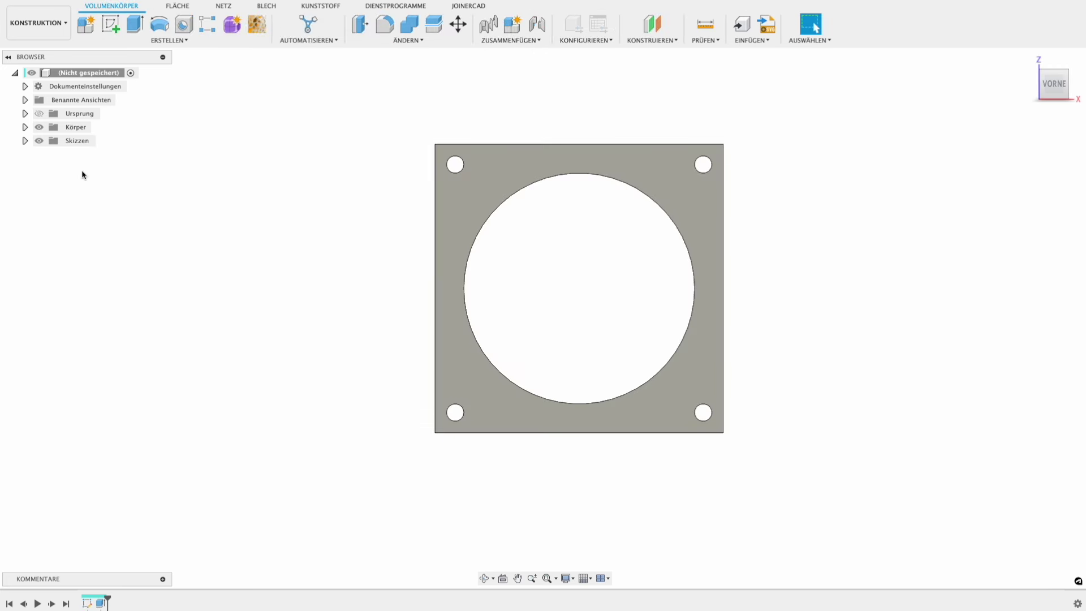
{"action": "left_click", "coordinate": [25, 140]}
{"action": "left_click", "coordinate": [49, 154]}
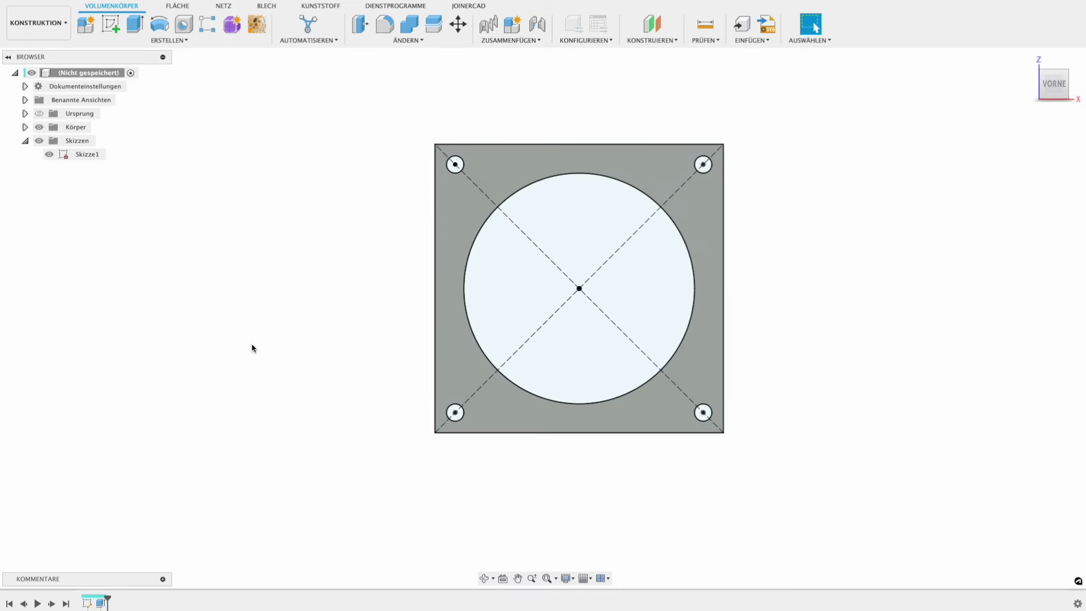
Extrude the 80 mm circle region 5 mm as a new body.
{"action": "key", "text": "e"}
{"action": "left_click", "coordinate": [569, 250]}
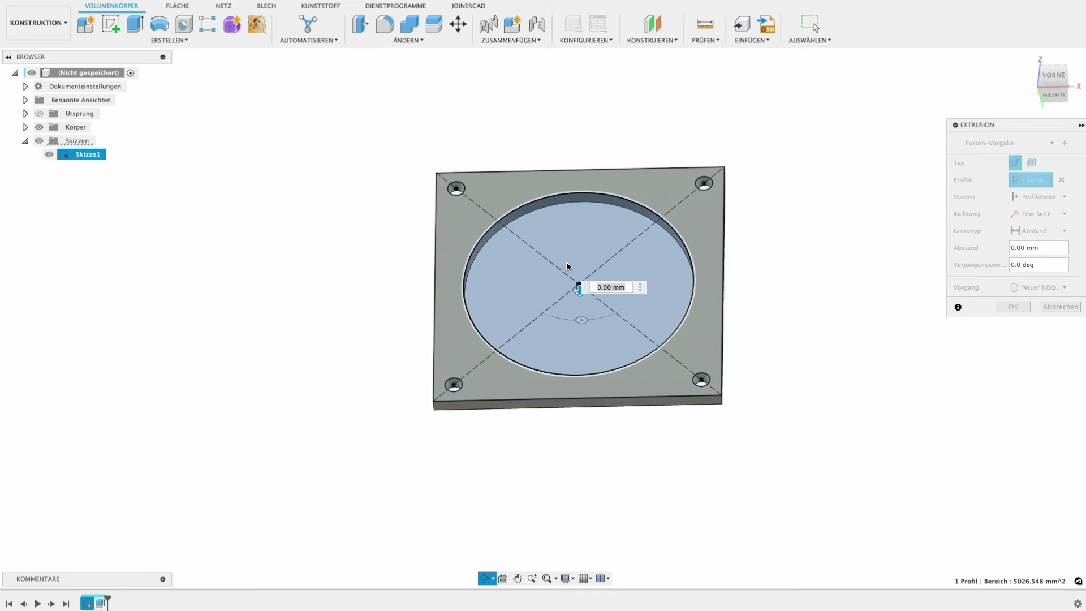
{"action": "type", "text": "5"}
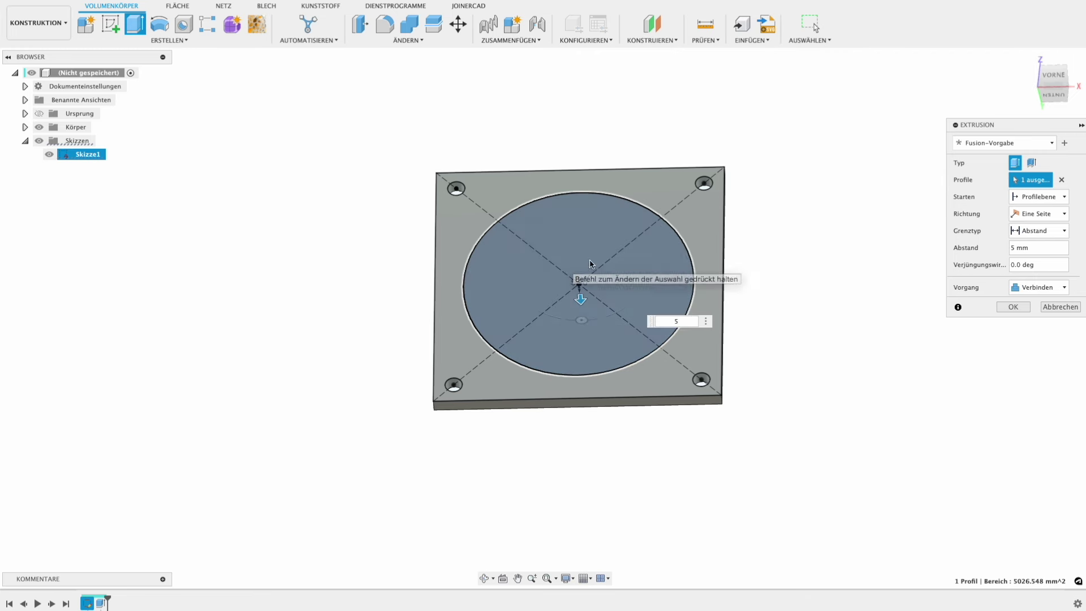
{"action": "mouse_move", "coordinate": [565, 267]}
{"action": "middle_mouse_down", "text": "shift"}
{"action": "mouse_move", "coordinate": [501, 380]}
{"action": "mouse_move", "coordinate": [482, 322]}
{"action": "middle_mouse_up", "text": "shift"}
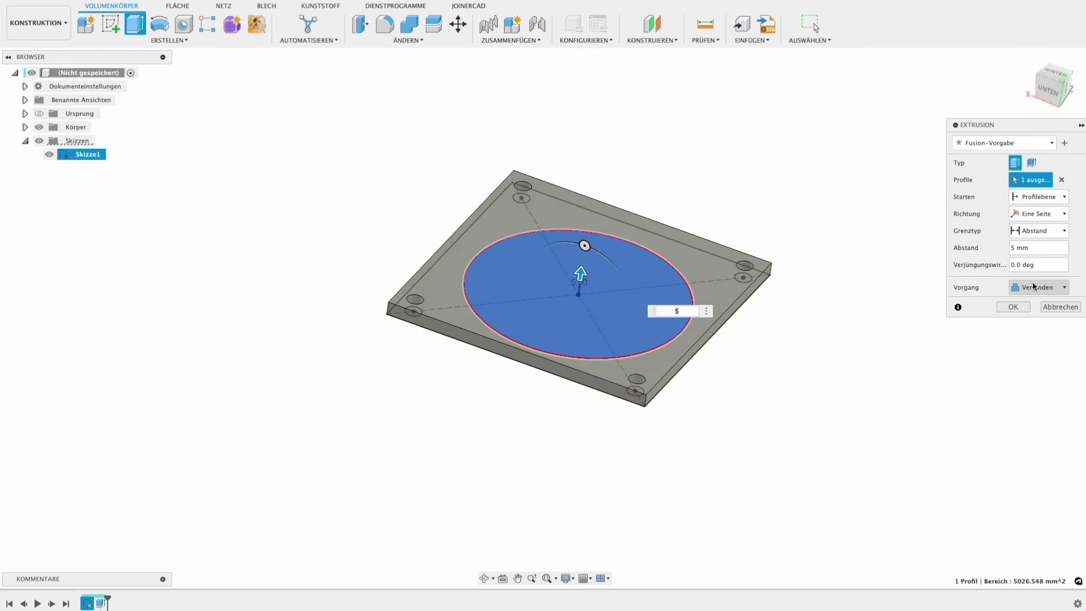
{"action": "left_click", "coordinate": [1035, 287]}
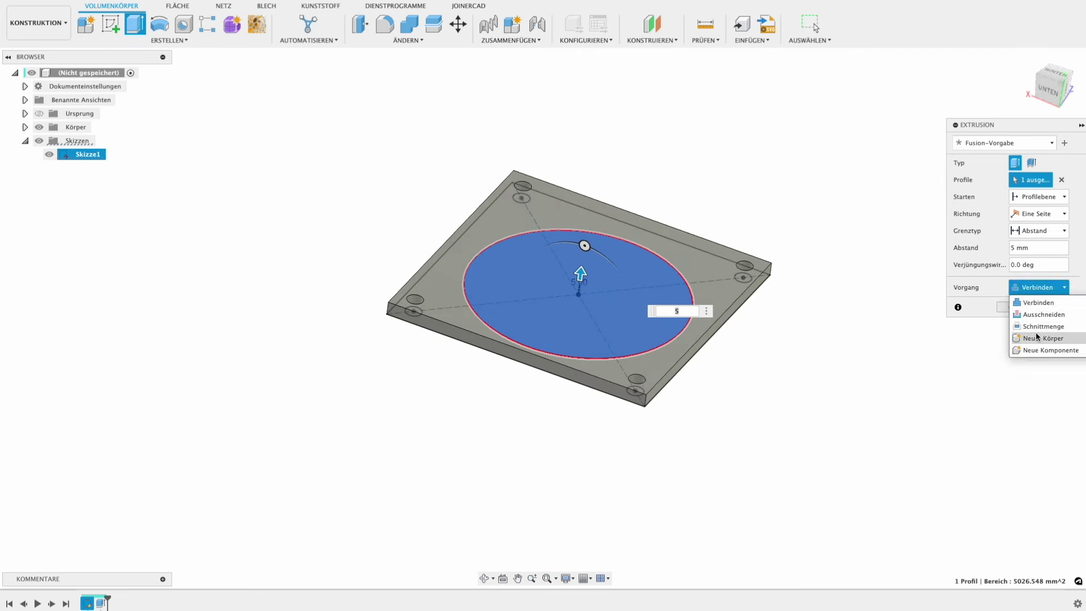
{"action": "left_click", "coordinate": [1039, 338]}
{"action": "left_click", "coordinate": [1023, 311]}
{"action": "mouse_move", "coordinate": [651, 283]}
{"action": "middle_mouse_down", "text": "shift"}
{"action": "mouse_move", "coordinate": [693, 224]}
{"action": "mouse_move", "coordinate": [768, 242]}
{"action": "mouse_move", "coordinate": [747, 257]}
{"action": "middle_mouse_up", "text": "shift"}
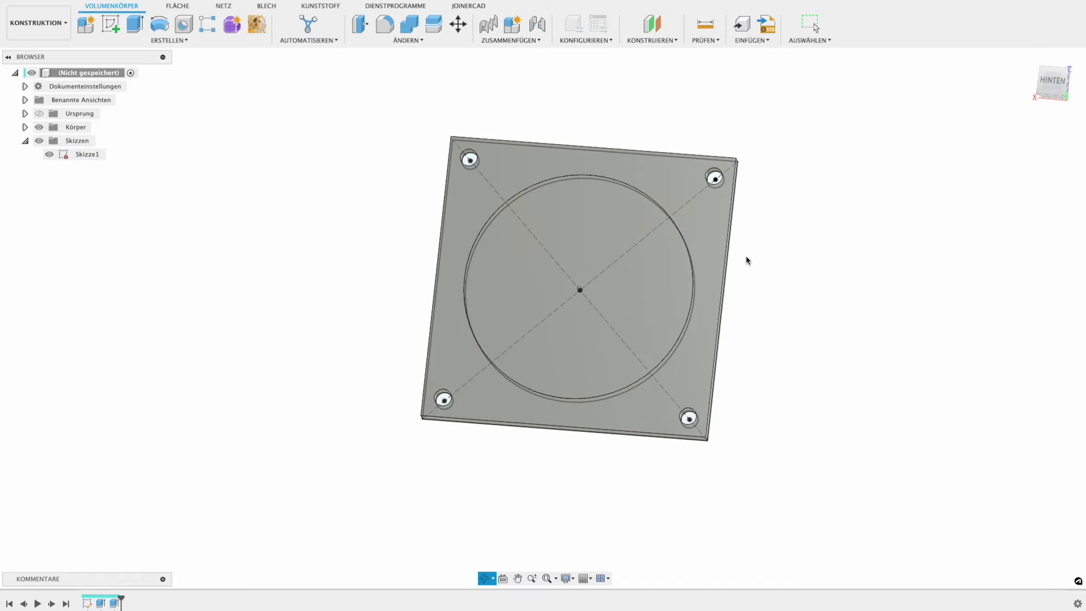
View the back face, hide Skizze1, and inspect the circular face from below.
{"action": "left_click", "coordinate": [1046, 80]}
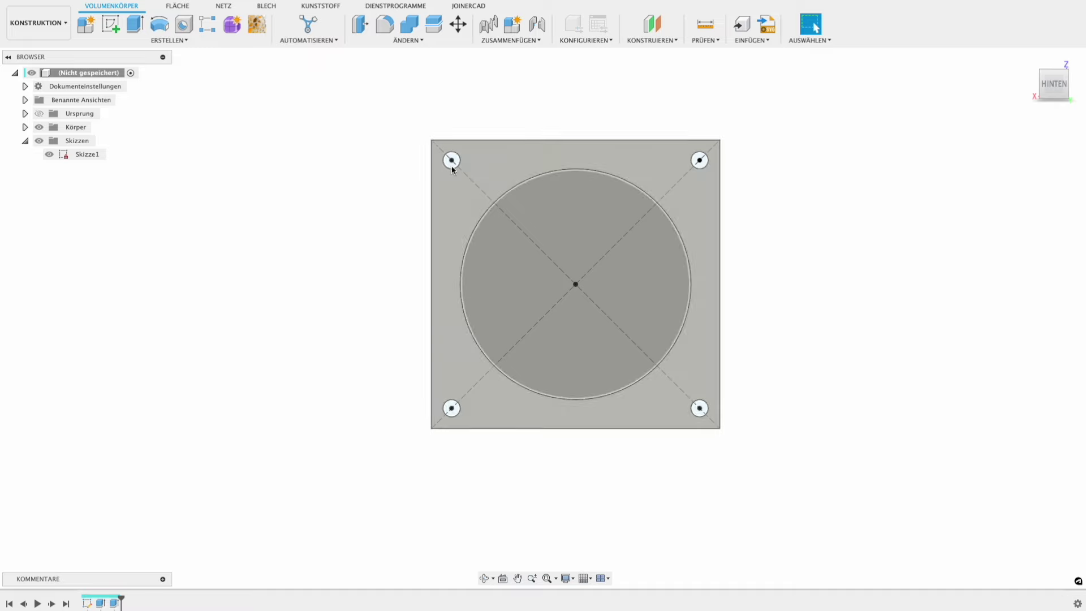
{"action": "left_click", "coordinate": [50, 154]}
{"action": "left_click", "coordinate": [539, 273]}
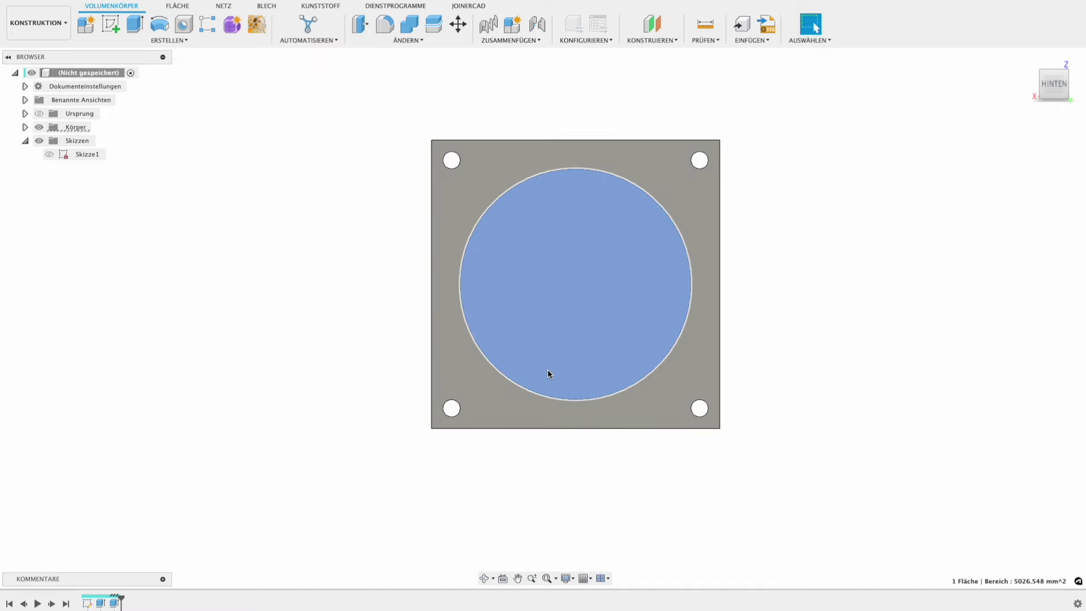
{"action": "mouse_move", "coordinate": [551, 372]}
{"action": "middle_mouse_down", "text": "shift"}
{"action": "mouse_move", "coordinate": [568, 264]}
{"action": "mouse_move", "coordinate": [590, 306]}
{"action": "middle_mouse_up", "text": "shift"}
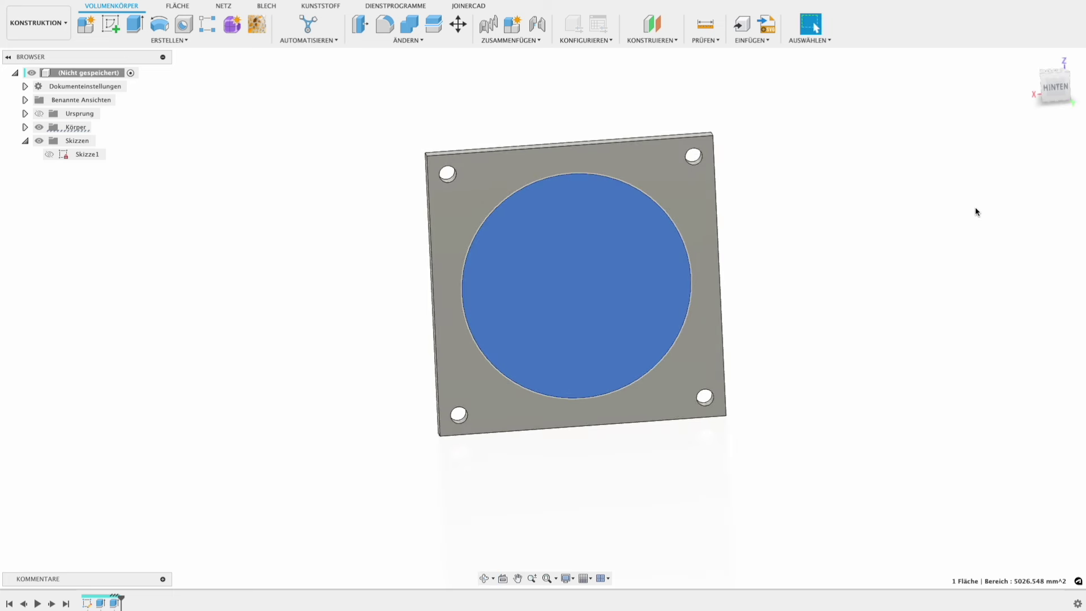
{"action": "key", "text": "Escape"}
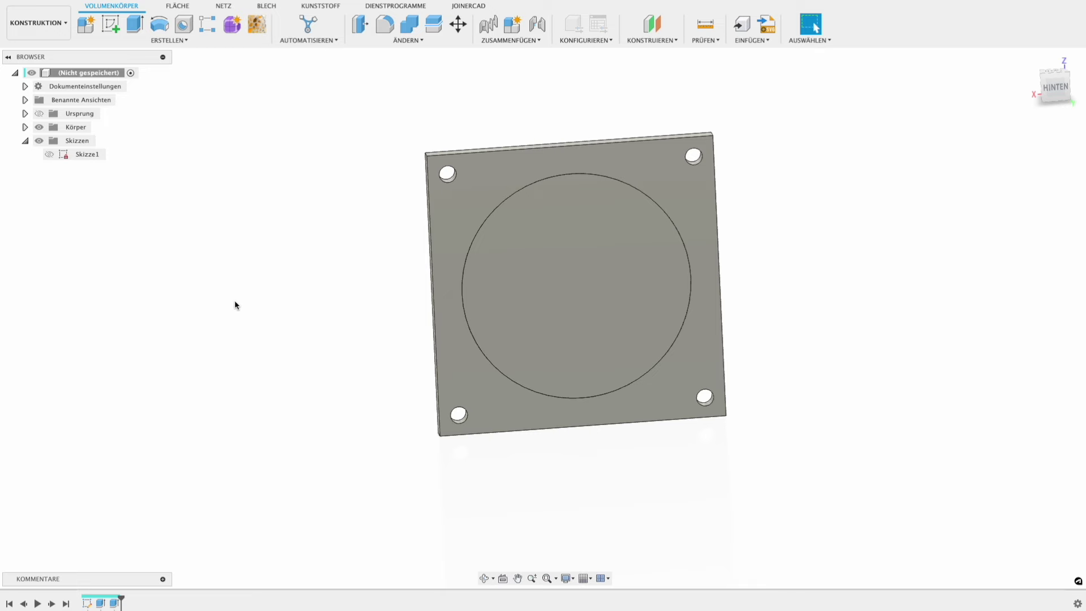
Sketch on the circular face and set the Voronoi generator to the circle at 90 × 90.
{"action": "left_click", "coordinate": [110, 24]}
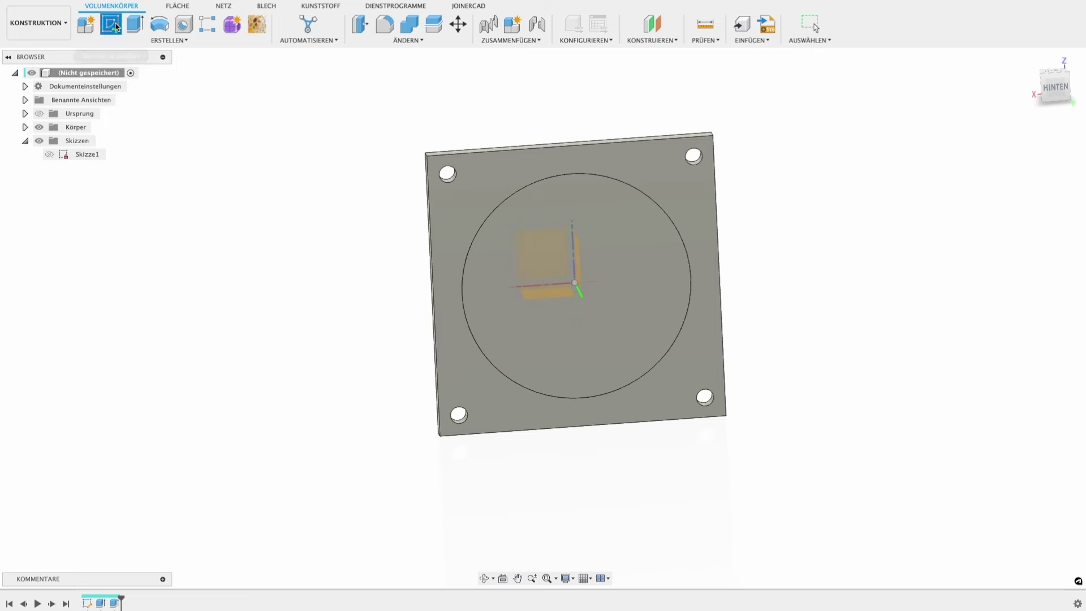
{"action": "left_click", "coordinate": [511, 271]}
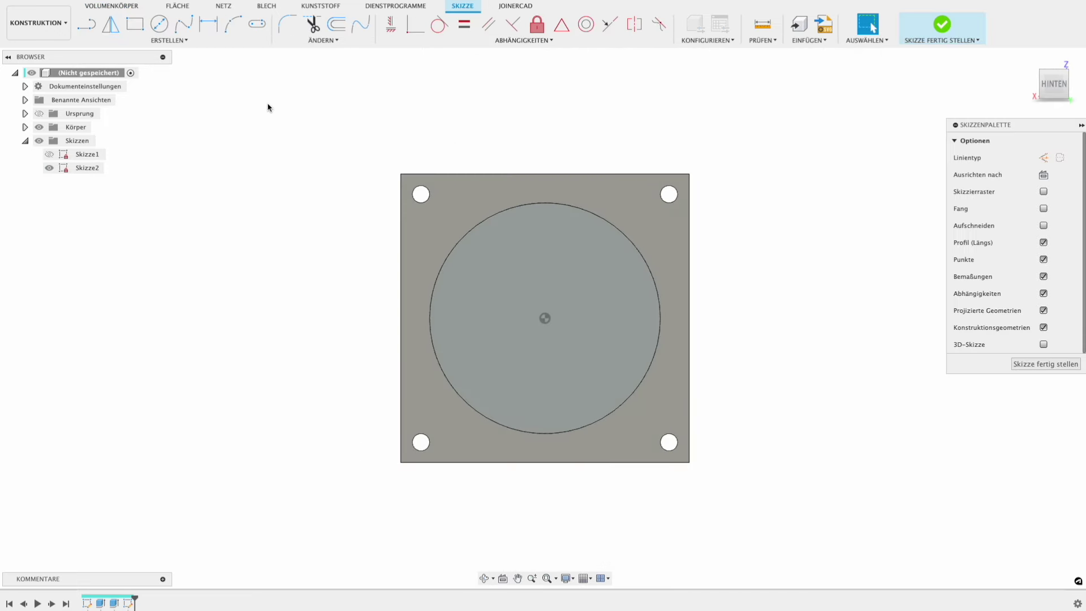
{"action": "left_click", "coordinate": [111, 5]}
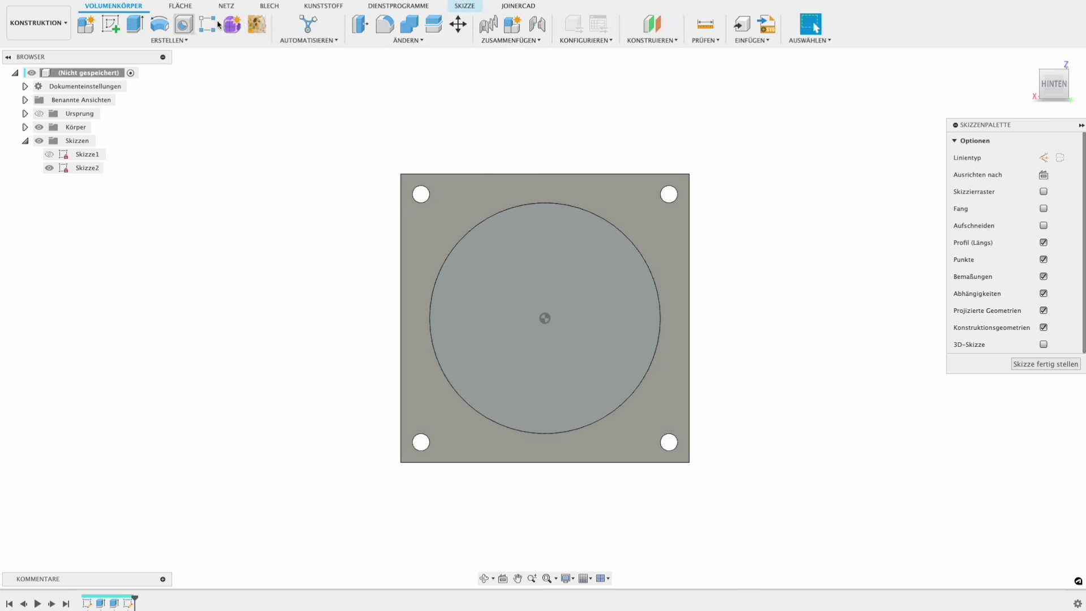
{"action": "left_click", "coordinate": [257, 24]}
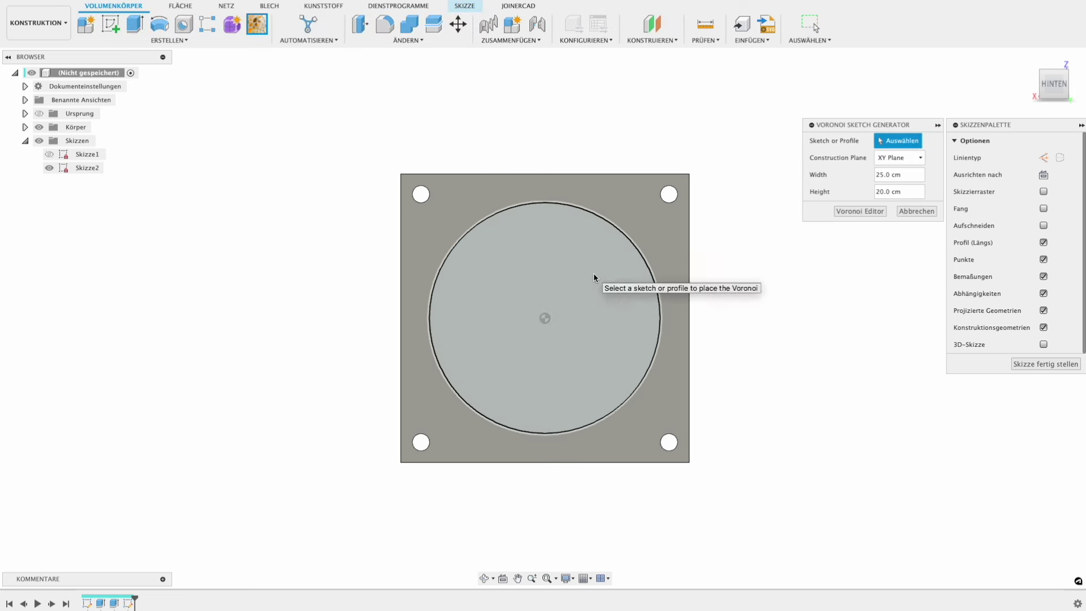
{"action": "left_click", "coordinate": [598, 235]}
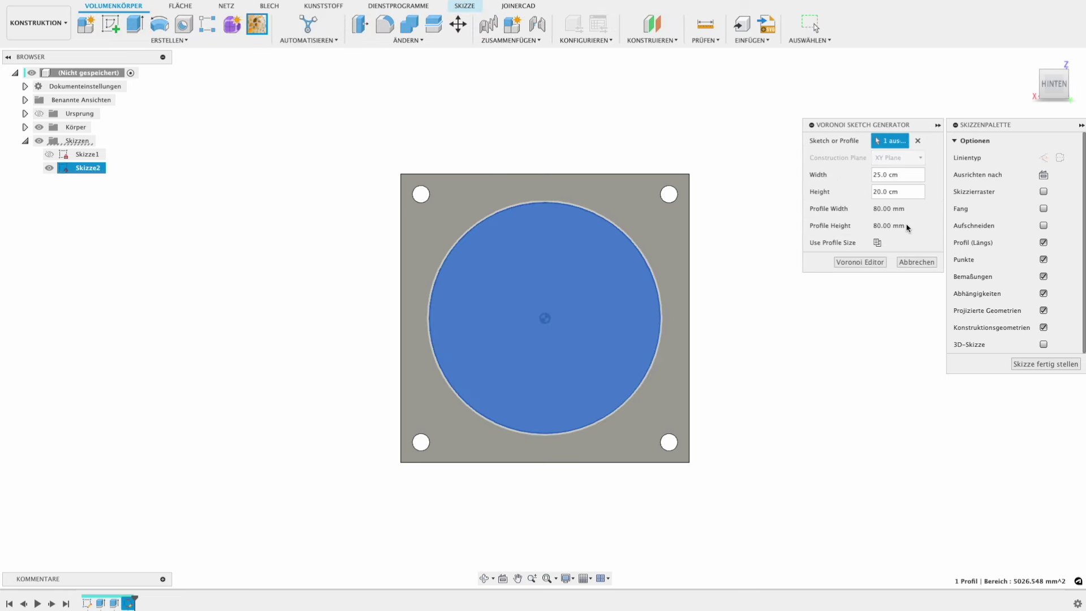
{"action": "left_click", "coordinate": [878, 242]}
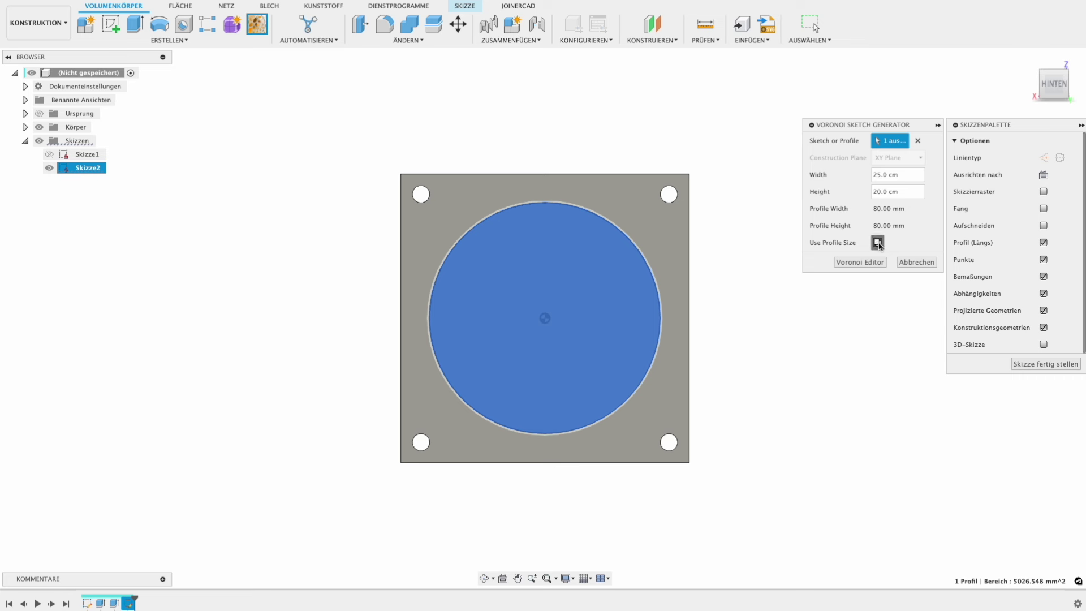
{"action": "left_click", "coordinate": [904, 173]}
{"action": "type", "text": "90"}
{"action": "key", "text": "Tab"}
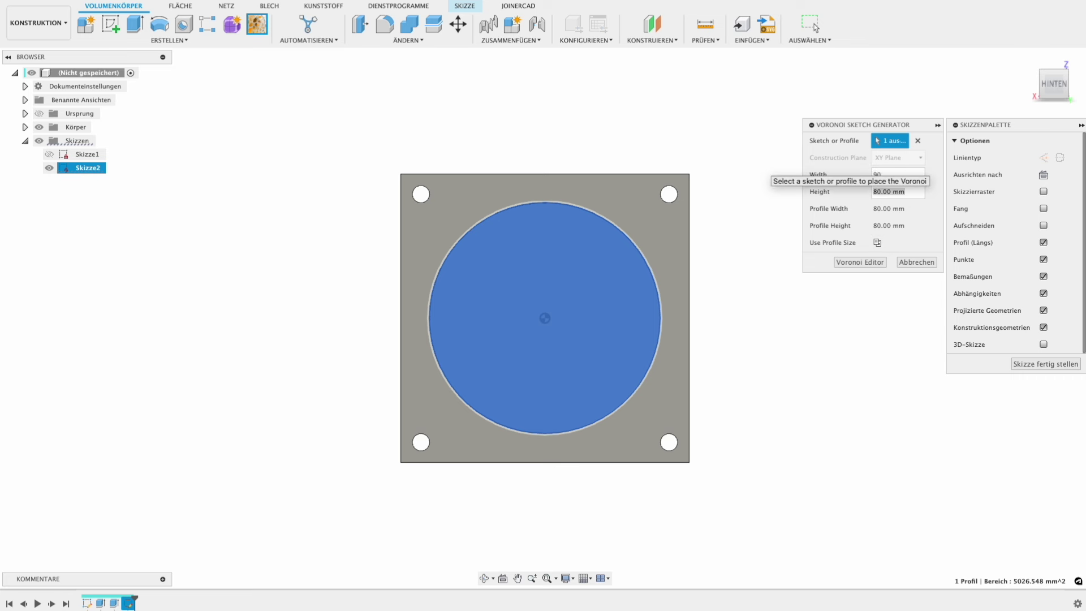
{"action": "type", "text": "90"}
Preview Curved cells in the Voronoi editor and close without placing the pattern.
{"action": "left_click", "coordinate": [865, 263]}
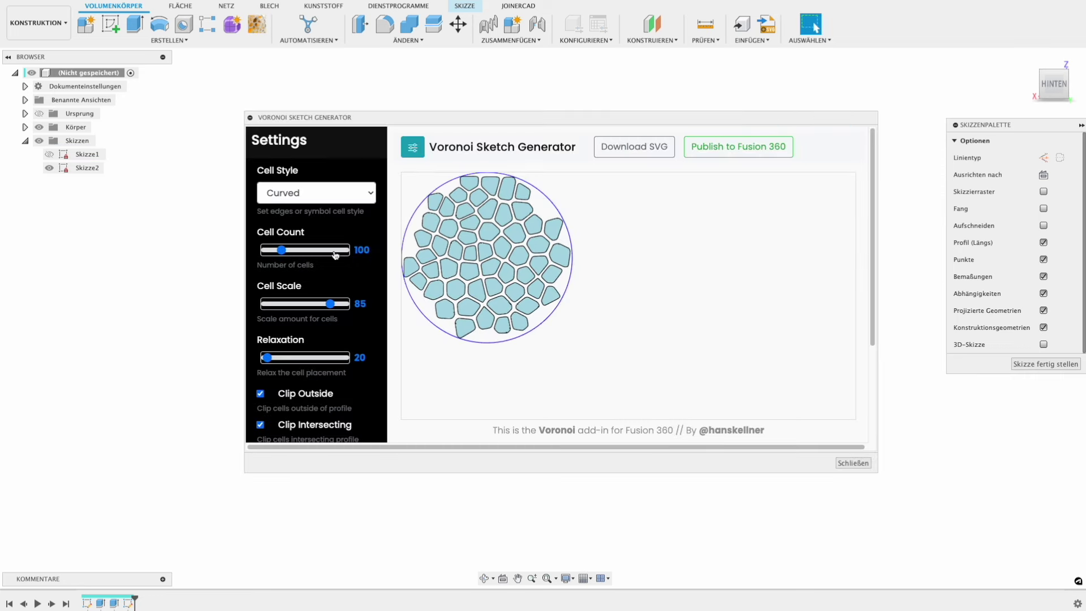
{"action": "left_click_drag", "start_coordinate": [512, 112], "coordinate": [450, 70]}
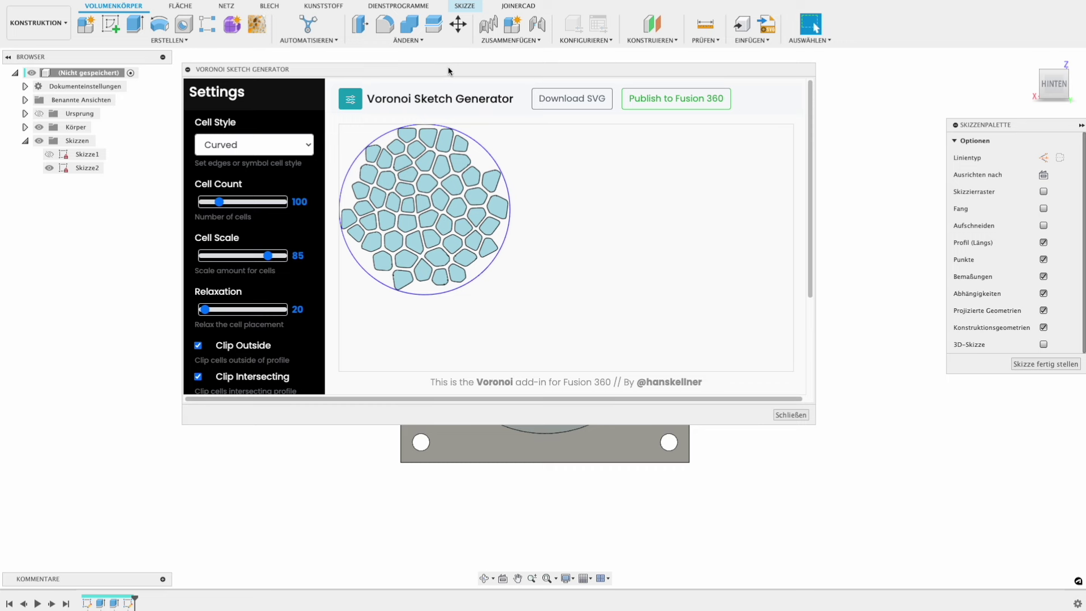
{"action": "left_click", "coordinate": [252, 142]}
{"action": "left_click", "coordinate": [261, 163]}
{"action": "scroll", "coordinate": [311, 304], "scroll_direction": "down", "scroll_amount": 3}
{"action": "scroll", "coordinate": [311, 303], "scroll_direction": "down", "scroll_amount": 1}
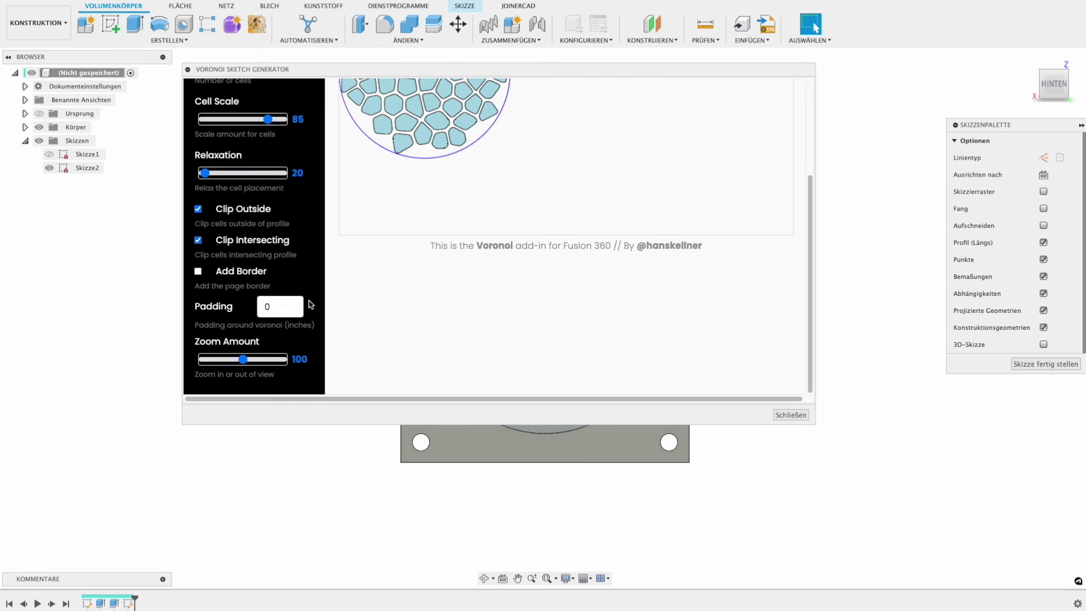
{"action": "scroll", "coordinate": [310, 306], "scroll_direction": "up", "scroll_amount": 4}
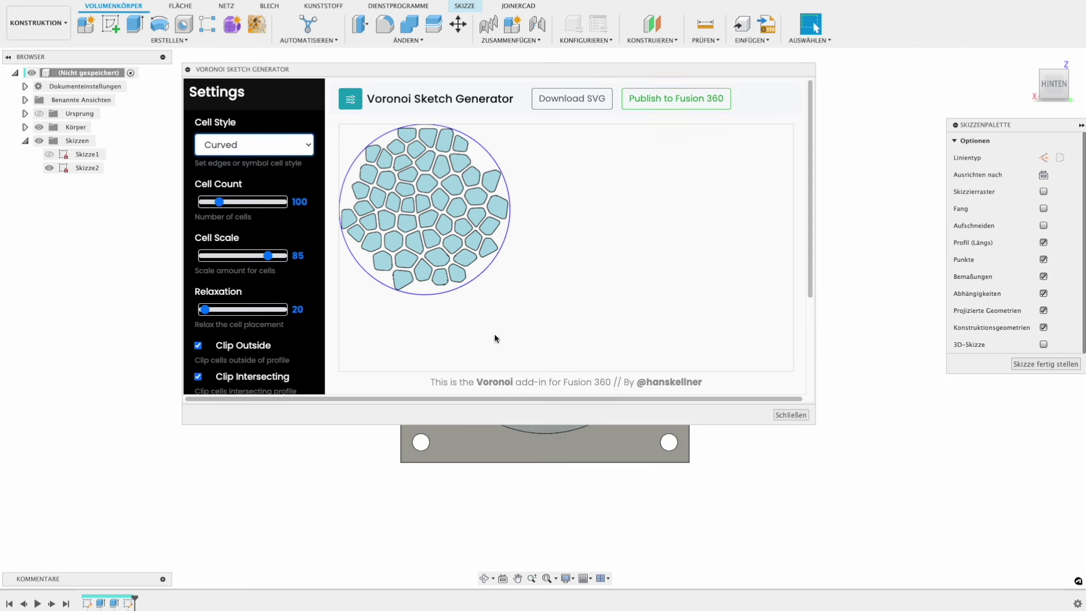
{"action": "left_click", "coordinate": [792, 415]}
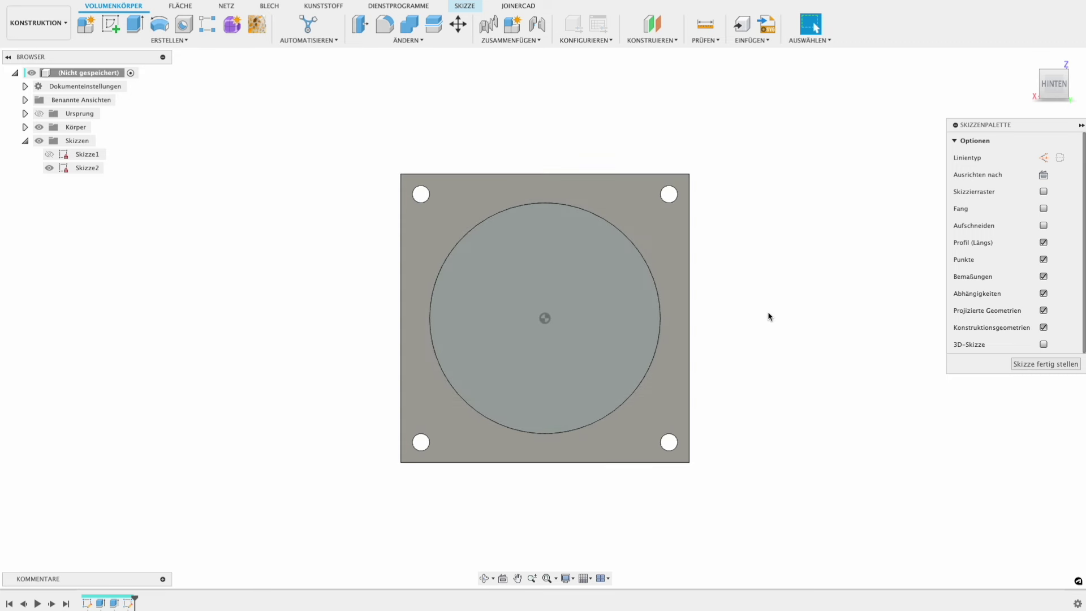
Draw a 90 × 90 mm square centred on the circle and hide the solid bodies.
{"action": "key", "text": "r"}
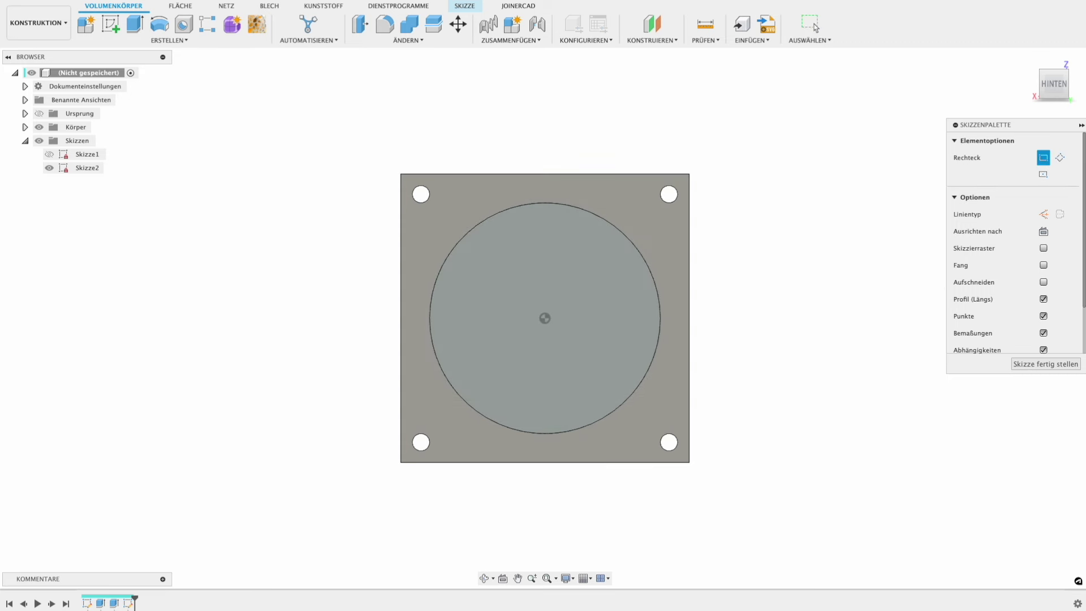
{"action": "left_click", "coordinate": [545, 318]}
{"action": "type", "text": "90"}
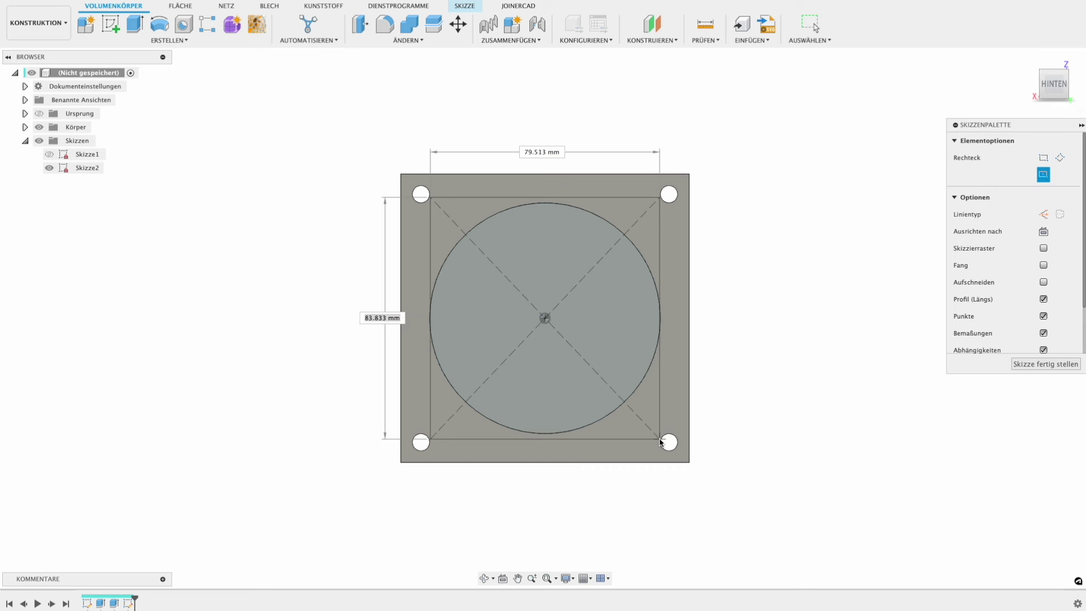
{"action": "key", "text": "Tab"}
{"action": "type", "text": "90"}
{"action": "key", "text": "Tab"}
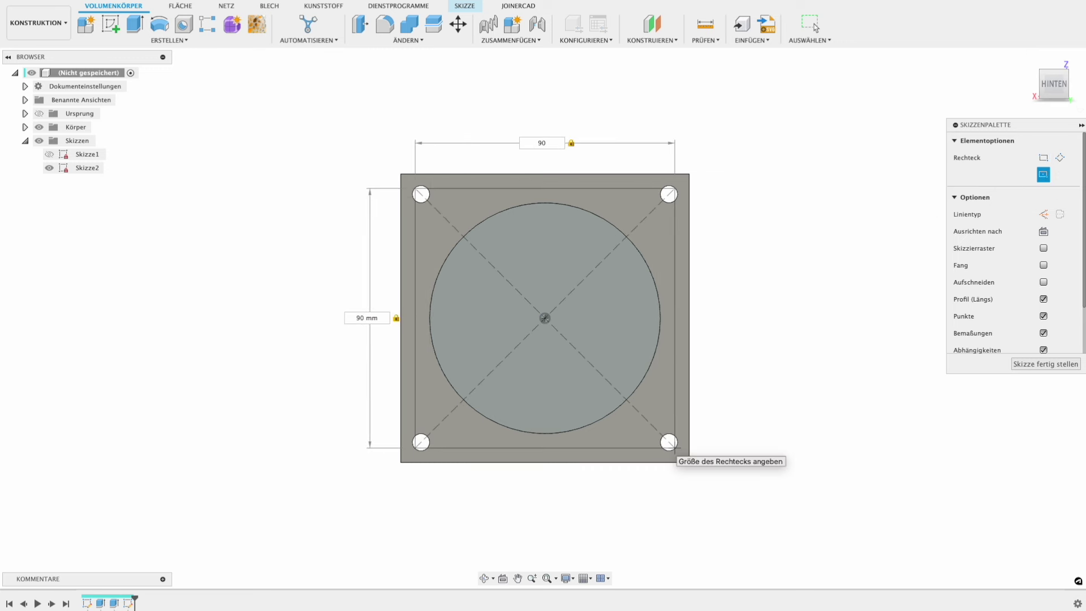
{"action": "key", "text": "Return"}
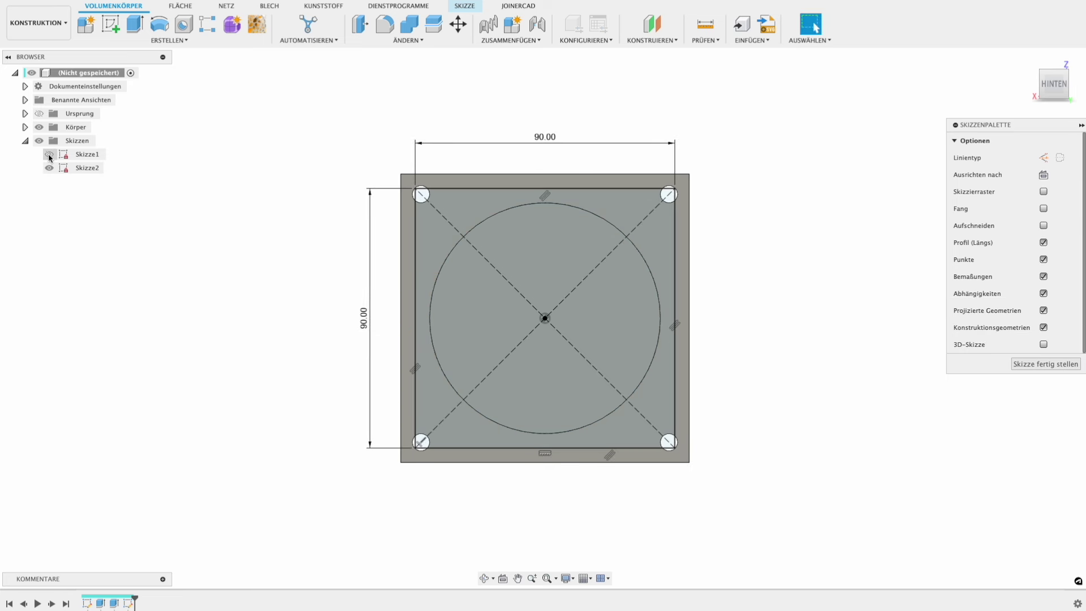
{"action": "left_click", "coordinate": [39, 127]}
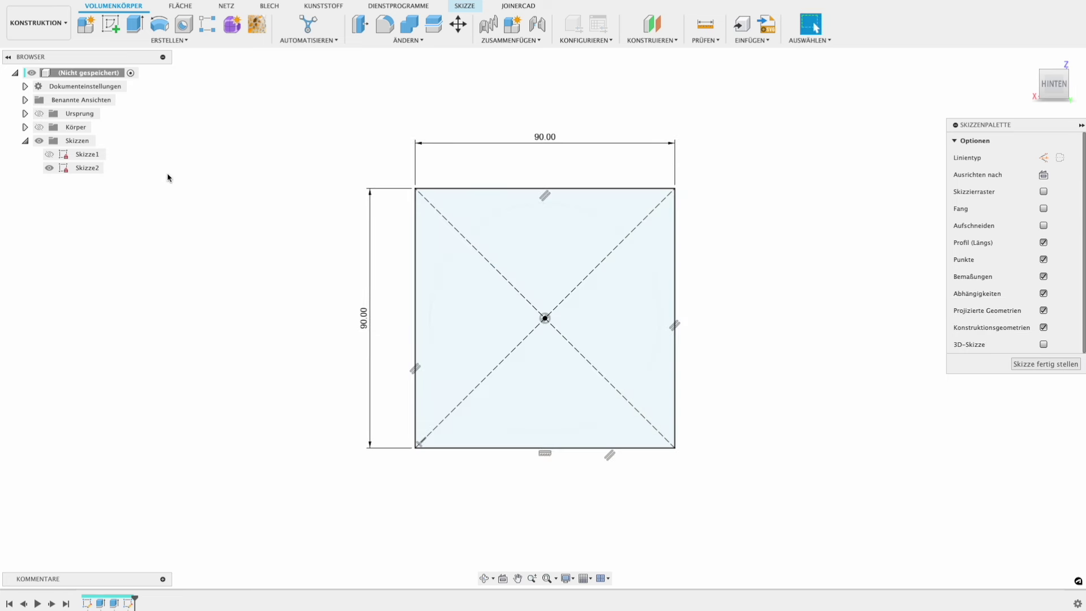
{"action": "left_click", "coordinate": [257, 24]}
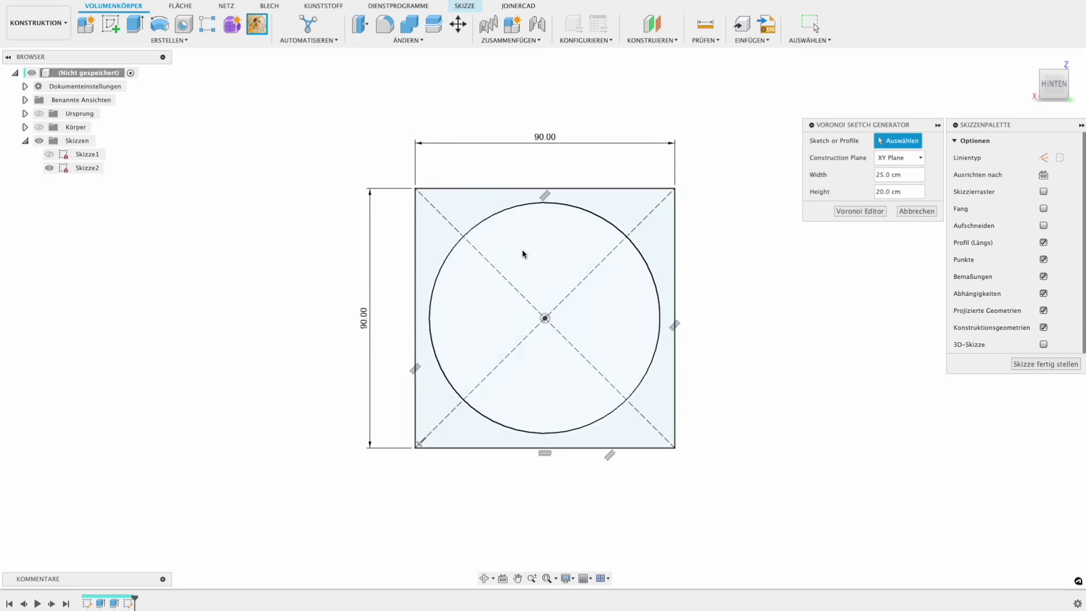
Generate a Voronoi pattern sized to the 90 mm square profile and publish it into Skizze2.
{"action": "left_click", "coordinate": [442, 202]}
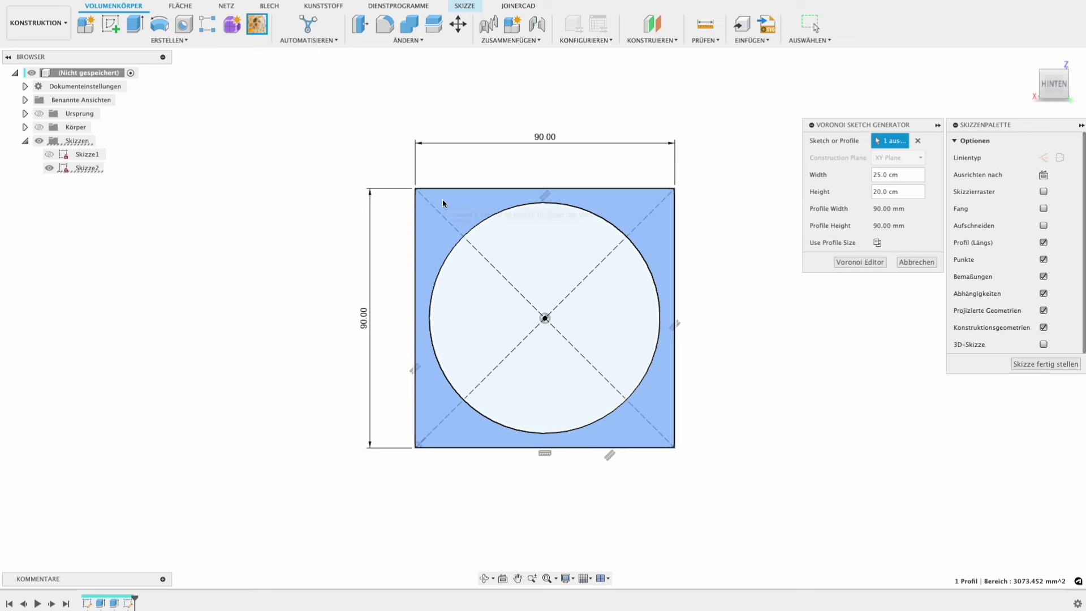
{"action": "left_click", "coordinate": [874, 264]}
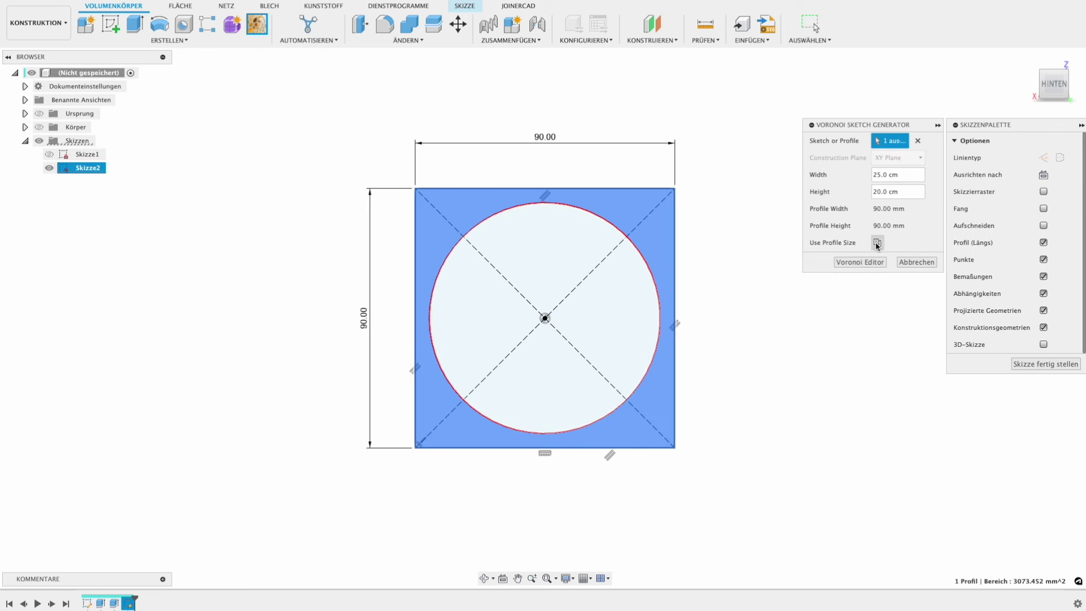
{"action": "left_click", "coordinate": [875, 244]}
{"action": "left_click", "coordinate": [870, 263]}
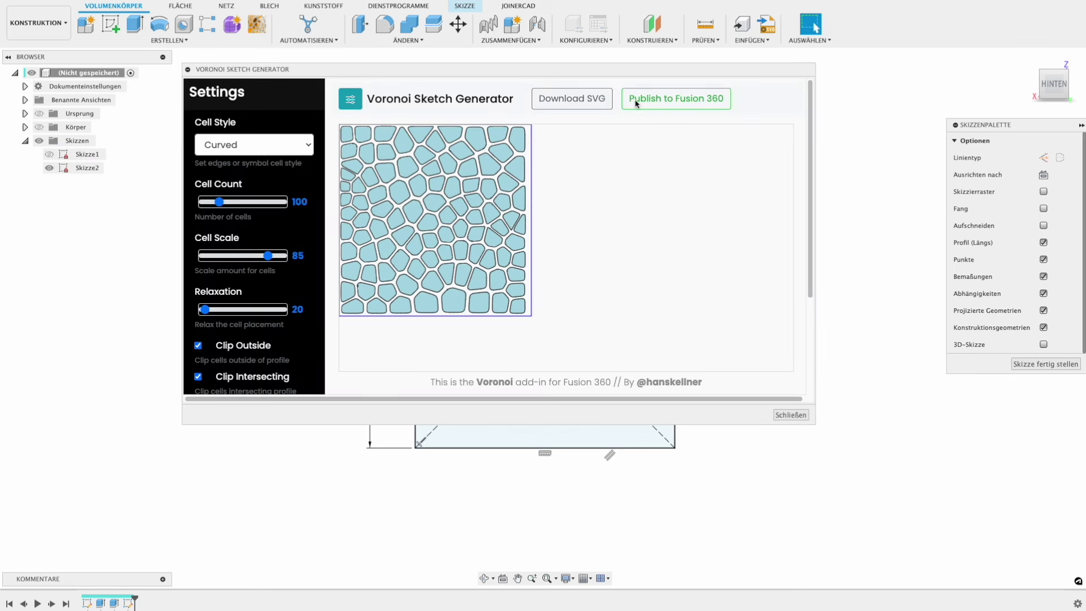
{"action": "left_click", "coordinate": [686, 102]}
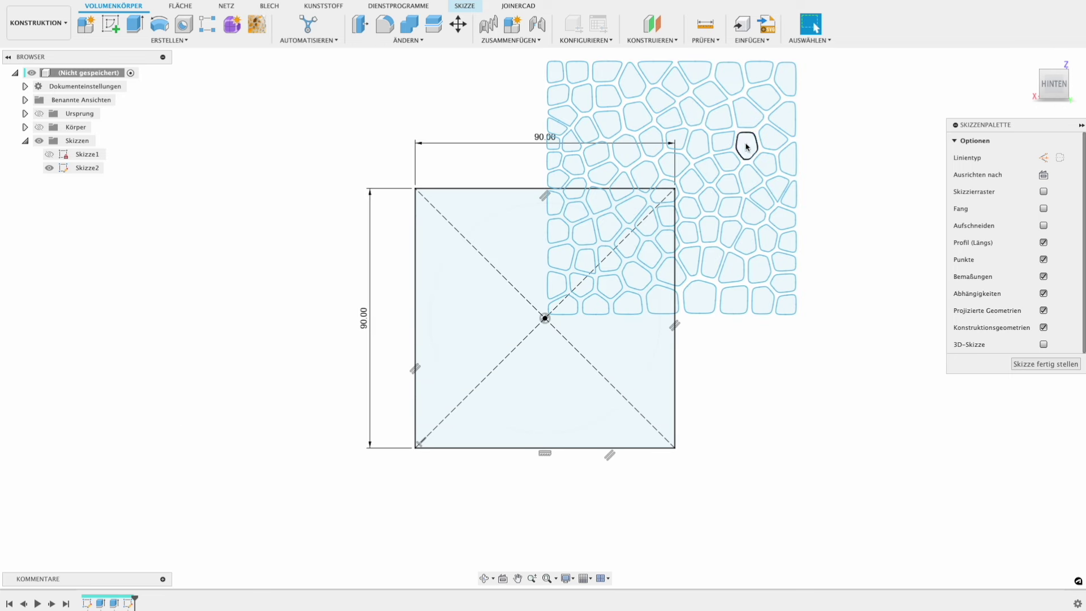
{"action": "middle_click_drag", "start_coordinate": [597, 145], "coordinate": [507, 194]}
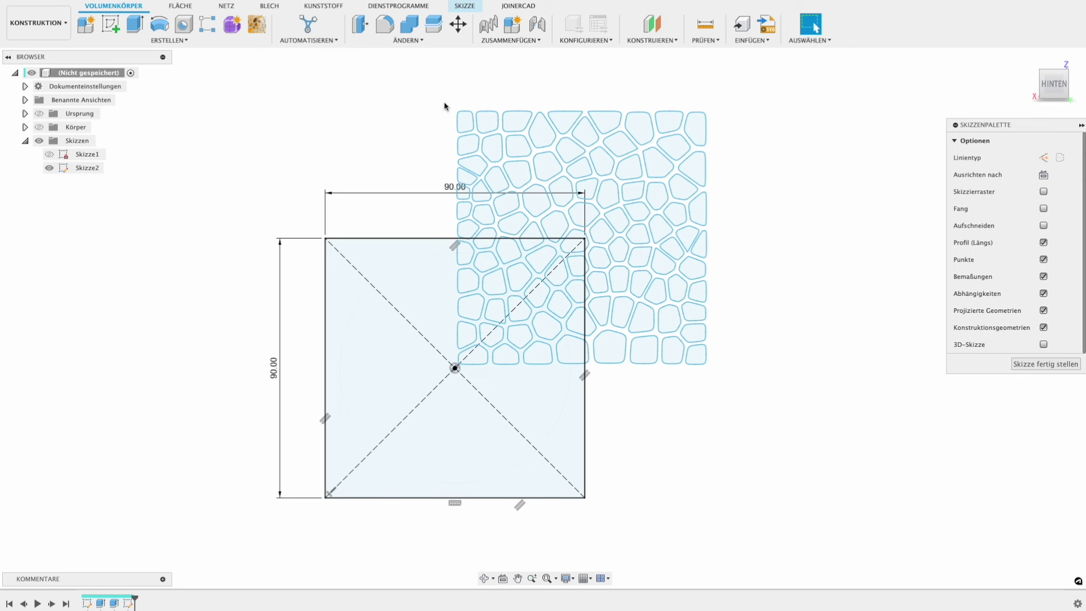
{"action": "left_click_drag", "start_coordinate": [439, 96], "coordinate": [779, 372]}
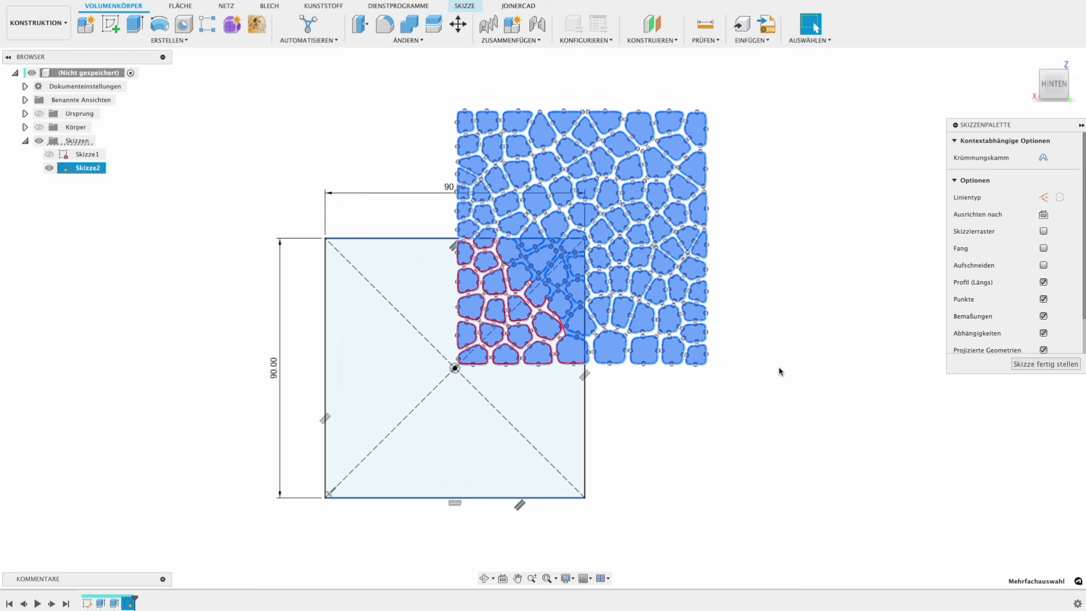
{"action": "left_click", "coordinate": [458, 24]}
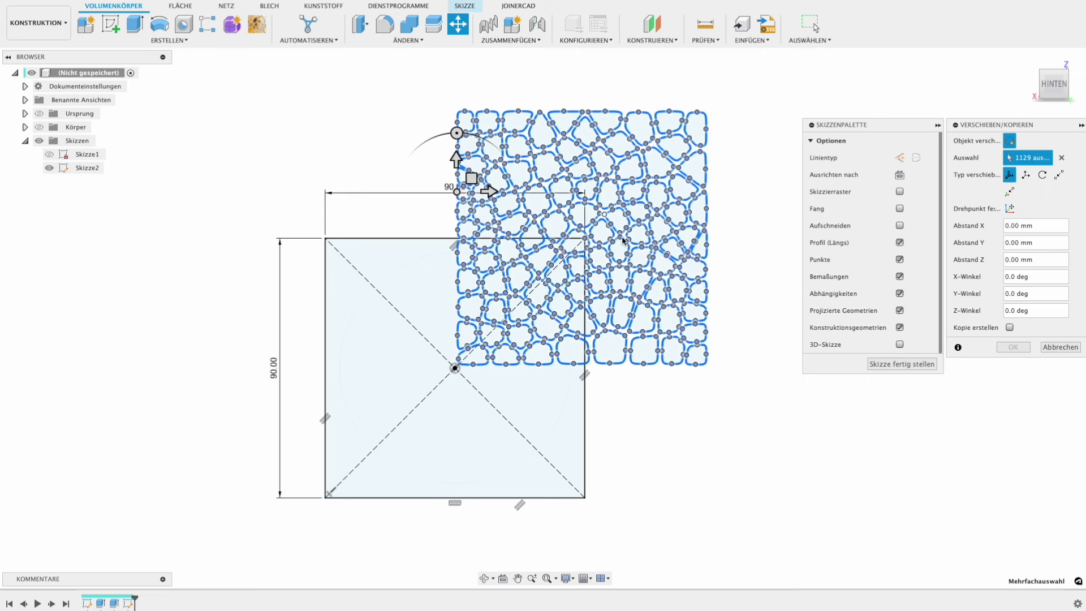
{"action": "left_click", "coordinate": [471, 179]}
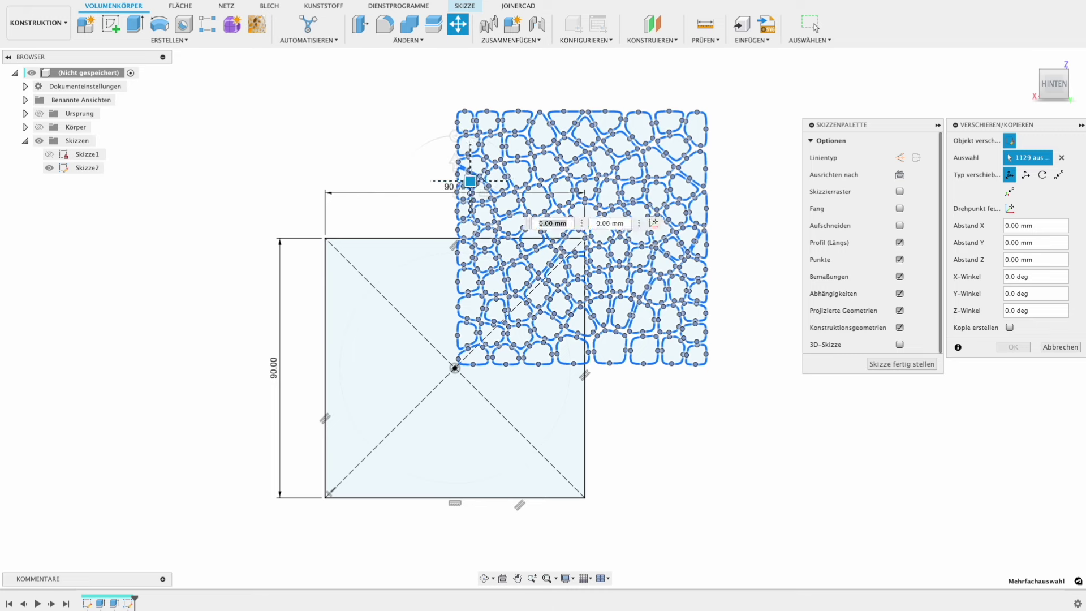
{"action": "left_click", "coordinate": [386, 318]}
{"action": "key", "text": "Escape"}
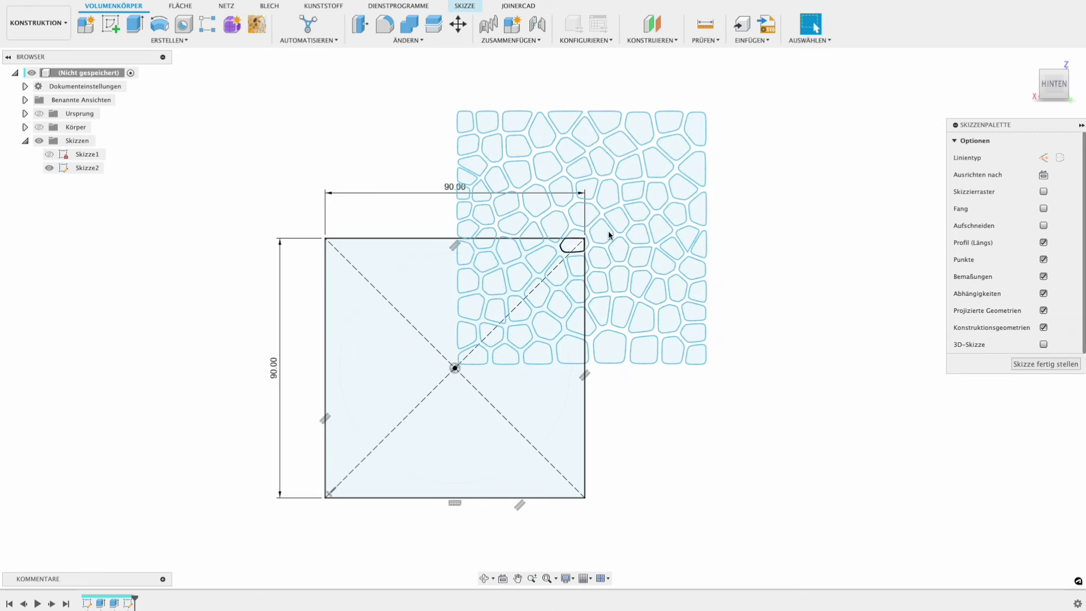
{"action": "scroll", "coordinate": [544, 243], "scroll_direction": "up", "scroll_amount": 3}
{"action": "scroll", "coordinate": [577, 232], "scroll_direction": "up", "scroll_amount": 4}
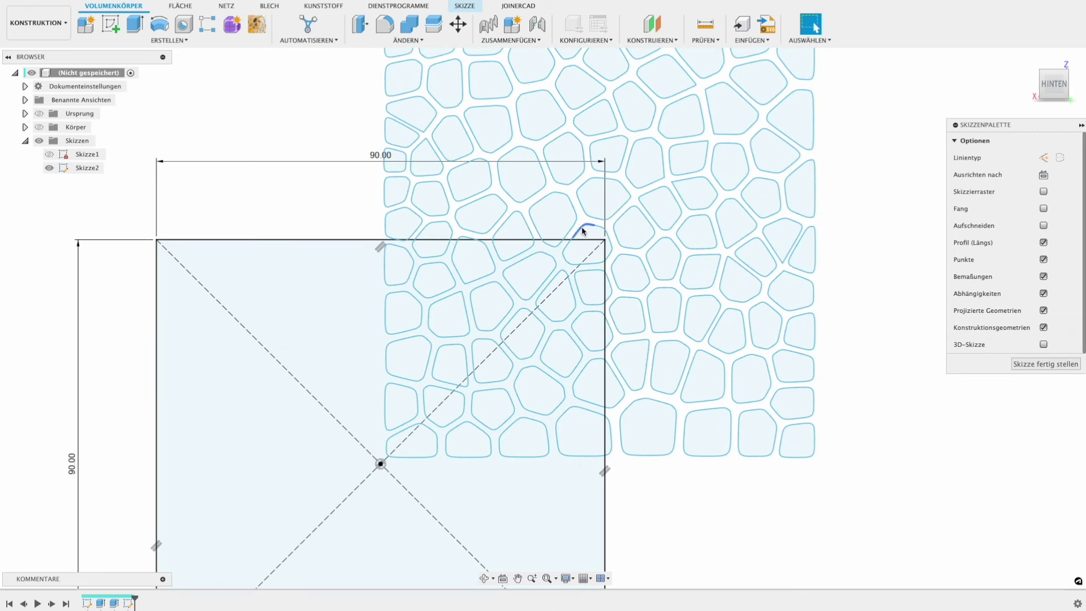
{"action": "middle_click_drag", "start_coordinate": [583, 230], "coordinate": [512, 234]}
{"action": "scroll", "coordinate": [537, 204], "scroll_direction": "down", "scroll_amount": 2}
{"action": "scroll", "coordinate": [529, 209], "scroll_direction": "down", "scroll_amount": 1}
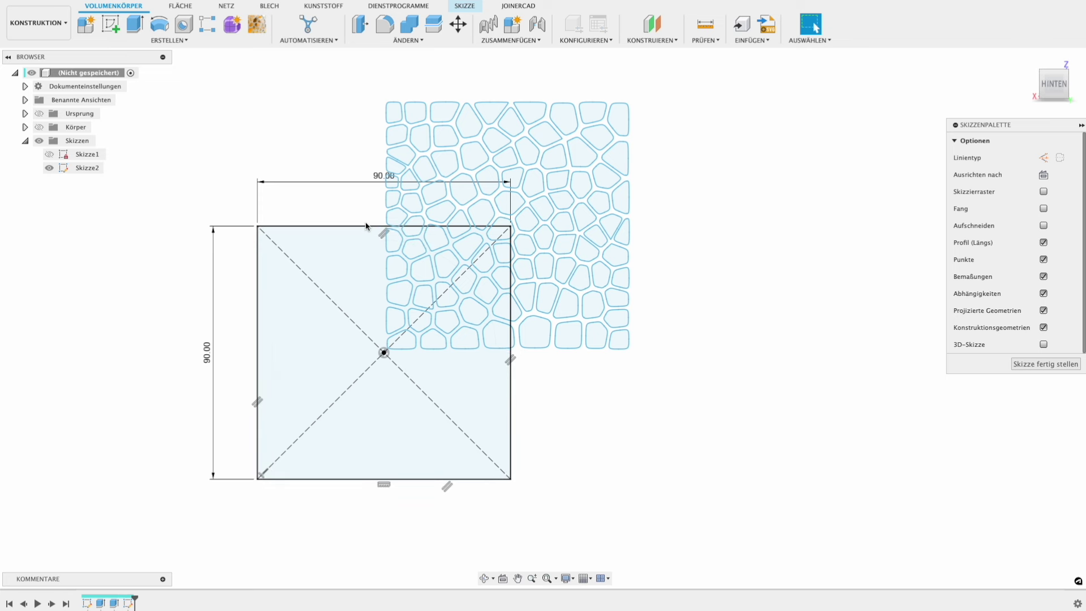
{"action": "double_click", "coordinate": [365, 227]}
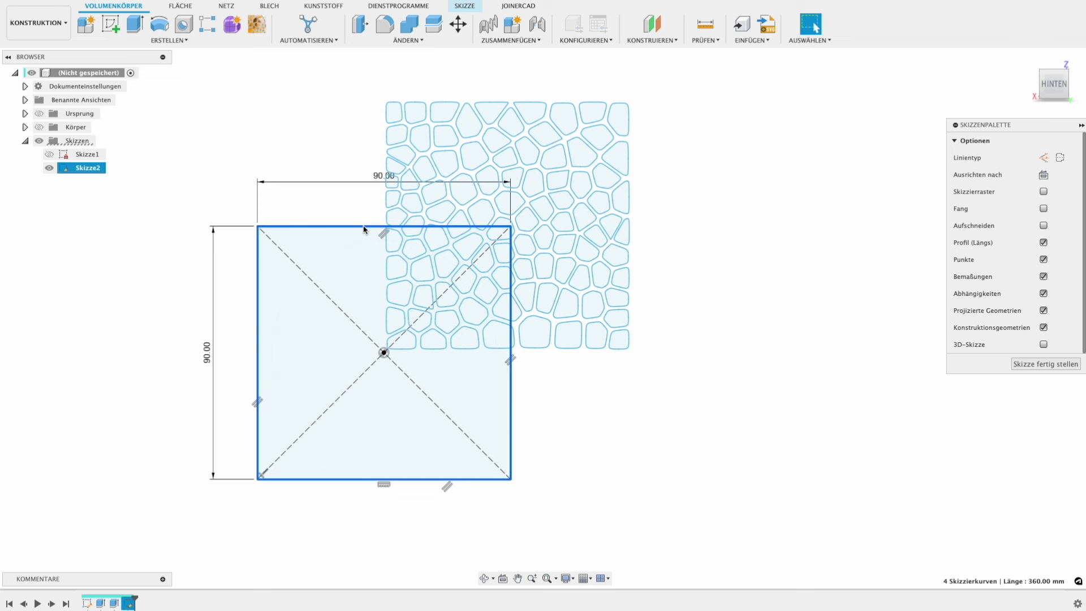
Make the square's edges construction lines and move the Voronoi pattern -15 mm in X.
{"action": "key", "text": "x"}
{"action": "left_click", "coordinate": [687, 425]}
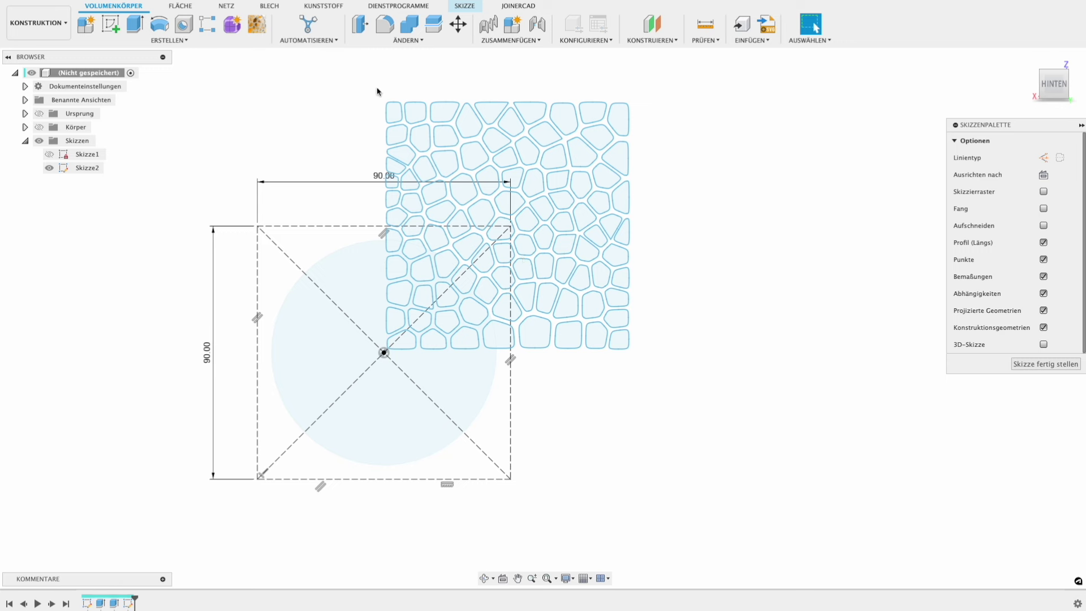
{"action": "left_click_drag", "start_coordinate": [391, 130], "coordinate": [668, 353]}
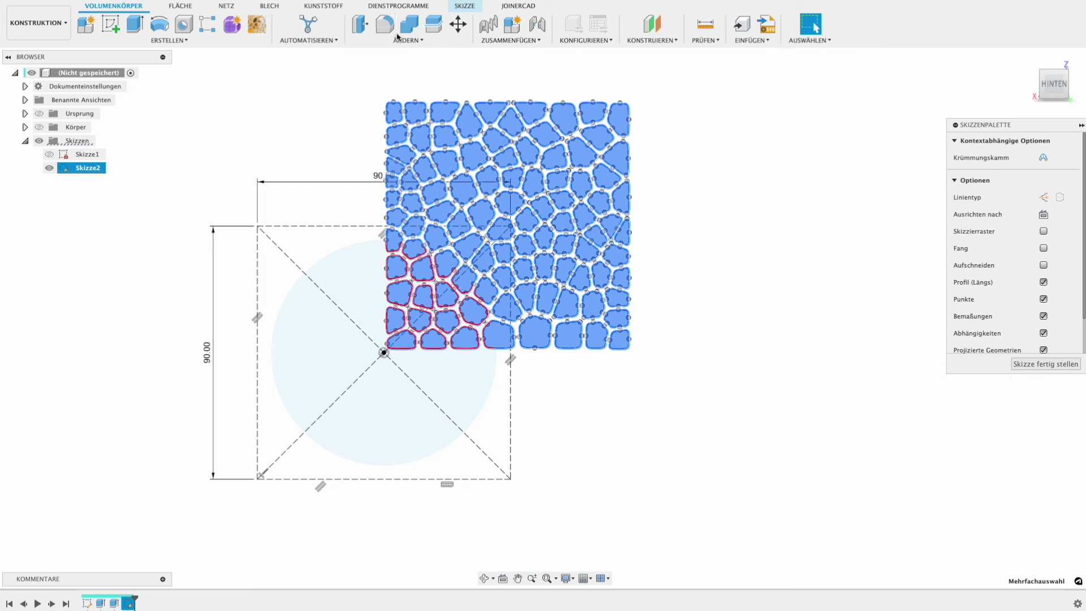
{"action": "left_click", "coordinate": [458, 26]}
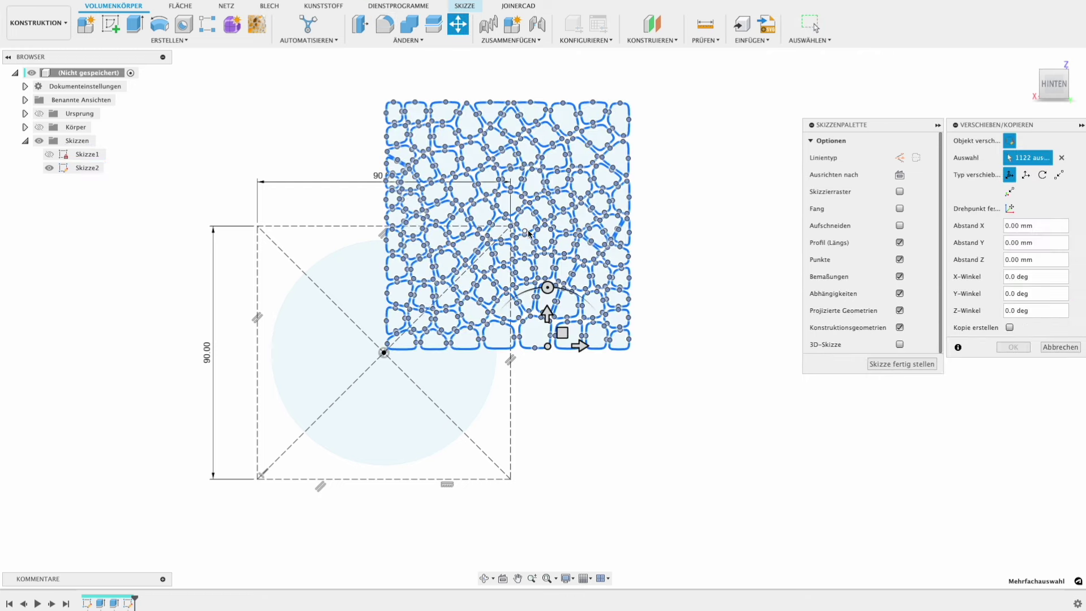
{"action": "left_click", "coordinate": [562, 333]}
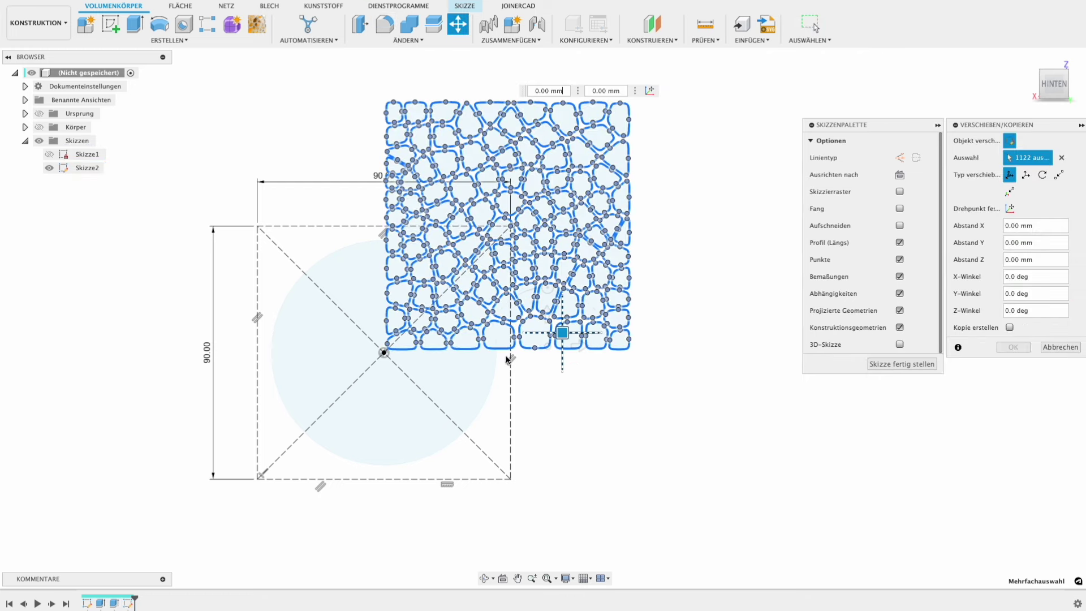
{"action": "left_click_drag", "start_coordinate": [507, 358], "coordinate": [571, 364]}
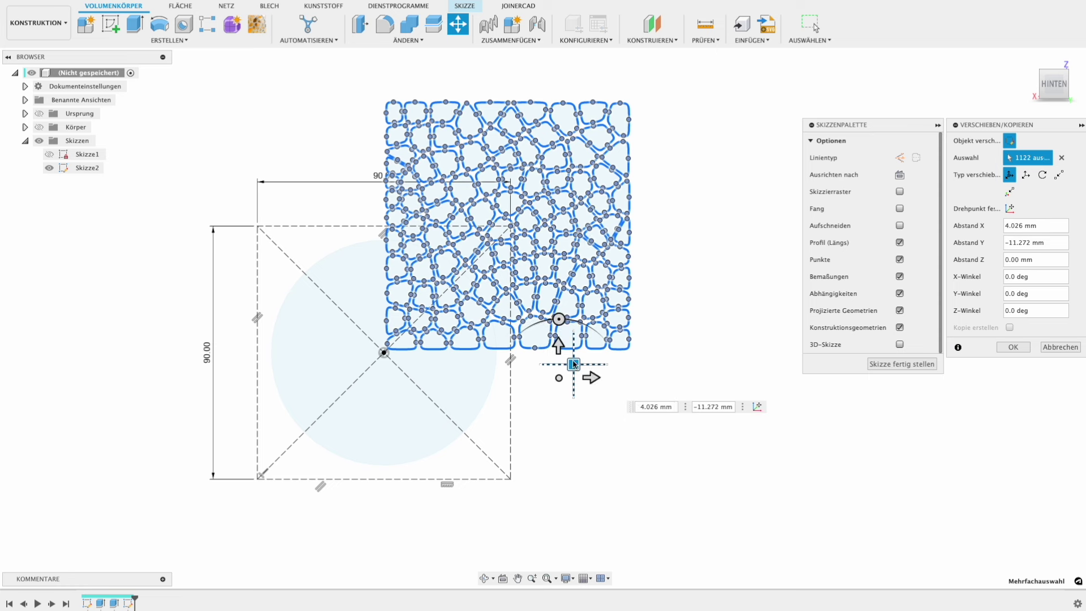
{"action": "left_click", "coordinate": [592, 378]}
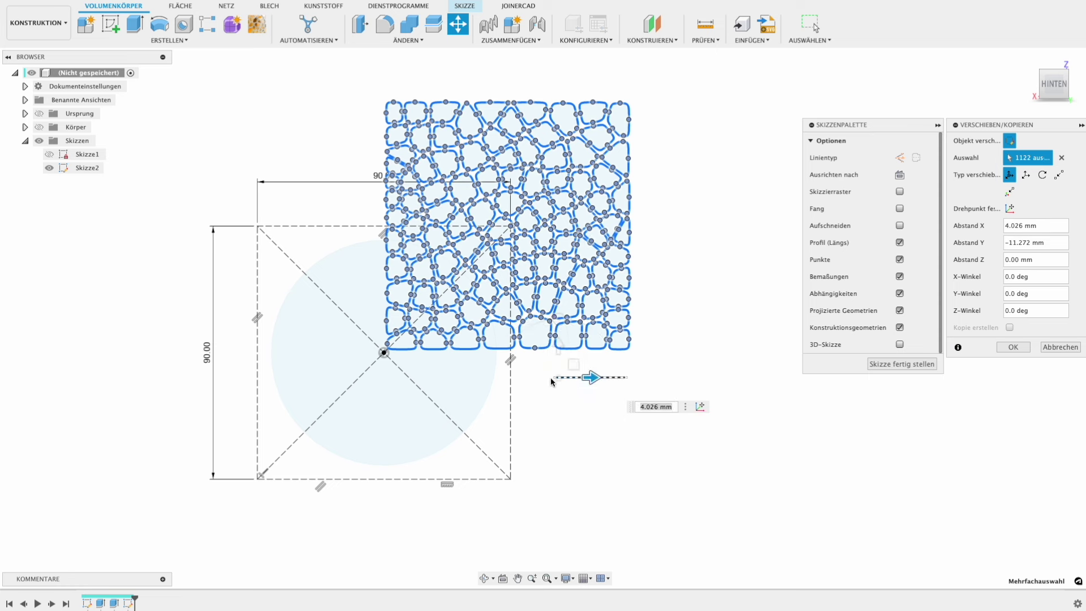
{"action": "type", "text": "-15"}
{"action": "key", "text": "Return"}
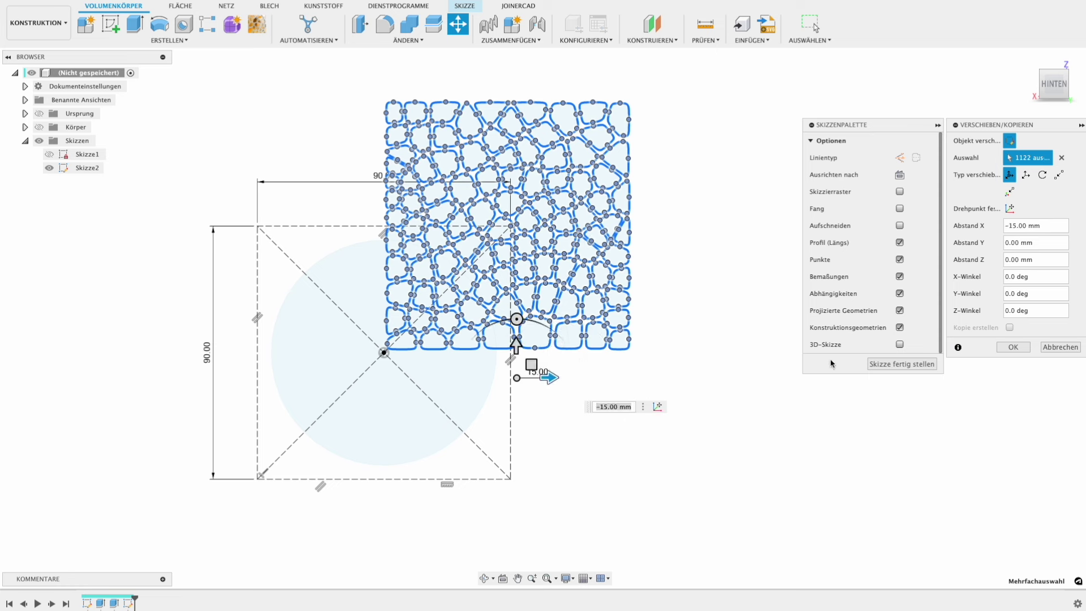
{"action": "left_click", "coordinate": [1013, 347]}
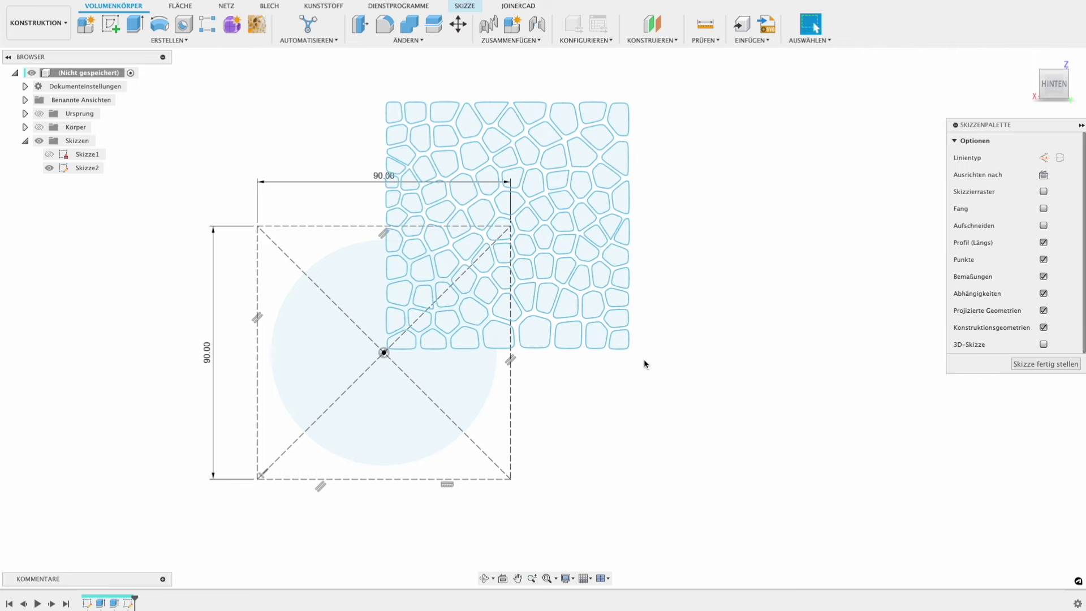
{"action": "scroll", "coordinate": [647, 362], "scroll_direction": "up", "scroll_amount": 2}
Select the Voronoi sketch Skizze2, finish it and delete it from the design.
{"action": "scroll", "coordinate": [647, 363], "scroll_direction": "up", "scroll_amount": 1}
{"action": "scroll", "coordinate": [648, 362], "scroll_direction": "down", "scroll_amount": 1}
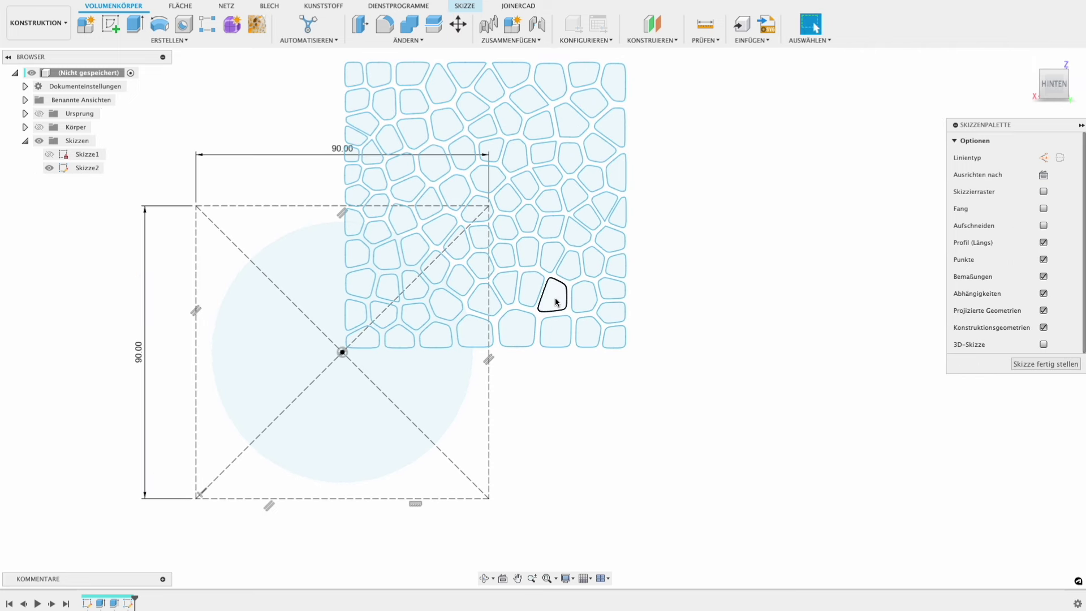
{"action": "left_click", "coordinate": [90, 169]}
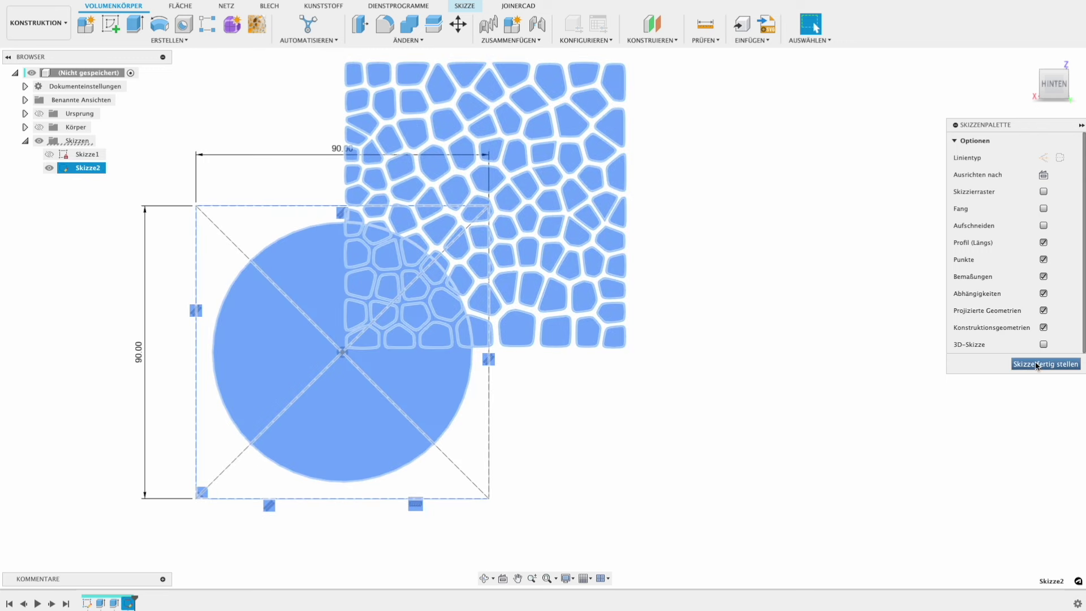
{"action": "left_click", "coordinate": [1037, 366]}
{"action": "key", "text": "Delete"}
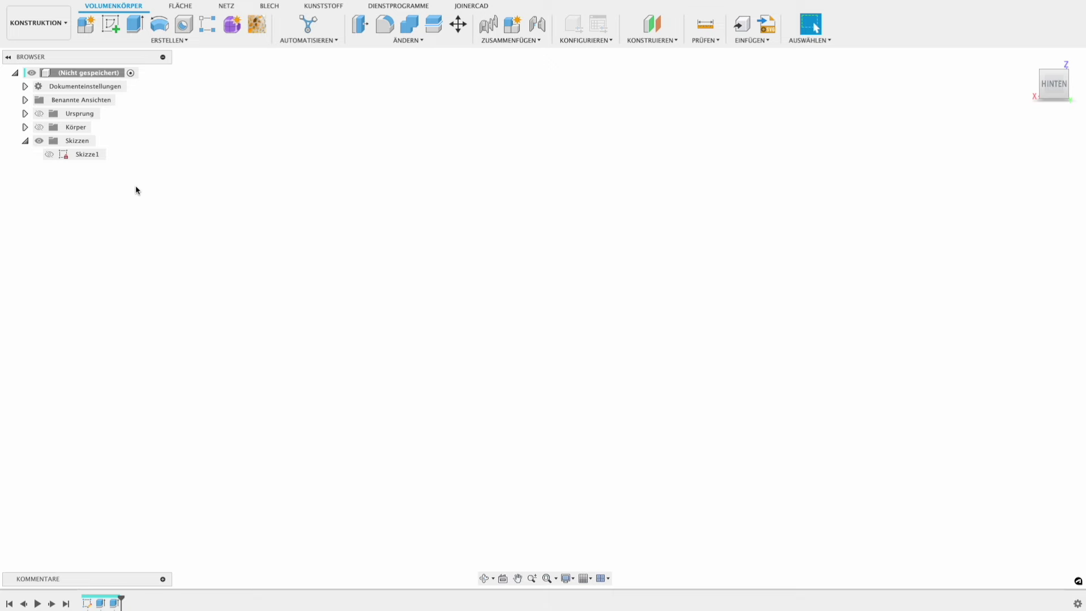
Show the bodies and start a new sketch on the grey plate face.
{"action": "left_click", "coordinate": [39, 127]}
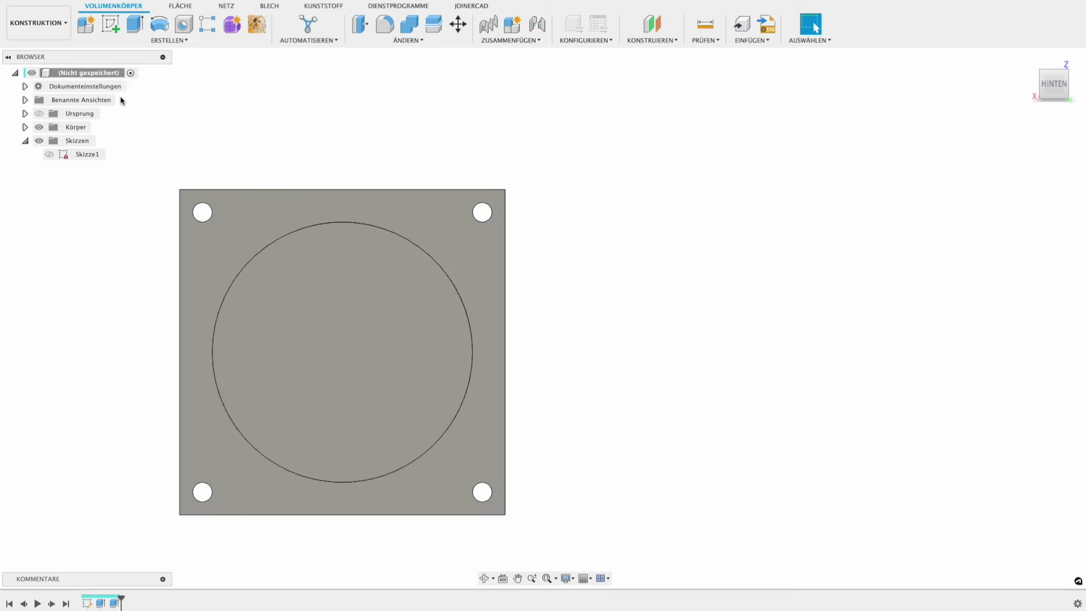
{"action": "left_click", "coordinate": [114, 27]}
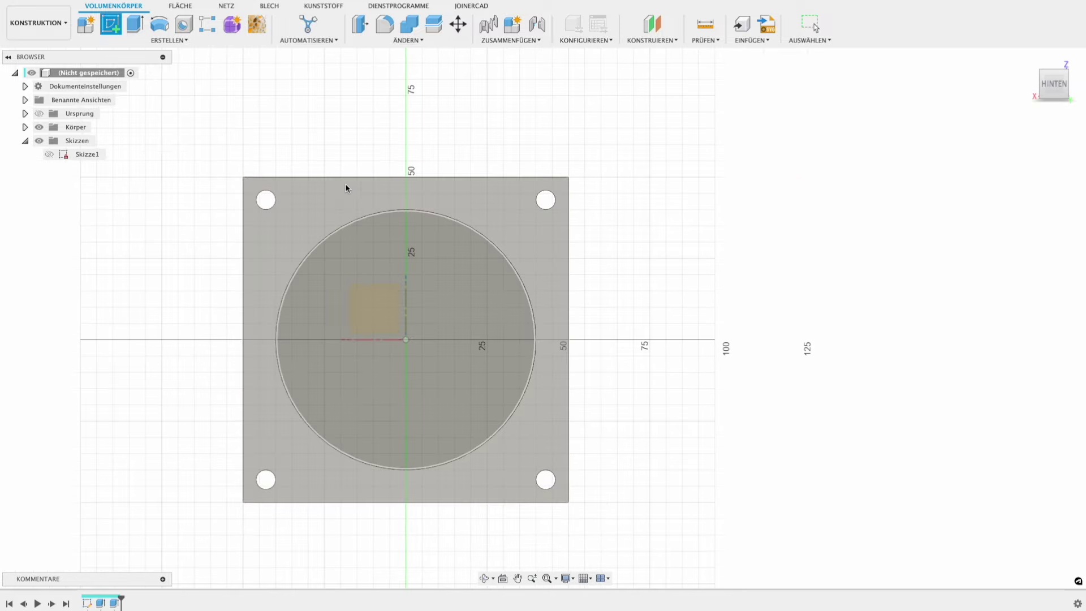
{"action": "left_click", "coordinate": [344, 192]}
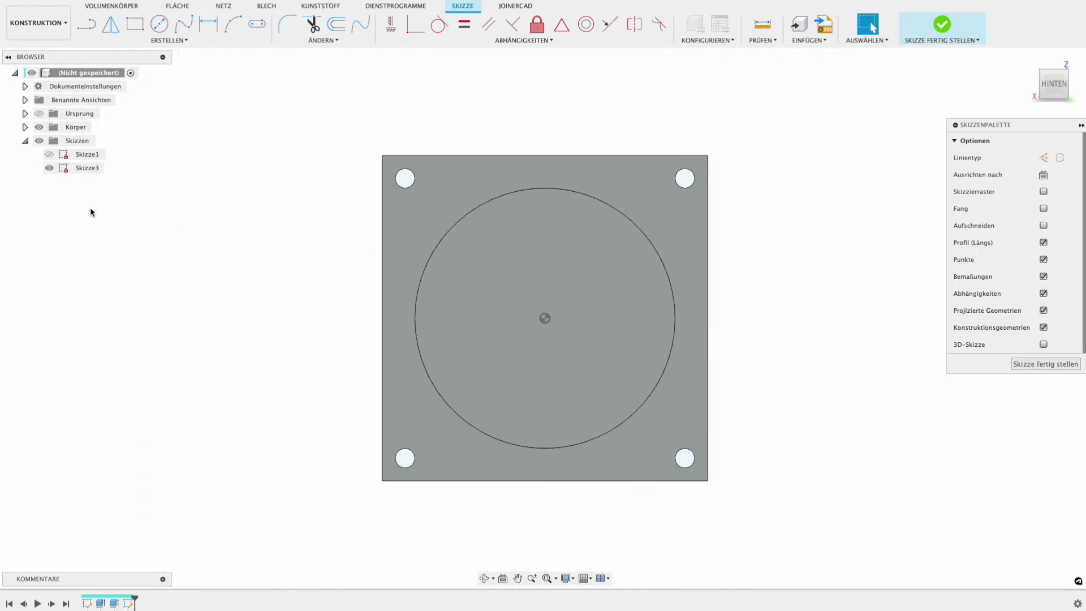
Project the whole plate body into Skizze3, then hide the bodies.
{"action": "key", "text": "p"}
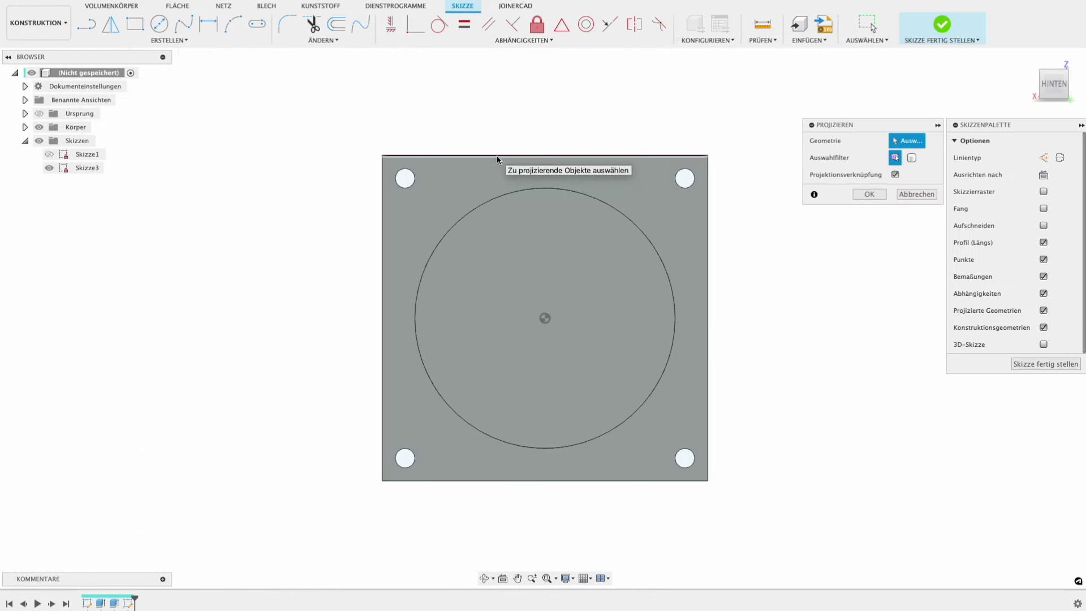
{"action": "left_click", "coordinate": [497, 159]}
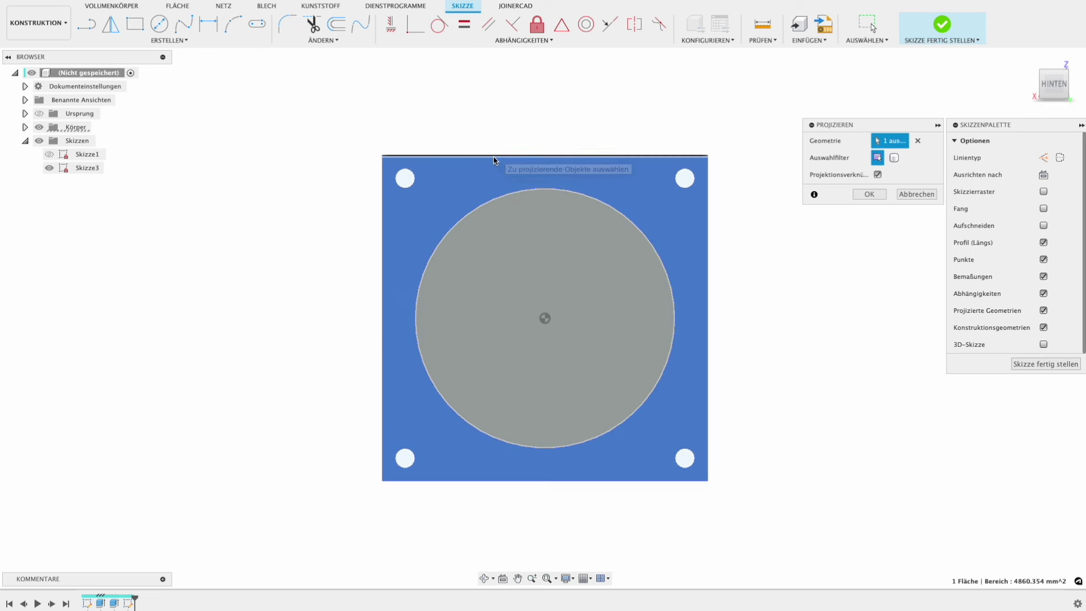
{"action": "left_click", "coordinate": [894, 158]}
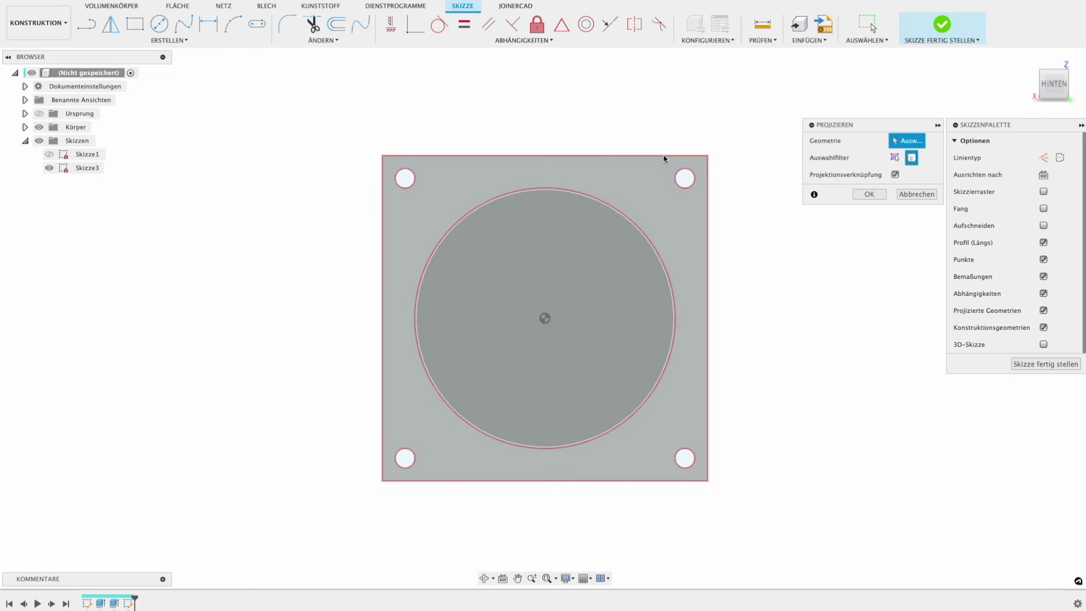
{"action": "left_click", "coordinate": [666, 160]}
{"action": "left_click", "coordinate": [870, 194]}
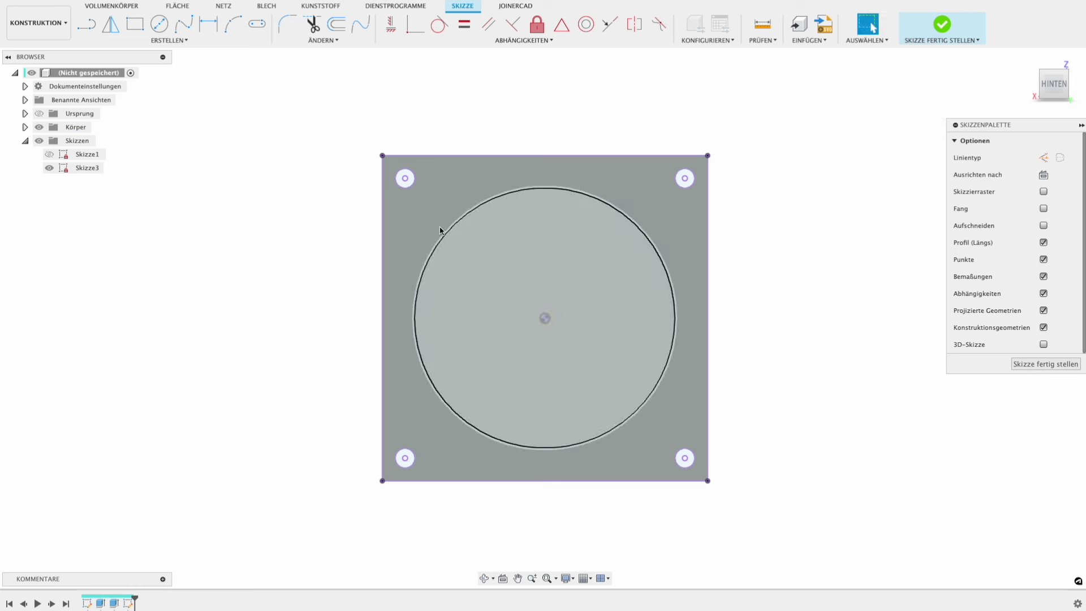
{"action": "left_click", "coordinate": [39, 128]}
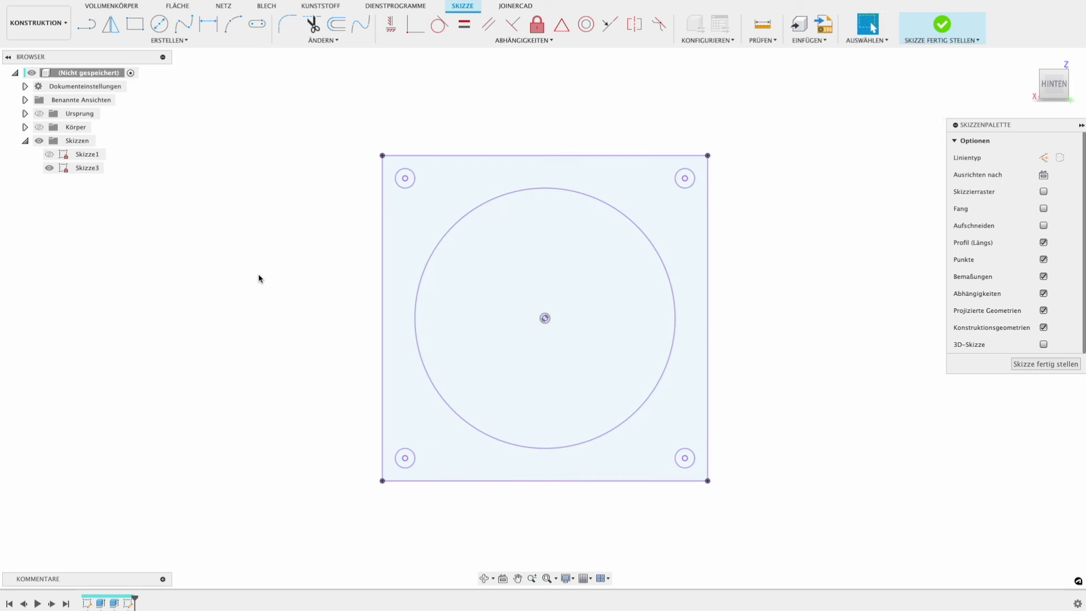
{"action": "middle_click_drag", "start_coordinate": [260, 279], "coordinate": [178, 266]}
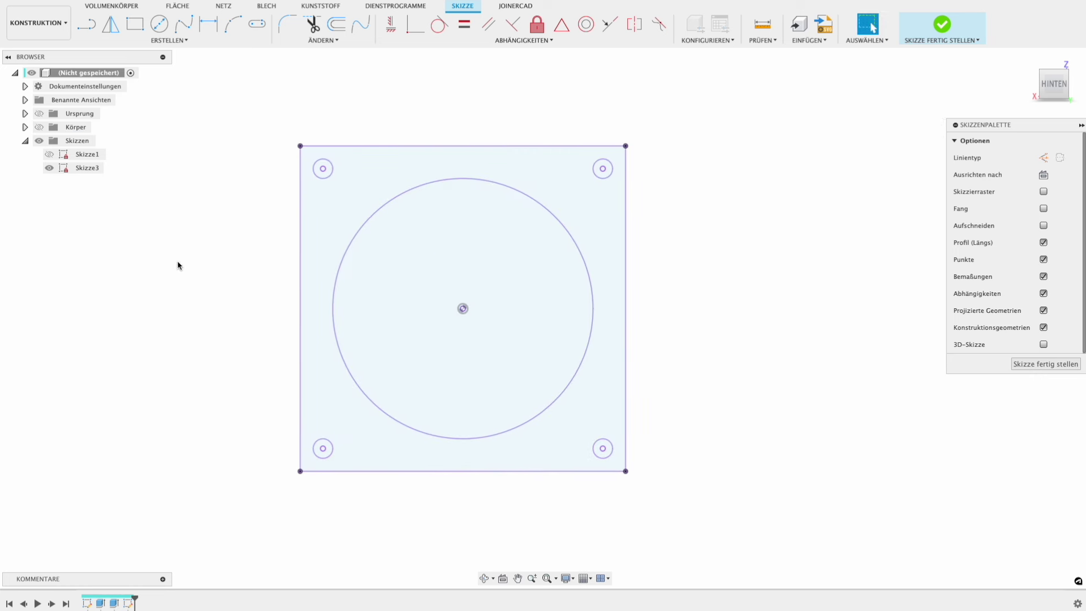
{"action": "left_click", "coordinate": [114, 6]}
Size a 100 mm Voronoi pattern to the ring profile and publish it into Skizze3.
{"action": "left_click", "coordinate": [266, 29]}
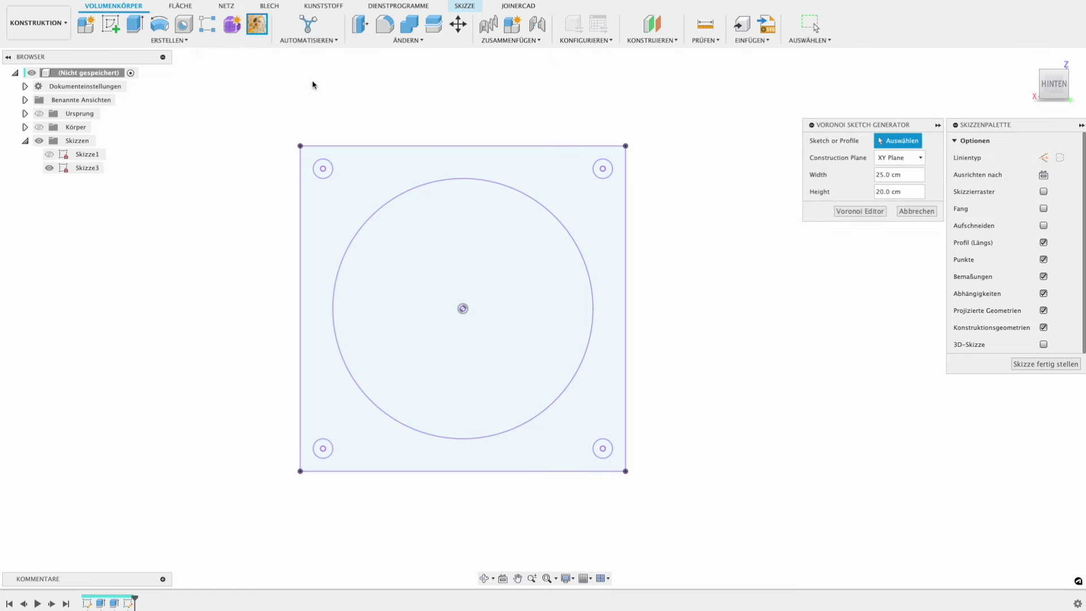
{"action": "left_click", "coordinate": [411, 170]}
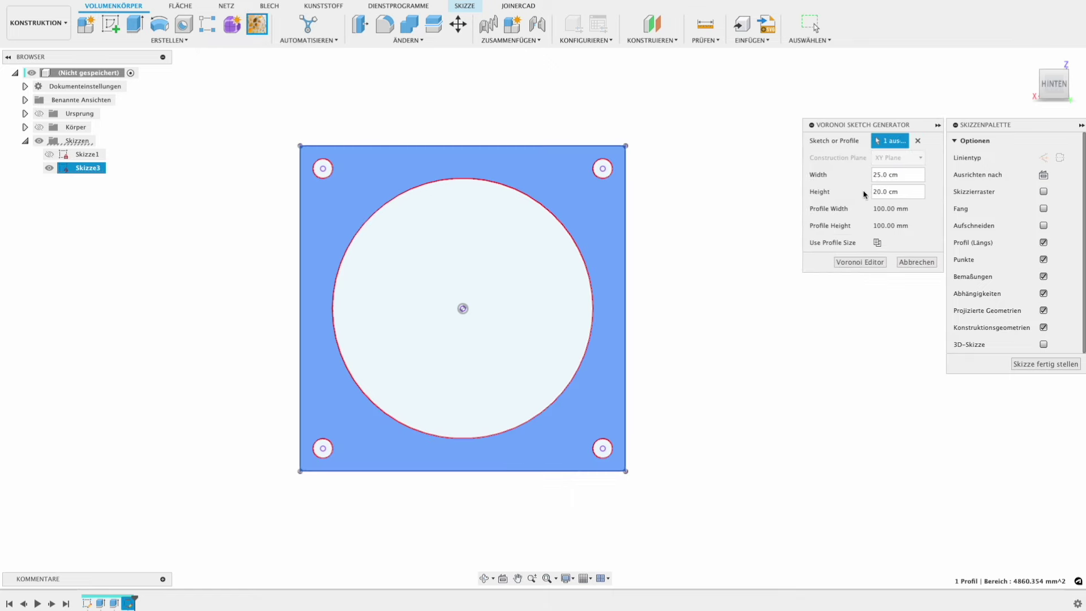
{"action": "left_click", "coordinate": [877, 243]}
{"action": "left_click", "coordinate": [869, 259]}
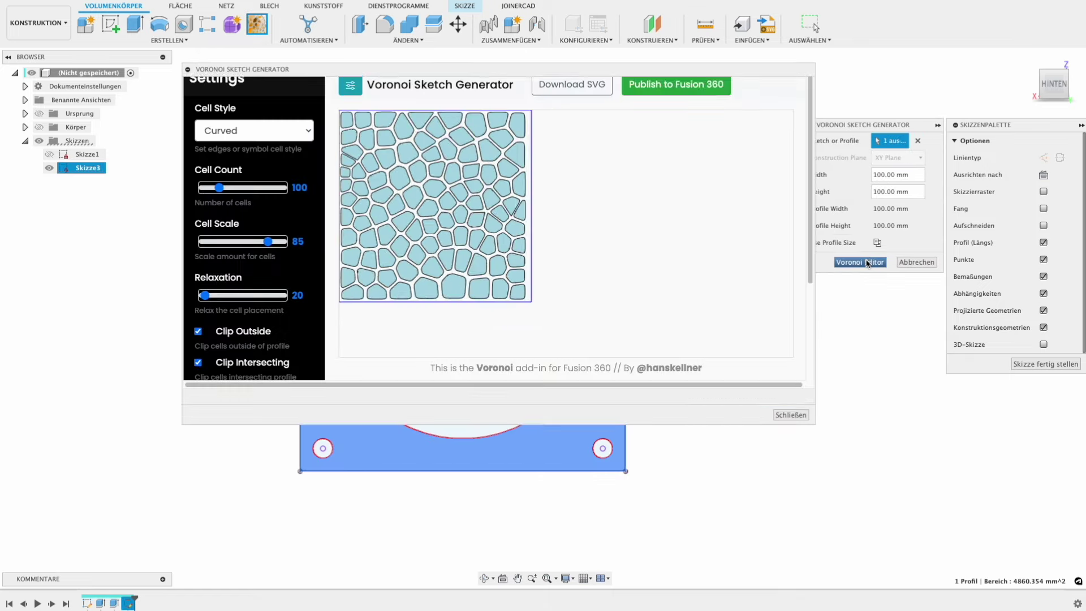
{"action": "left_click", "coordinate": [660, 103]}
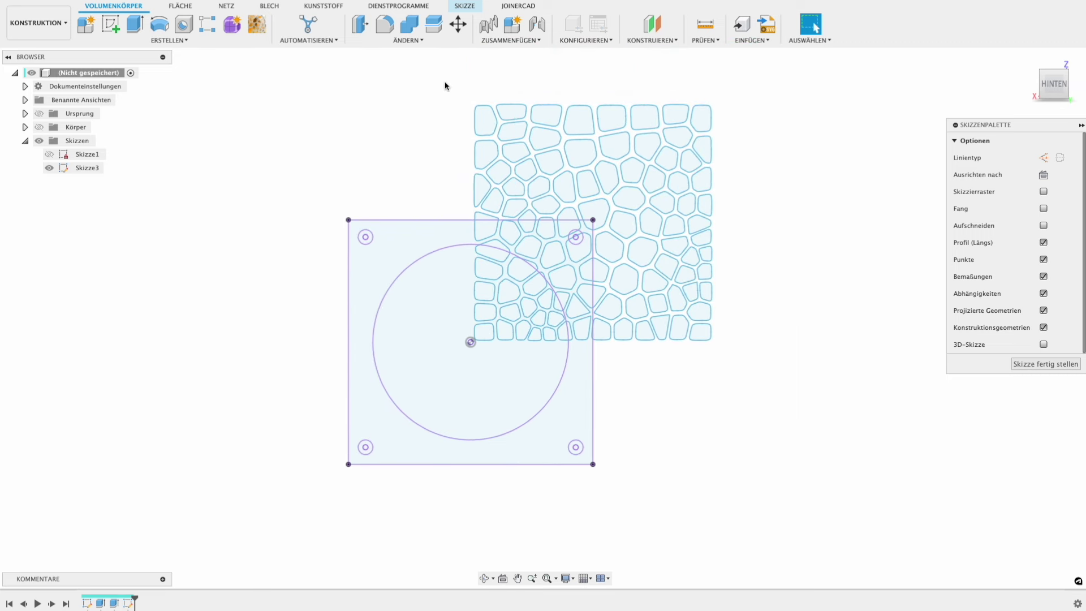
Move the Voronoi pattern −50.263 / −49.105 mm onto the projected plate outline.
{"action": "left_click_drag", "start_coordinate": [446, 86], "coordinate": [807, 343]}
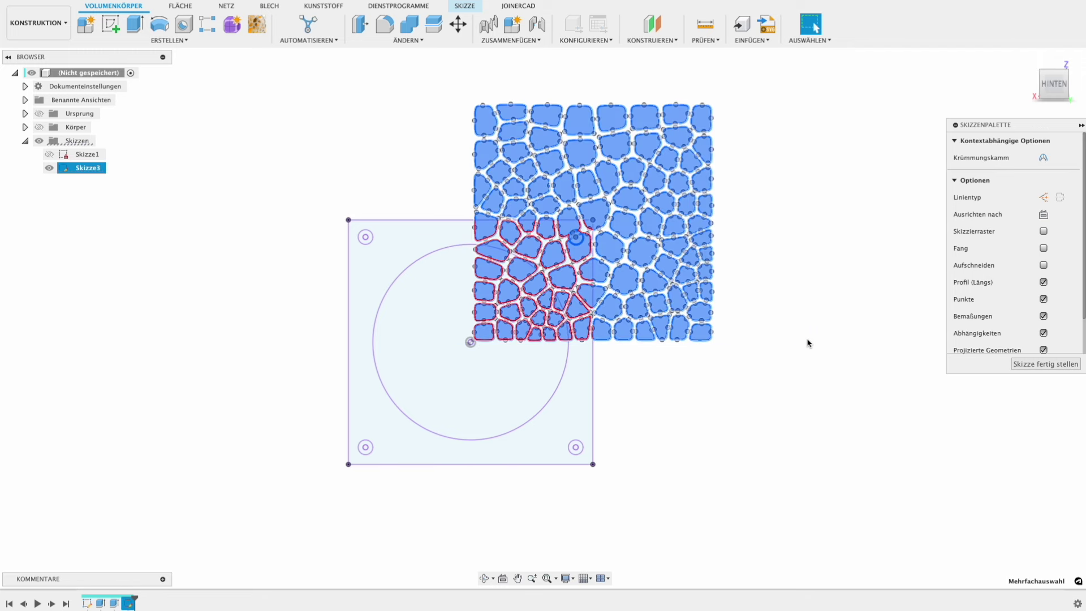
{"action": "left_click", "coordinate": [458, 23]}
{"action": "left_click_drag", "start_coordinate": [559, 299], "coordinate": [438, 420]}
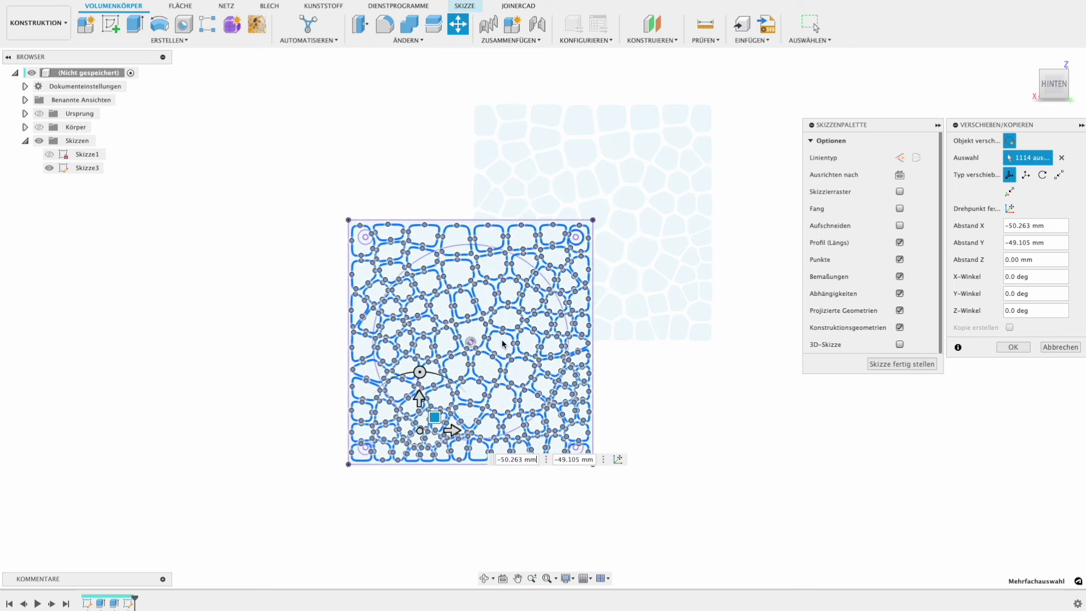
{"action": "left_click", "coordinate": [1012, 347]}
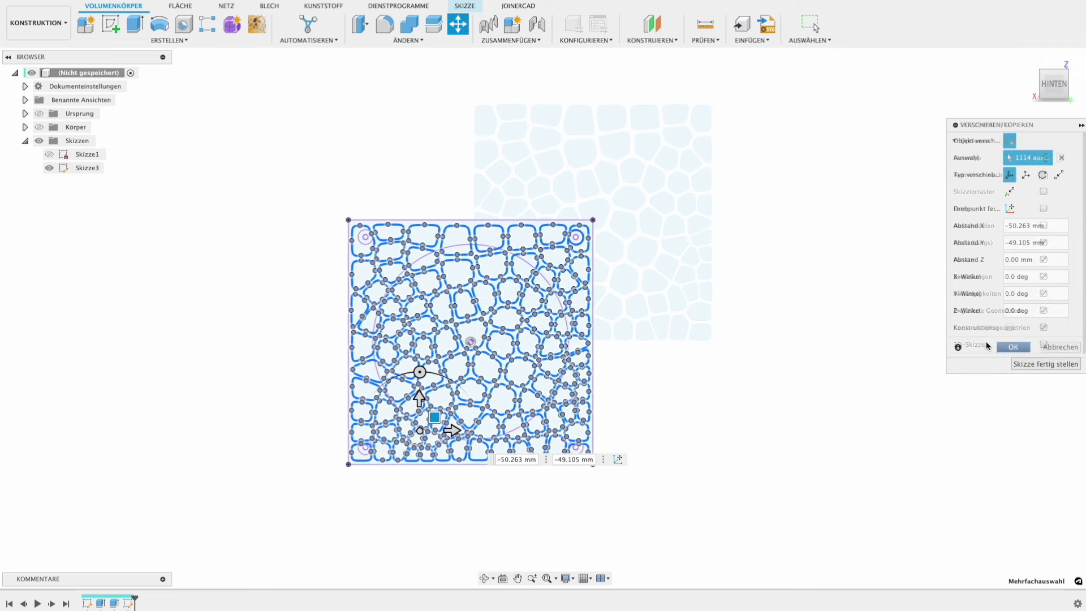
{"action": "scroll", "coordinate": [619, 250], "scroll_direction": "up", "scroll_amount": 2}
{"action": "middle_click_drag", "start_coordinate": [617, 241], "coordinate": [661, 152]}
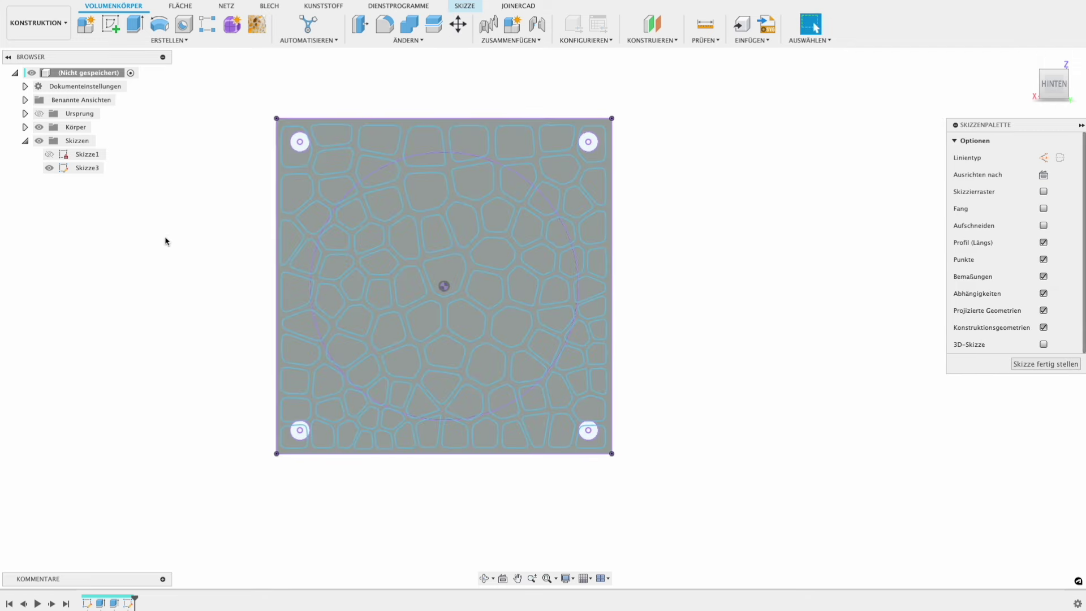
Extrude the web profile inside the circle −20 mm as an intersection with the plate.
{"action": "key", "text": "e"}
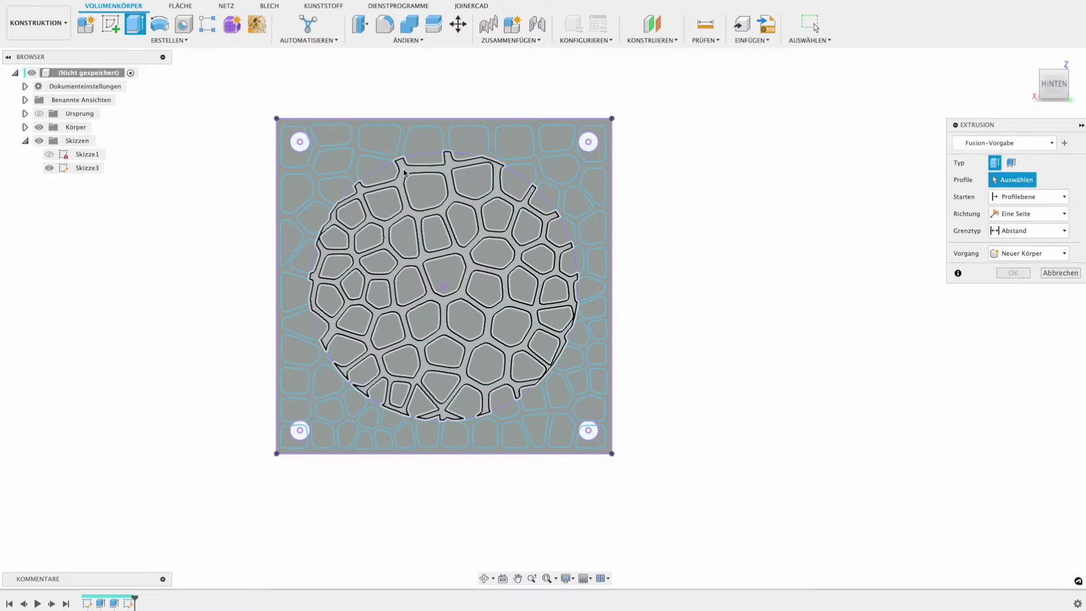
{"action": "left_click", "coordinate": [409, 180]}
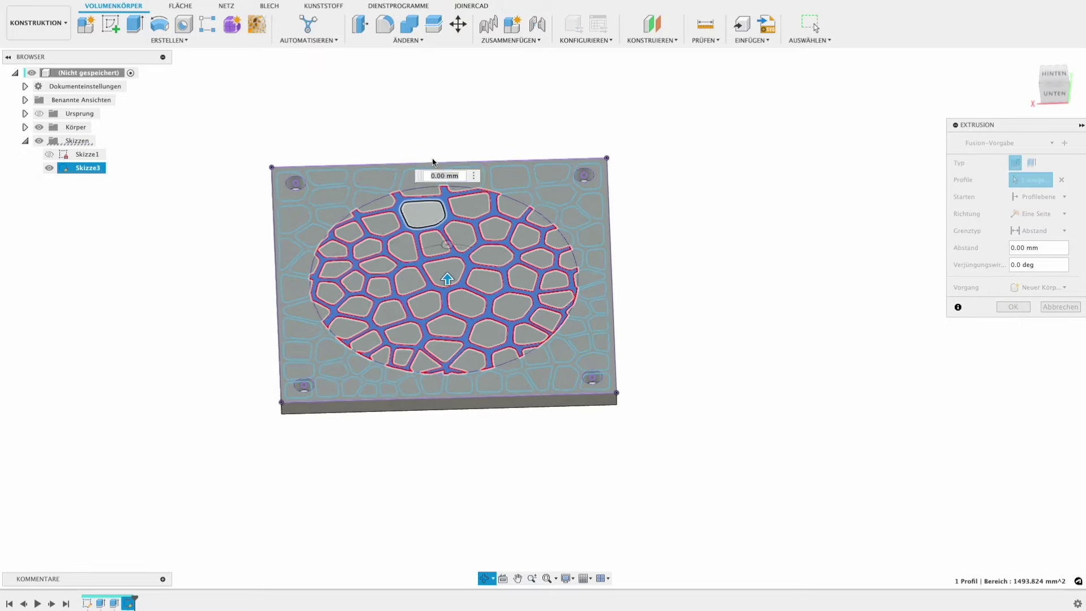
{"action": "left_click_drag", "start_coordinate": [448, 276], "coordinate": [448, 387]}
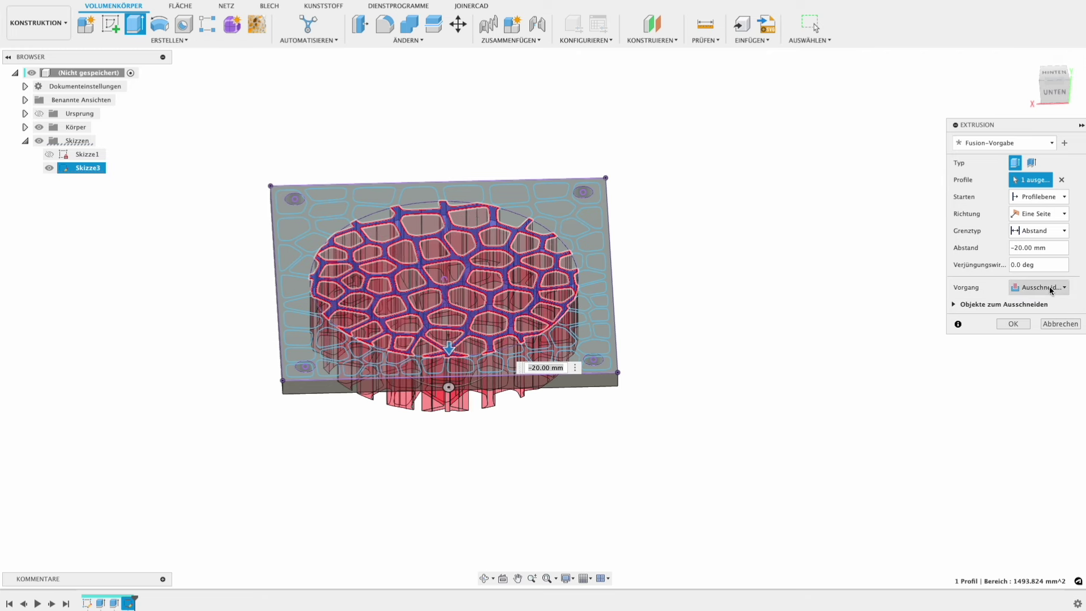
{"action": "left_click", "coordinate": [1040, 287]}
{"action": "left_click", "coordinate": [1044, 329]}
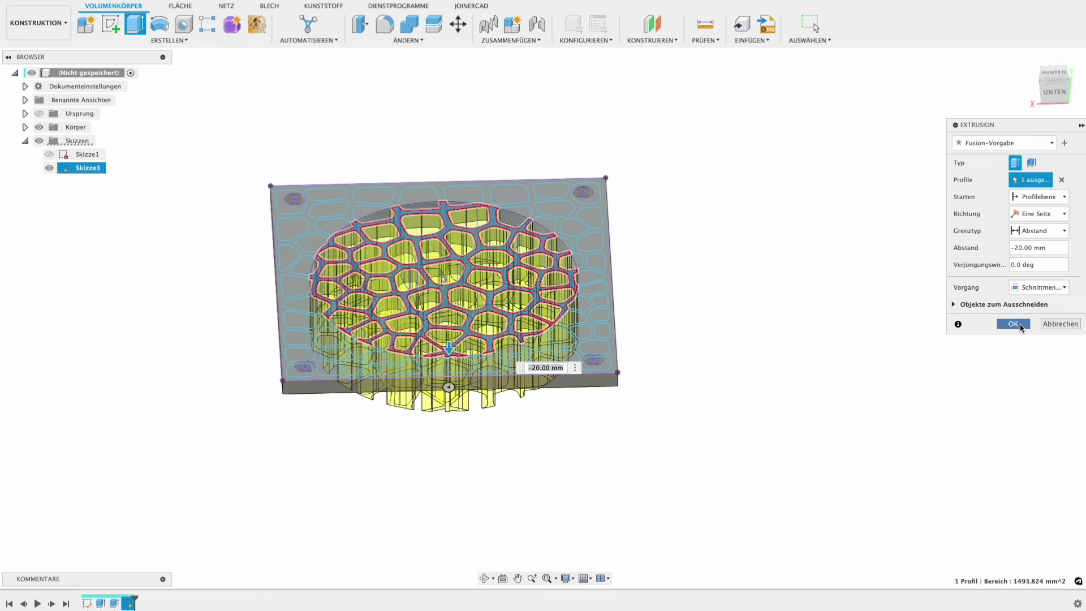
{"action": "key", "text": "Return"}
{"action": "middle_click_drag", "start_coordinate": [519, 138], "coordinate": [529, 198], "text": "shift"}
Combine the lattice body and the plate into a single body.
{"action": "left_click", "coordinate": [815, 27]}
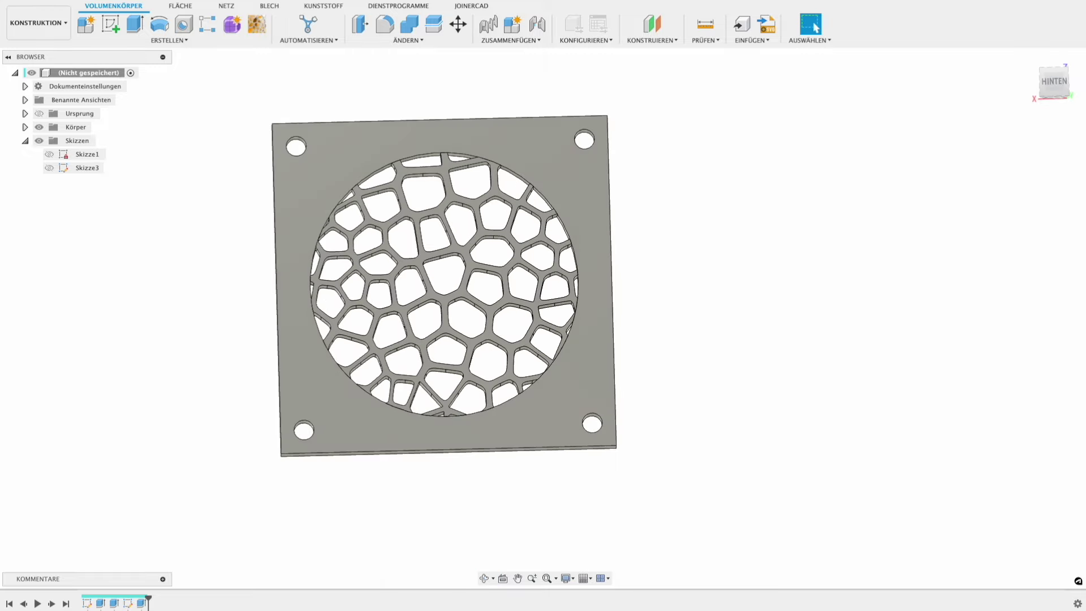
{"action": "left_click", "coordinate": [405, 24]}
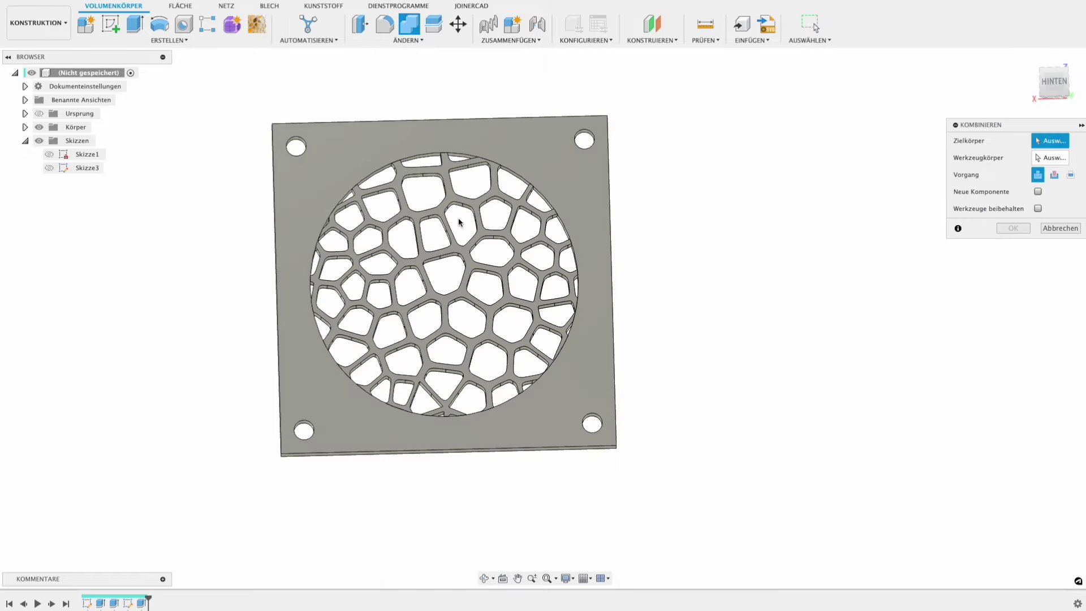
{"action": "left_click", "coordinate": [462, 201]}
{"action": "left_click", "coordinate": [541, 152]}
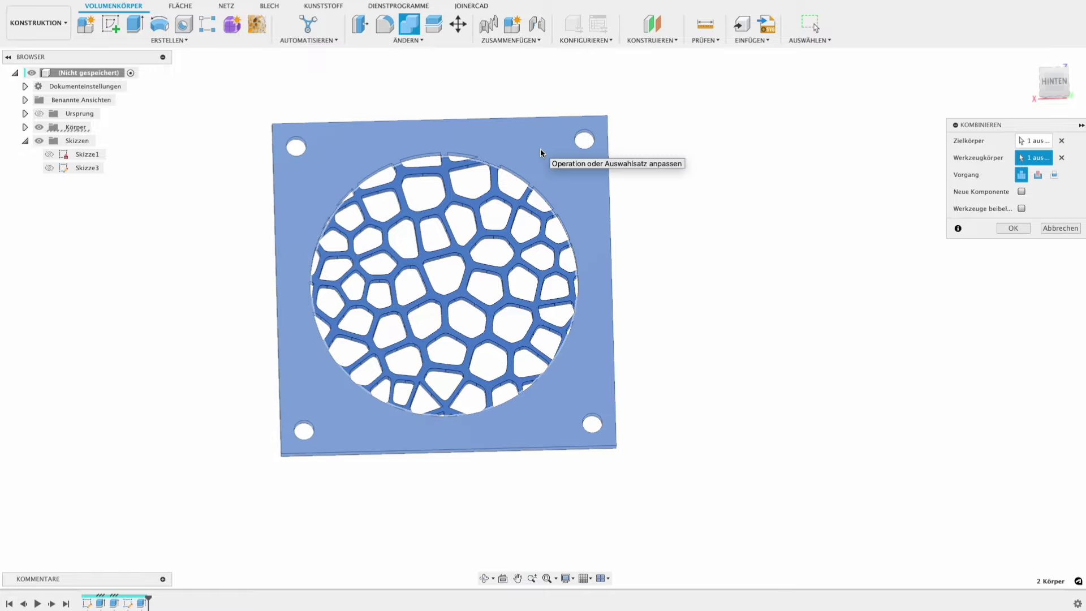
{"action": "key", "text": "Return"}
{"action": "mouse_move", "coordinate": [742, 198]}
{"action": "middle_mouse_down", "text": "shift"}
{"action": "mouse_move", "coordinate": [742, 227]}
{"action": "mouse_move", "coordinate": [746, 175]}
{"action": "mouse_move", "coordinate": [742, 210]}
{"action": "middle_mouse_up", "text": "shift"}
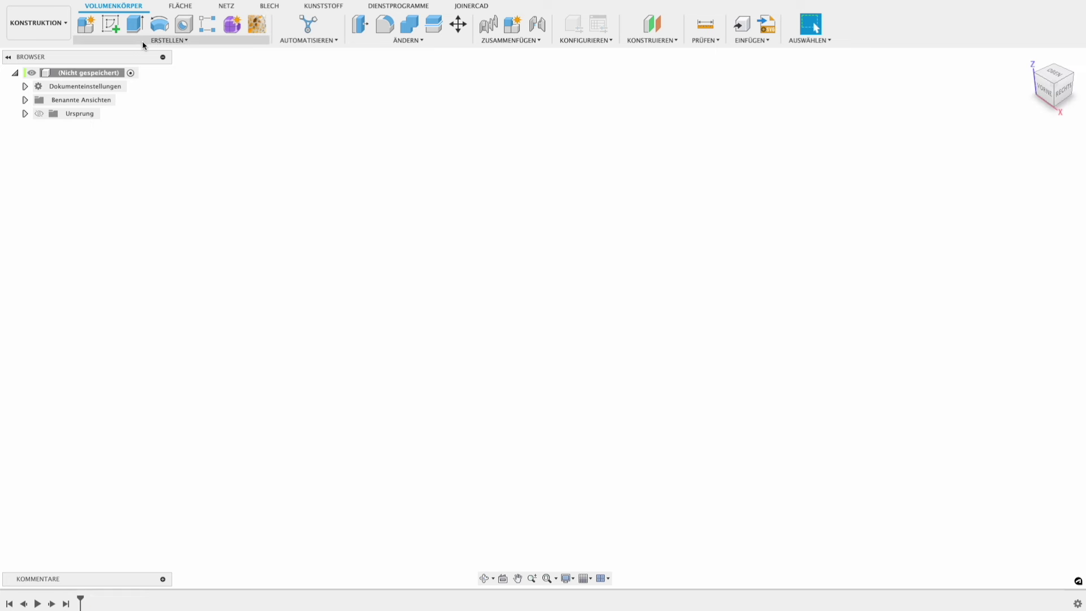
Sketch a 90 × 90 mm center-point square at the origin on the top plane.
{"action": "left_click", "coordinate": [109, 24]}
{"action": "left_click", "coordinate": [600, 330]}
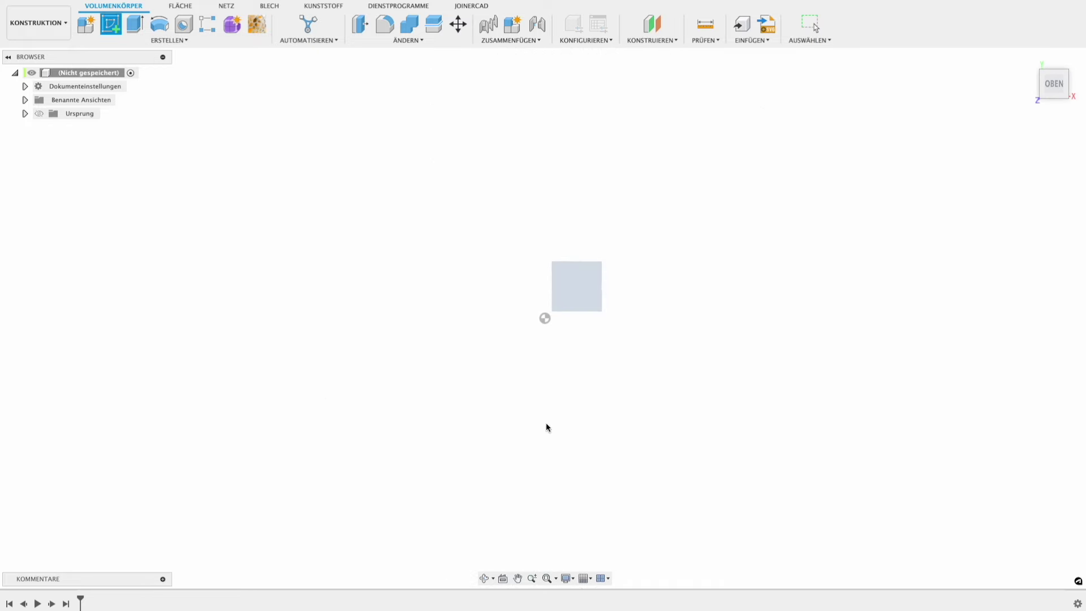
{"action": "key", "text": "r"}
{"action": "left_click", "coordinate": [1043, 175]}
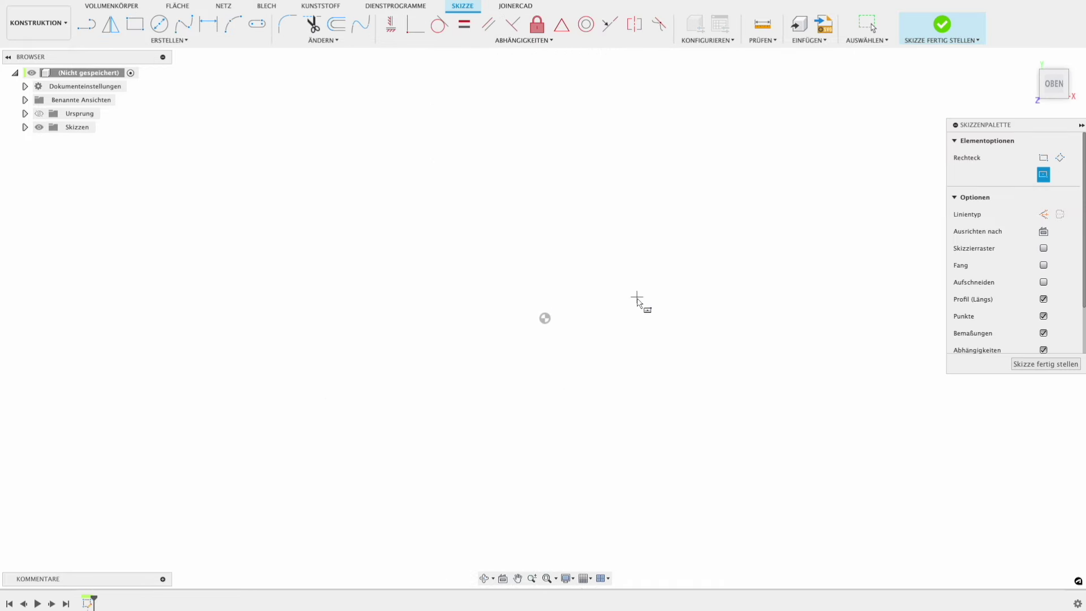
{"action": "left_click", "coordinate": [545, 318]}
{"action": "type", "text": "90"}
{"action": "key", "text": "Tab"}
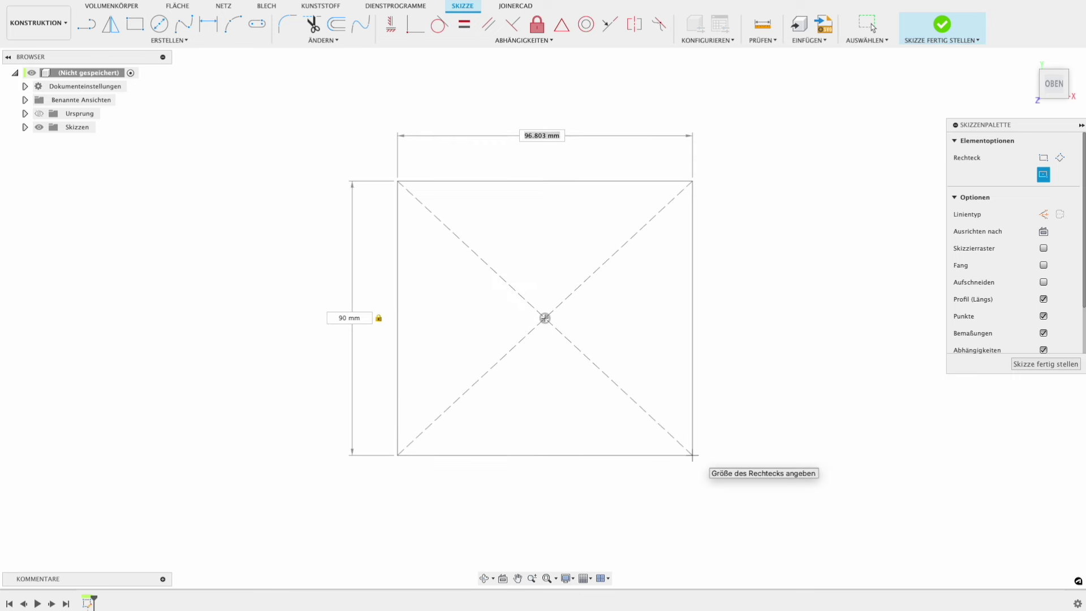
{"action": "key", "text": "Return"}
{"action": "key", "text": "Escape"}
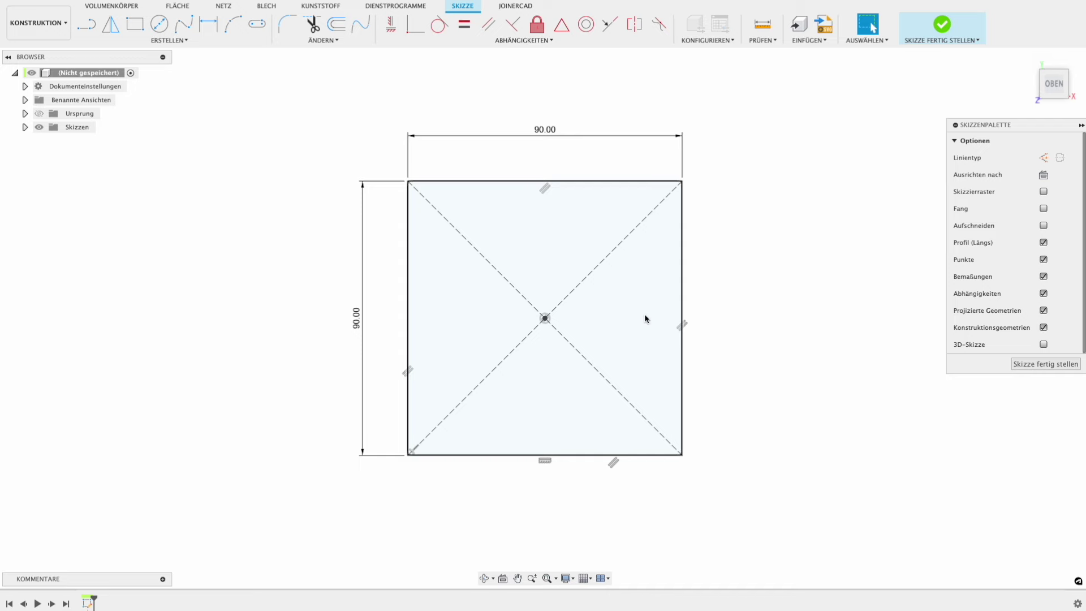
Extrude the square profile 2 mm into a thin board.
{"action": "key", "text": "e"}
{"action": "left_click", "coordinate": [619, 335]}
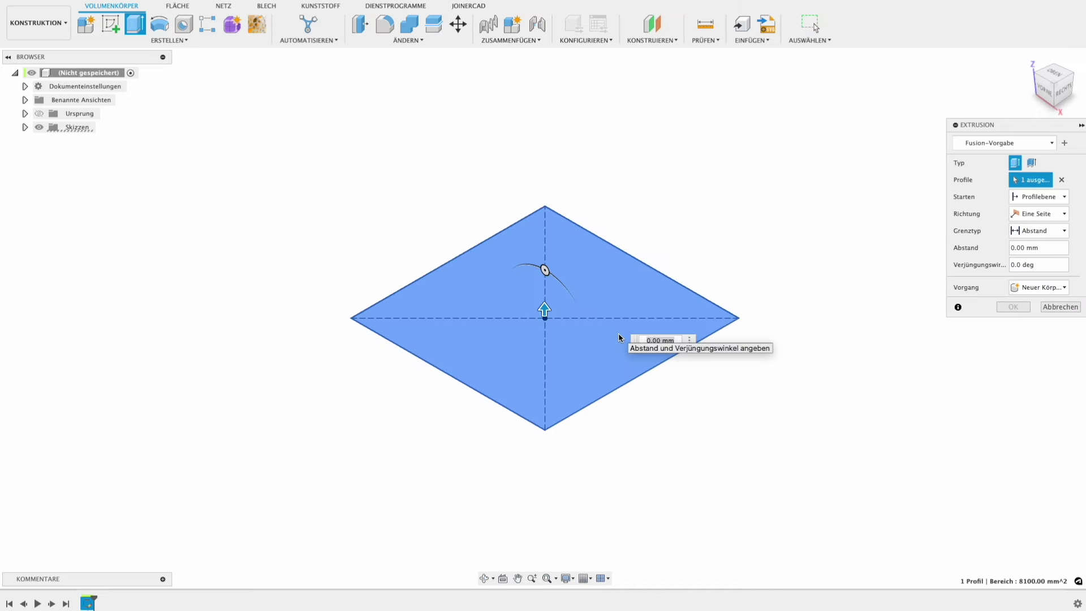
{"action": "type", "text": "2"}
{"action": "key", "text": "Return"}
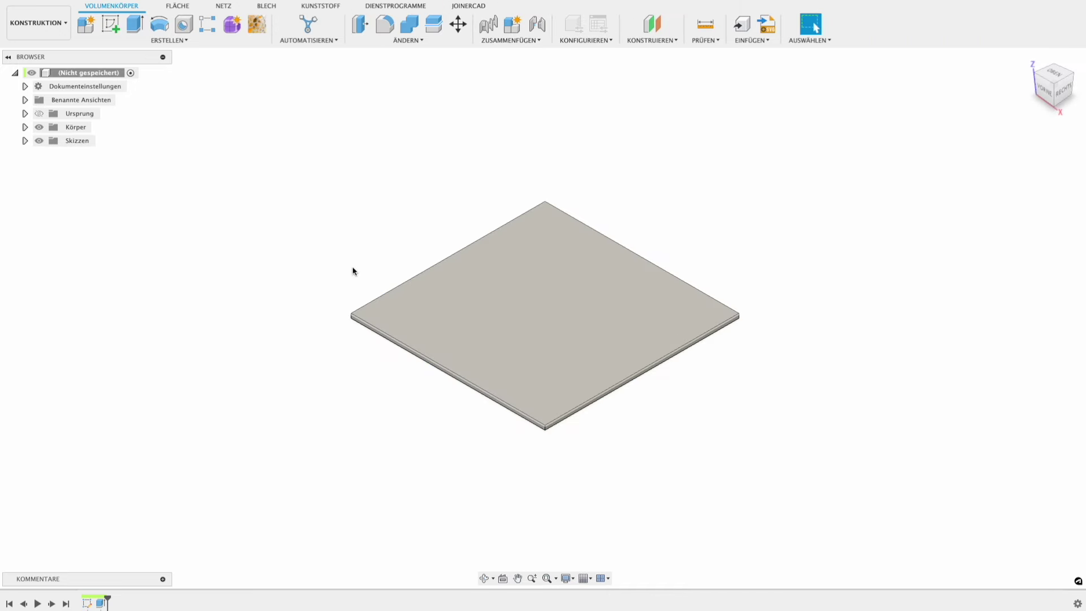
{"action": "mouse_move", "coordinate": [353, 271]}
{"action": "middle_mouse_down", "text": "shift"}
{"action": "mouse_move", "coordinate": [376, 349]}
{"action": "mouse_move", "coordinate": [352, 322]}
{"action": "mouse_move", "coordinate": [378, 317]}
{"action": "middle_mouse_up", "text": "shift"}
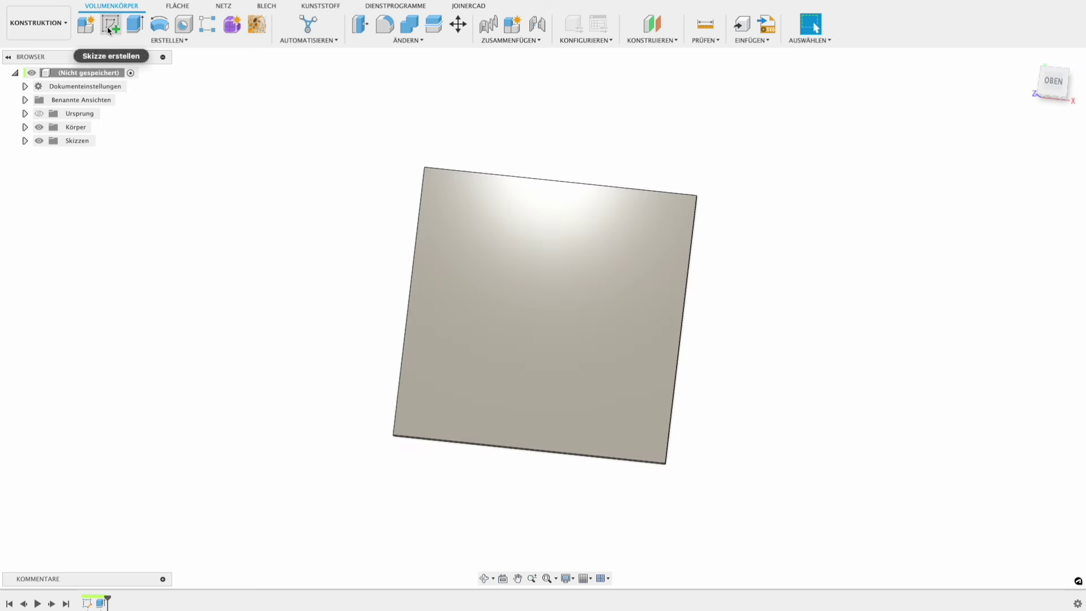
Draw a circumscribed hexagon centred at the origin on the board's top face.
{"action": "left_click", "coordinate": [109, 25]}
{"action": "left_click", "coordinate": [529, 304]}
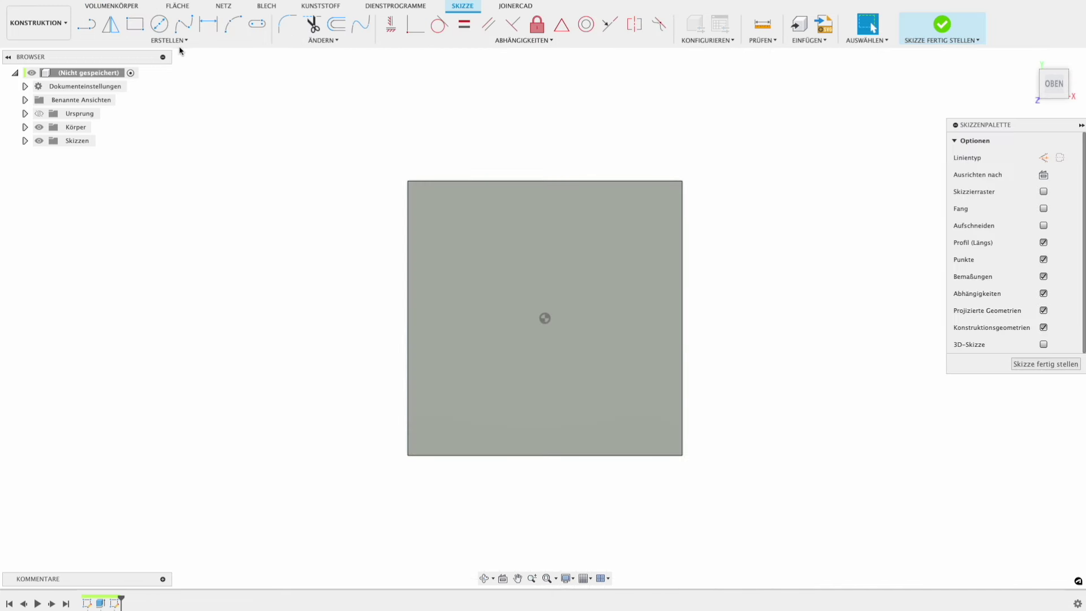
{"action": "left_click", "coordinate": [177, 42]}
{"action": "mouse_move", "coordinate": [127, 100]}
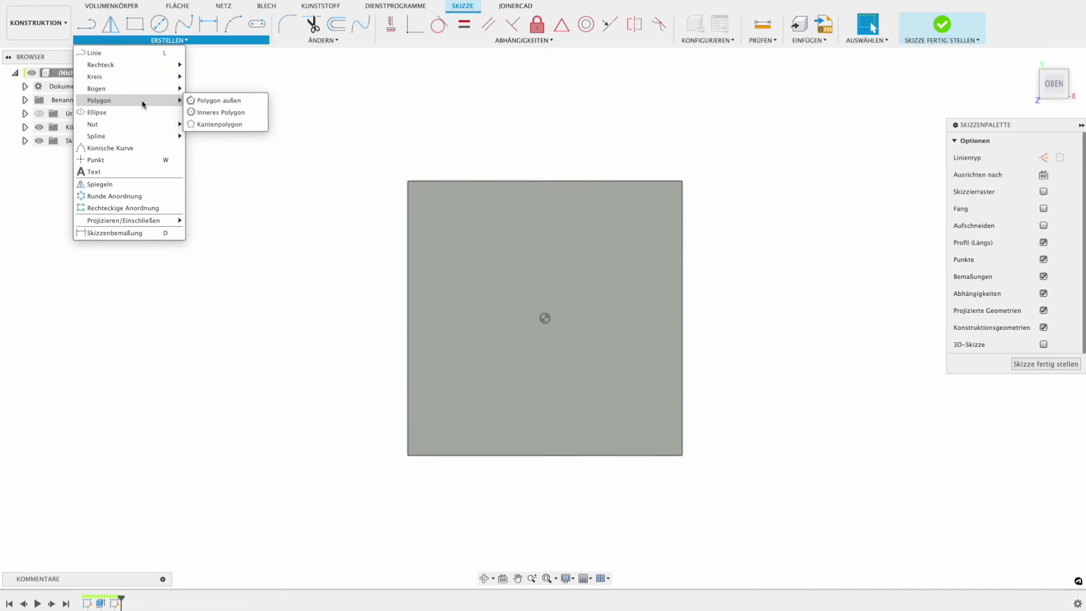
{"action": "left_click", "coordinate": [217, 100]}
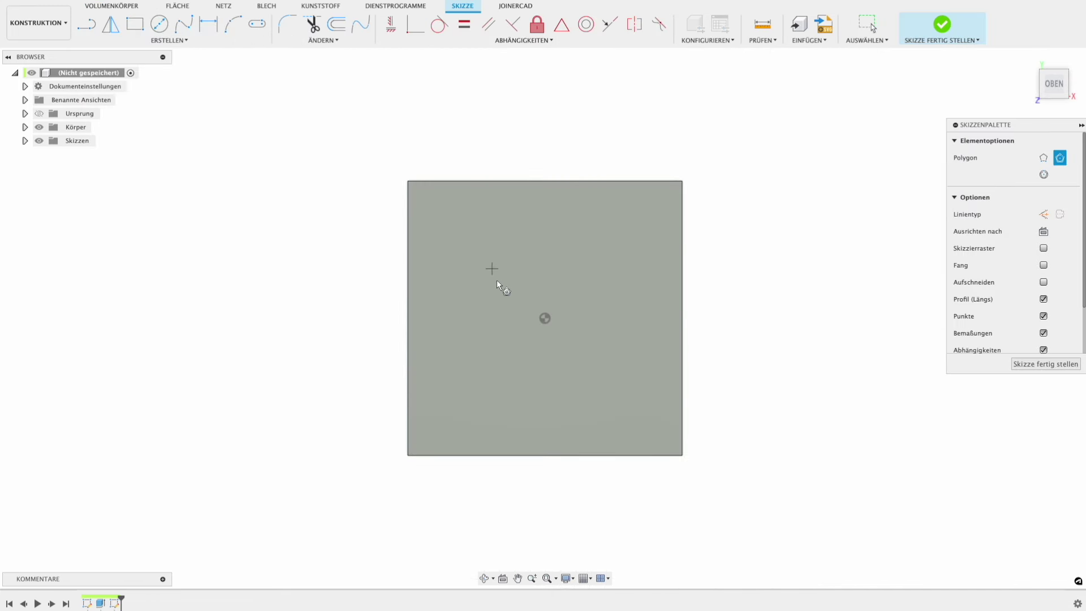
{"action": "left_click", "coordinate": [545, 318]}
{"action": "left_click", "coordinate": [545, 342]}
Dimension the hexagon 10 mm across its flats.
{"action": "scroll", "coordinate": [544, 344], "scroll_direction": "up", "scroll_amount": 3}
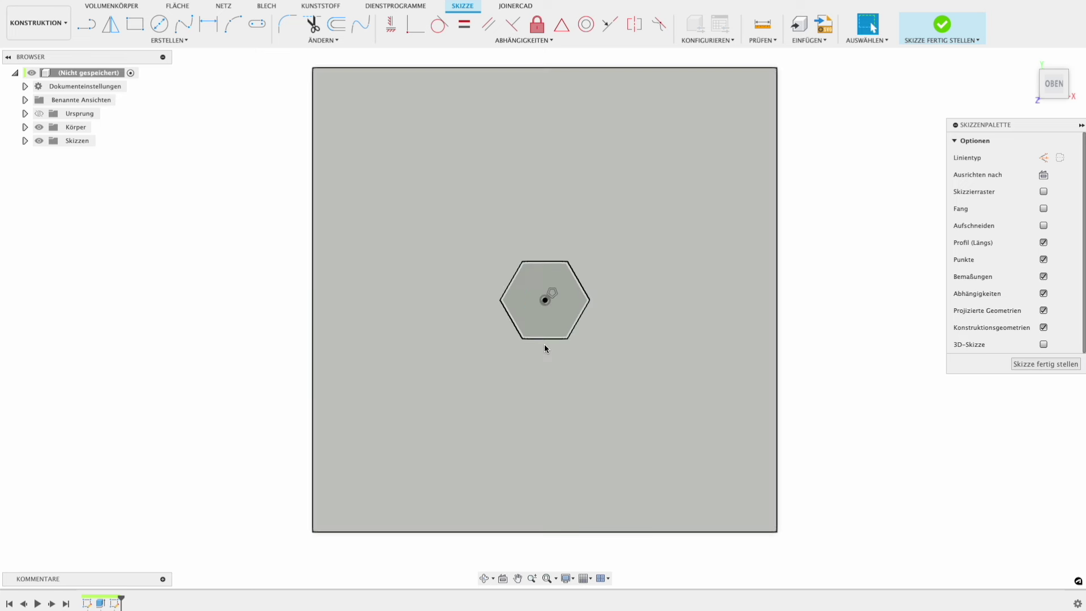
{"action": "key", "text": "d"}
{"action": "left_click", "coordinate": [548, 339]}
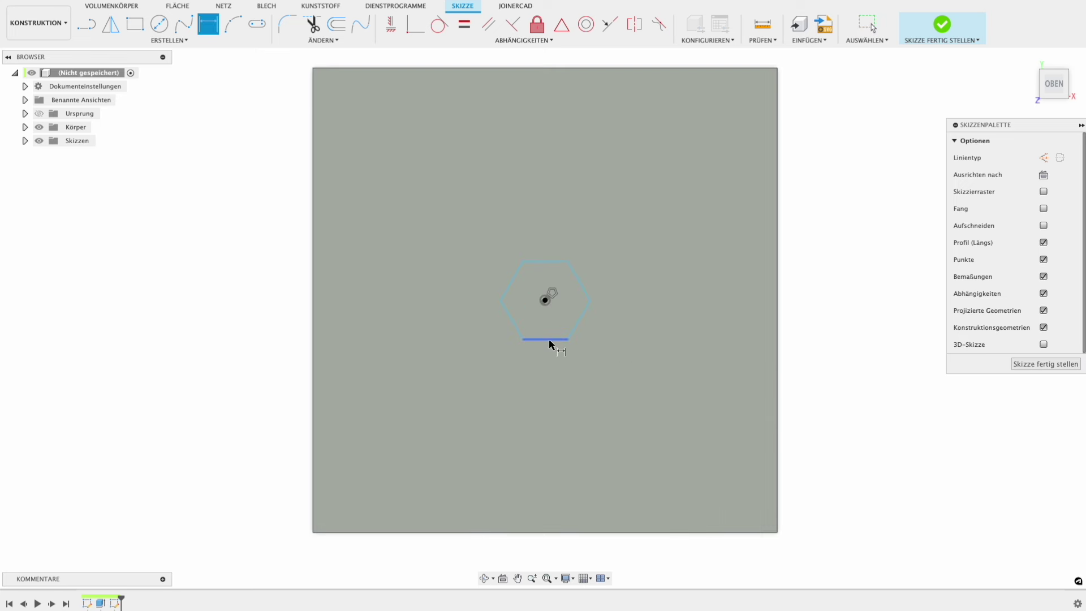
{"action": "left_click", "coordinate": [541, 263]}
{"action": "left_click", "coordinate": [618, 276]}
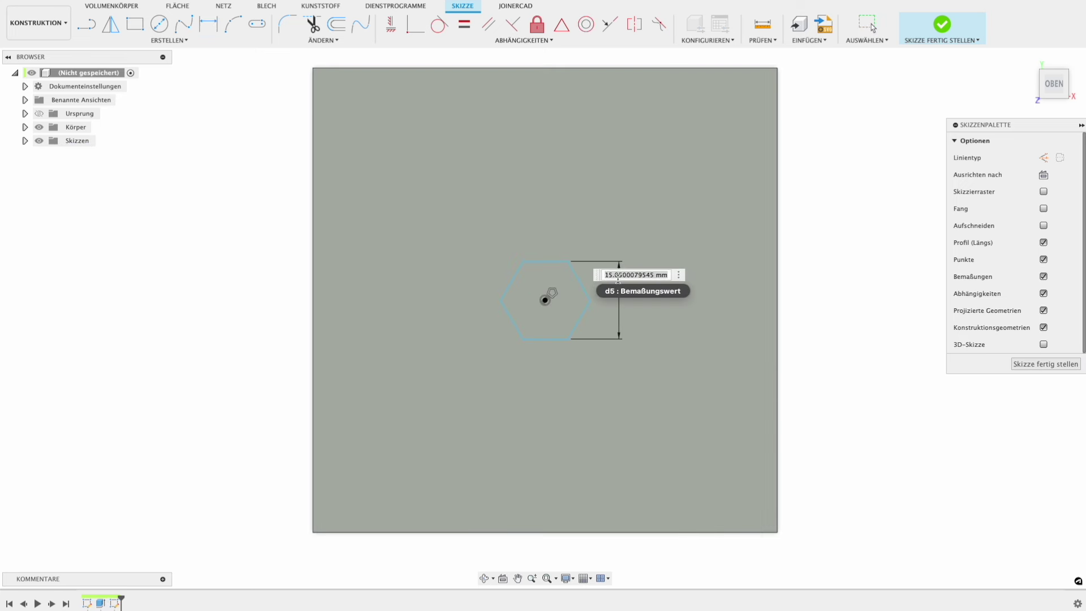
{"action": "type", "text": "10"}
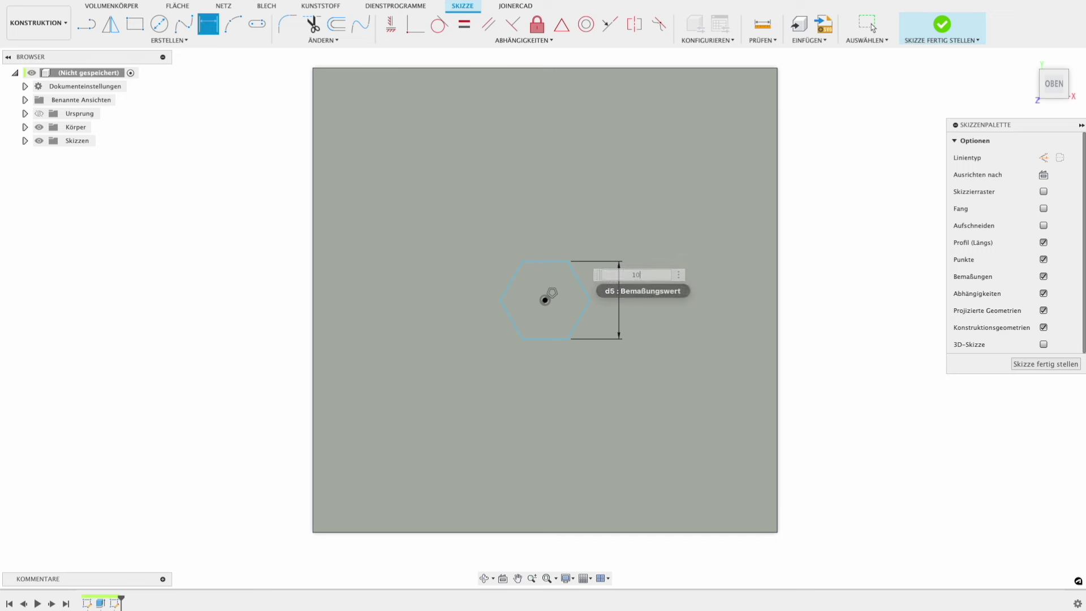
{"action": "key", "text": "Return"}
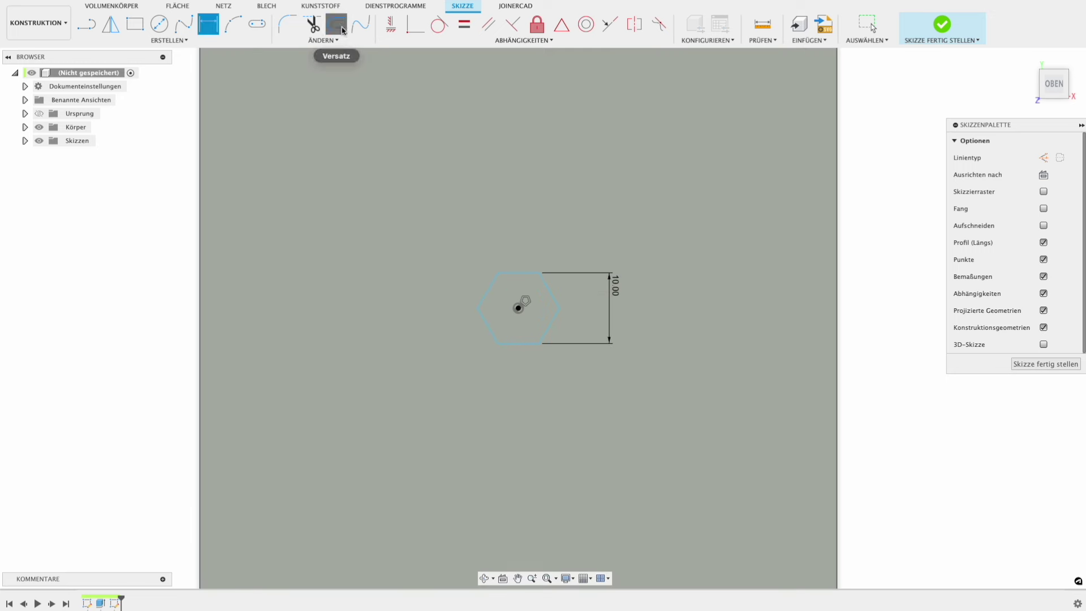
Offset the hexagon inward to form an inner hexagon ring.
{"action": "left_click", "coordinate": [337, 24]}
{"action": "left_click", "coordinate": [532, 273]}
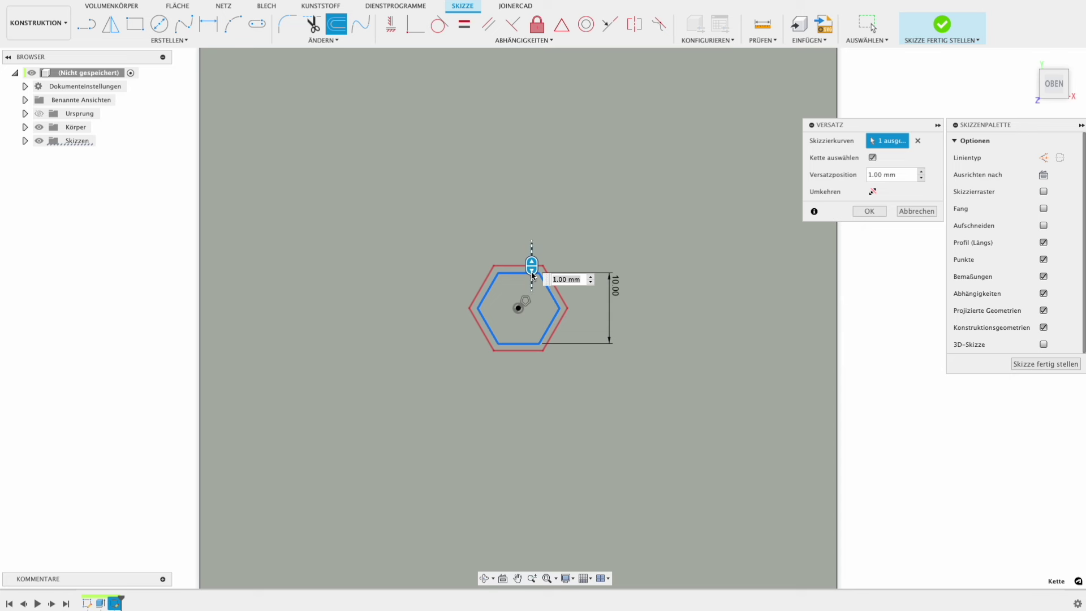
{"action": "left_click_drag", "start_coordinate": [532, 278], "coordinate": [531, 290]}
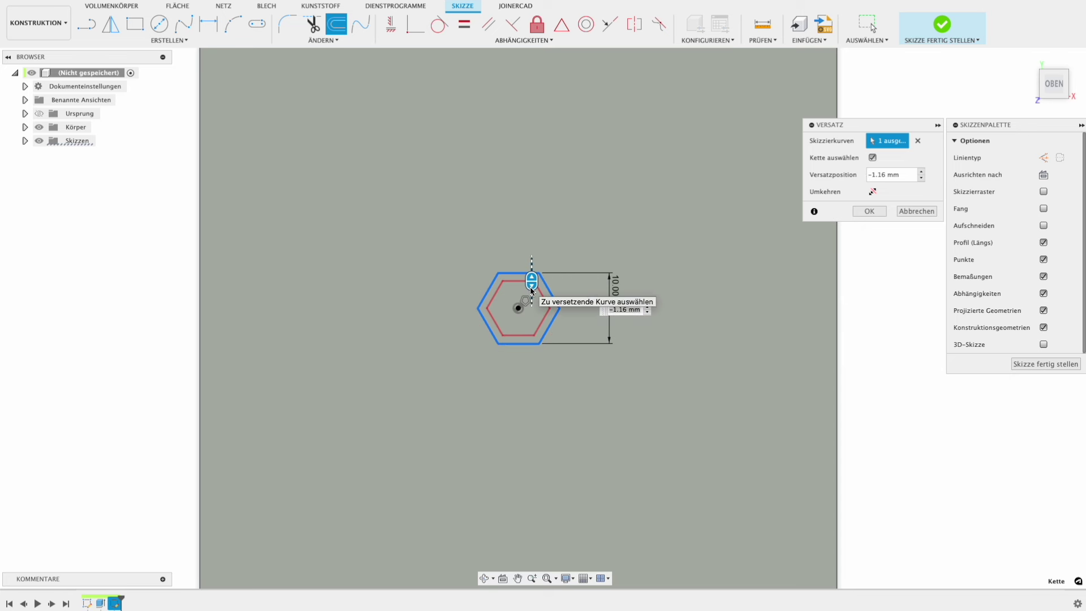
{"action": "key", "text": "Return"}
{"action": "key", "text": "Return"}
{"action": "key", "text": "Return"}
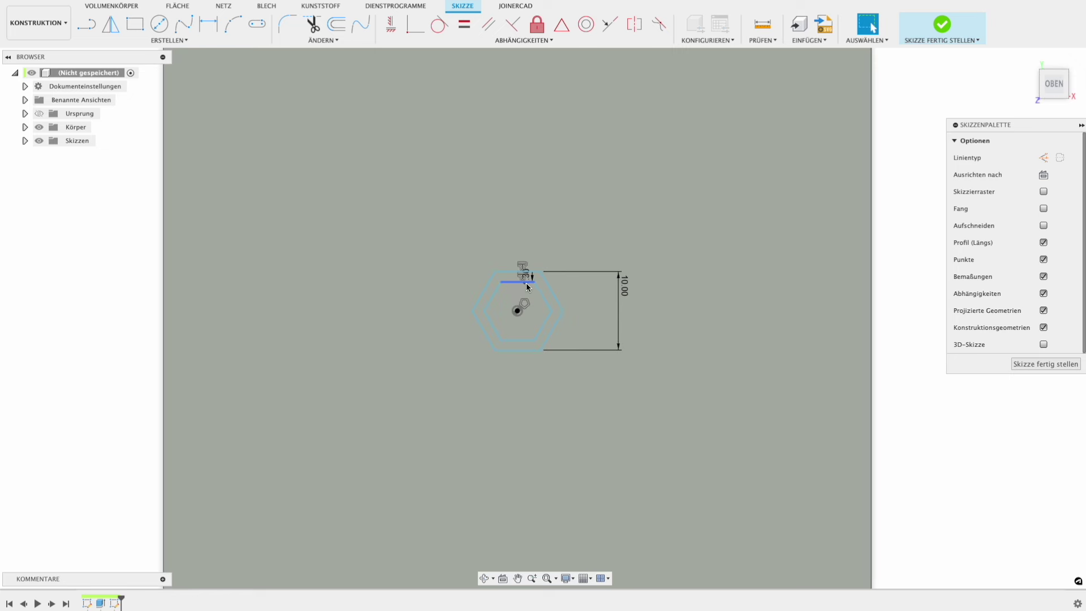
Draw construction lines from the hexagon centre to the upper-left and upper-right edge midpoints.
{"action": "scroll", "coordinate": [555, 285], "scroll_direction": "up", "scroll_amount": 3}
{"action": "key", "text": "l"}
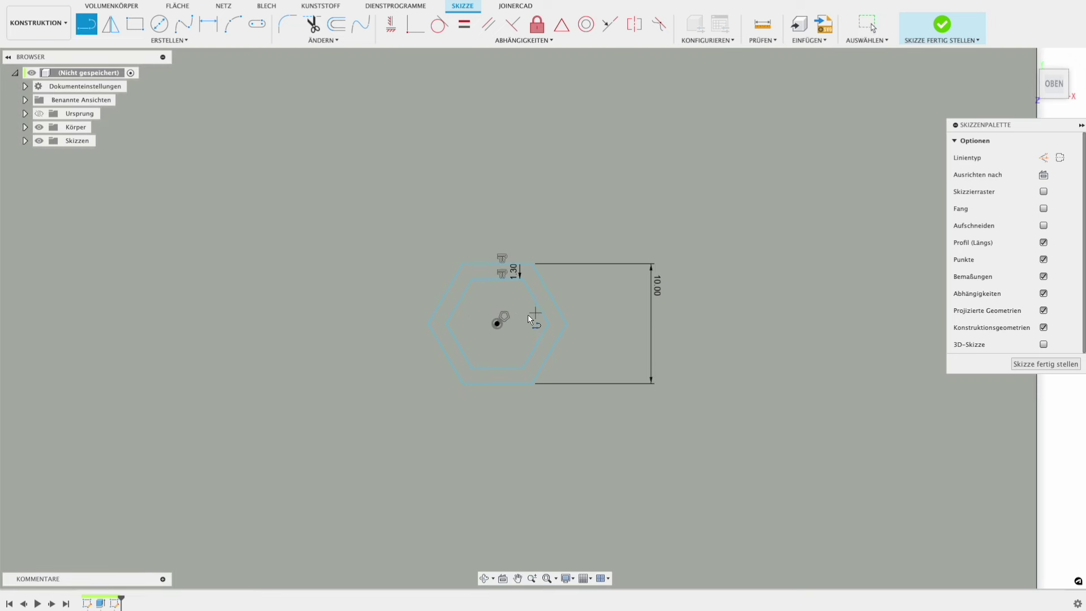
{"action": "left_click", "coordinate": [501, 322]}
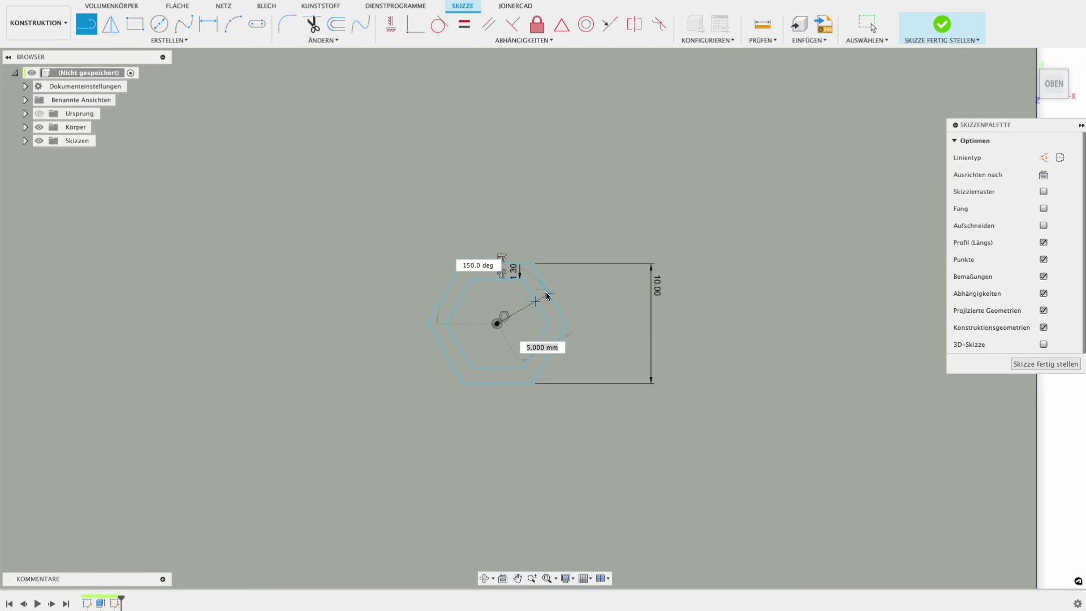
{"action": "left_click", "coordinate": [552, 291]}
{"action": "left_click", "coordinate": [498, 324]}
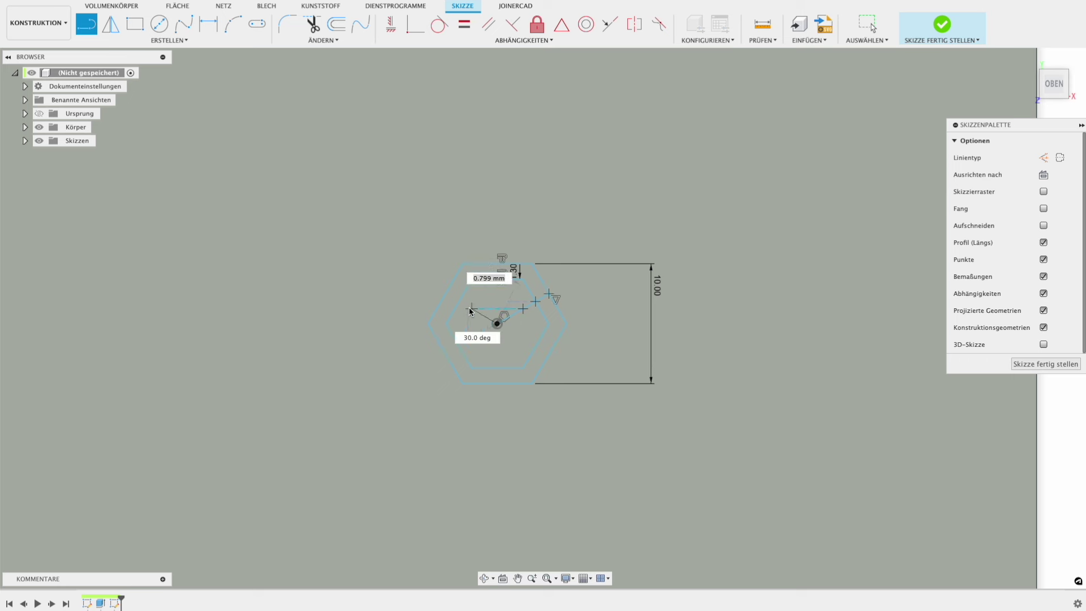
{"action": "left_click", "coordinate": [446, 293]}
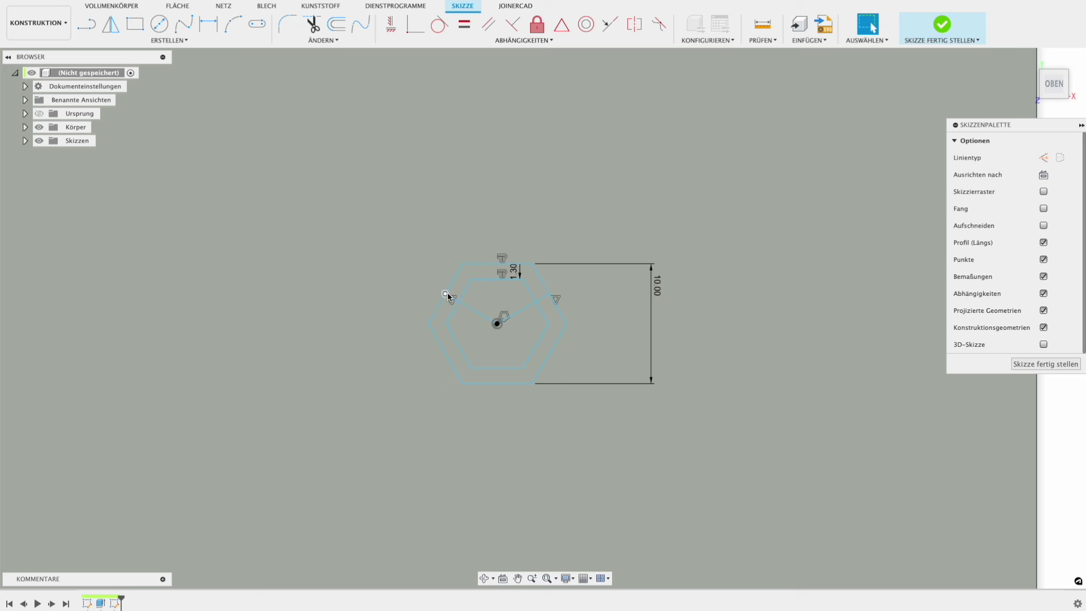
{"action": "key", "text": "Escape"}
{"action": "left_click", "coordinate": [471, 312]}
{"action": "key", "text": "x"}
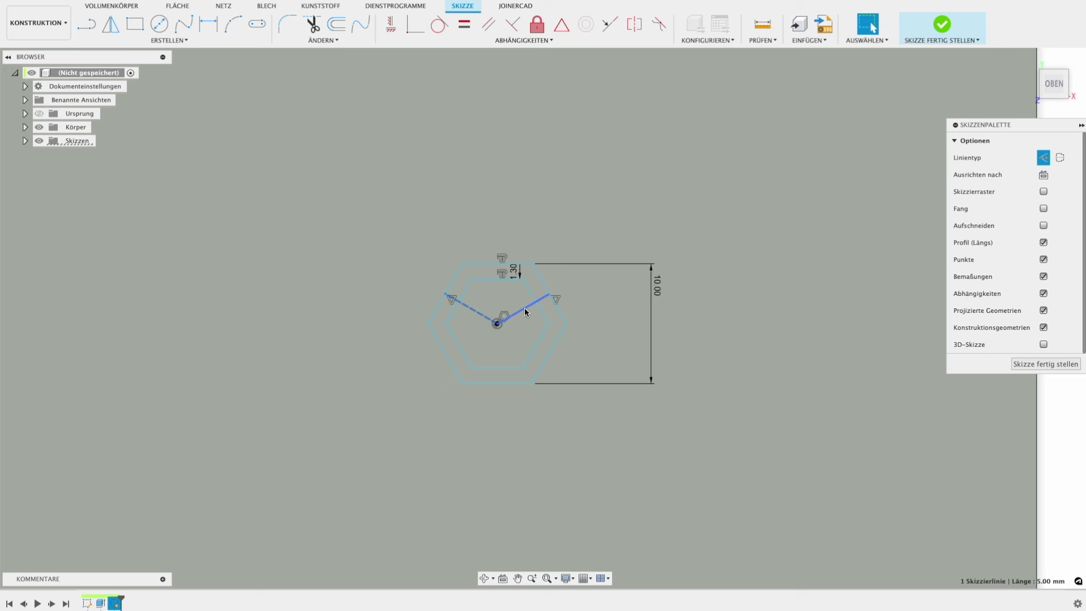
{"action": "key", "text": "x"}
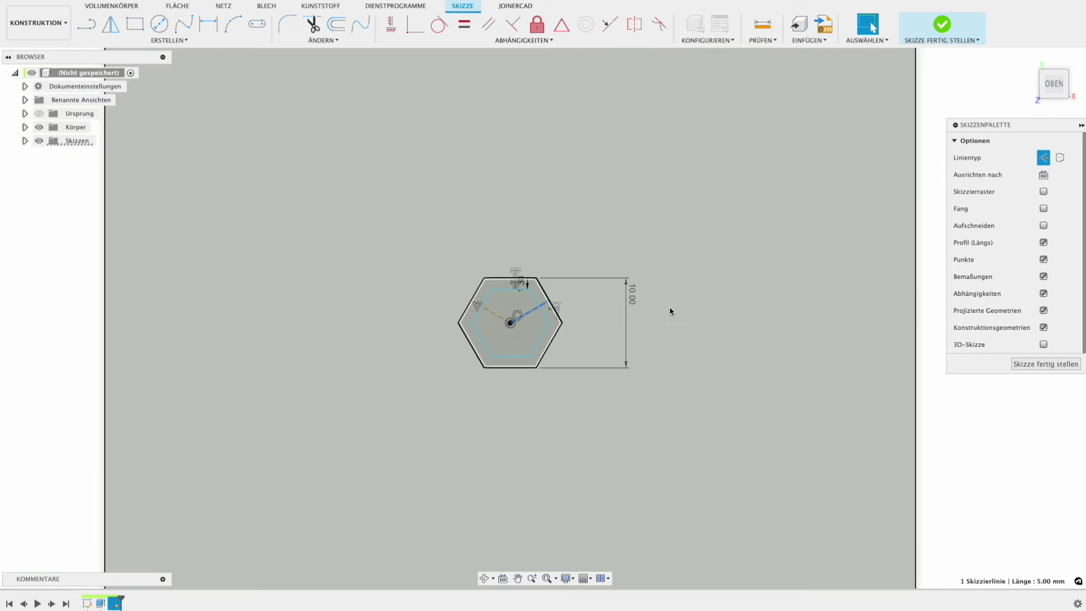
{"action": "left_click", "coordinate": [670, 310]}
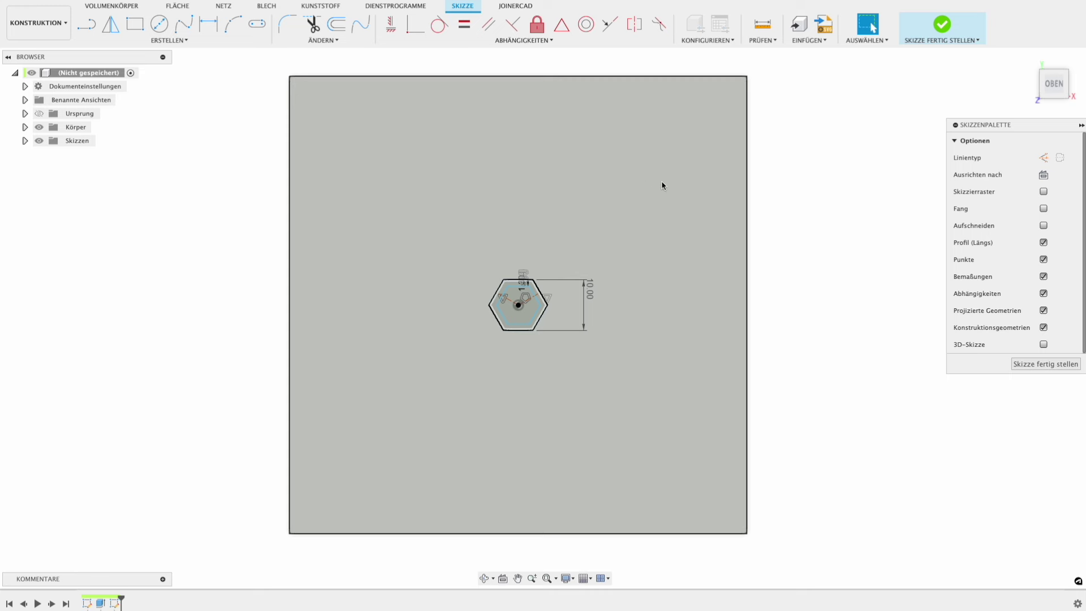
Return to editing the hexagon sketch.
{"action": "left_click", "coordinate": [535, 290]}
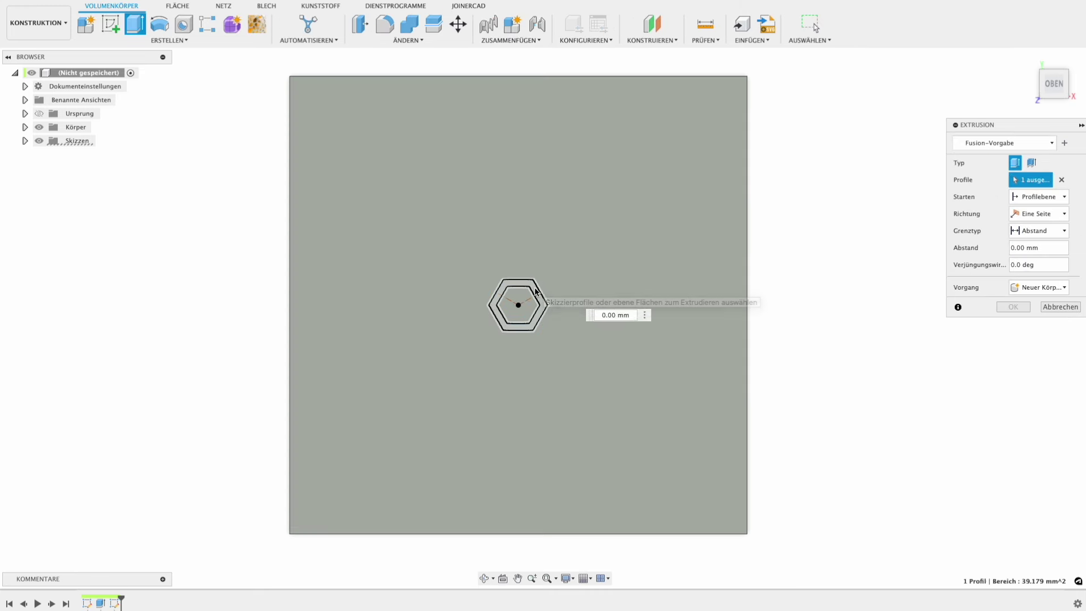
{"action": "double_click", "coordinate": [518, 299]}
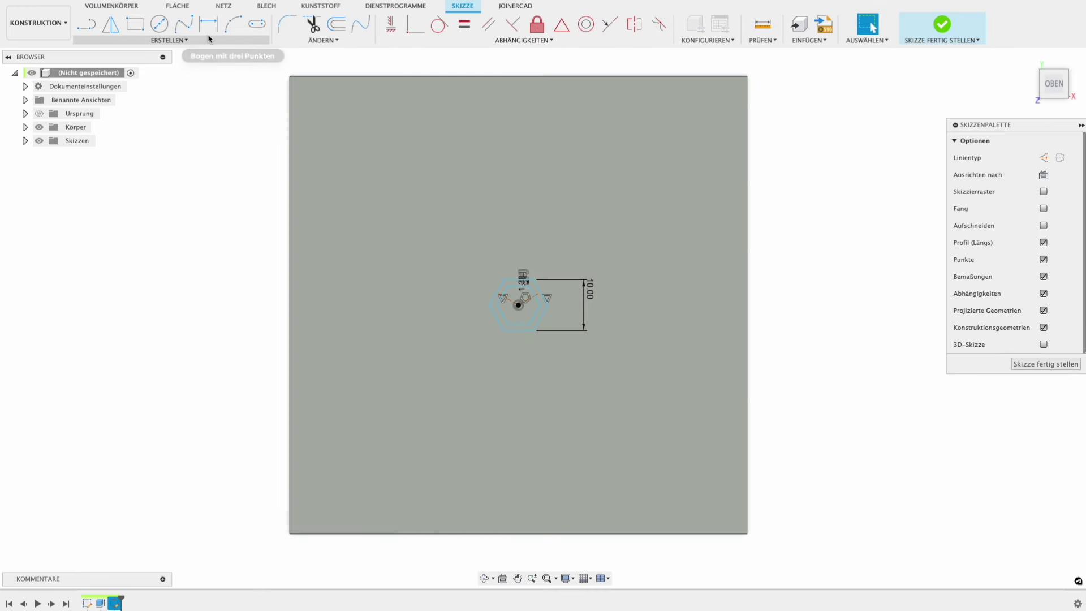
{"action": "left_click", "coordinate": [169, 40]}
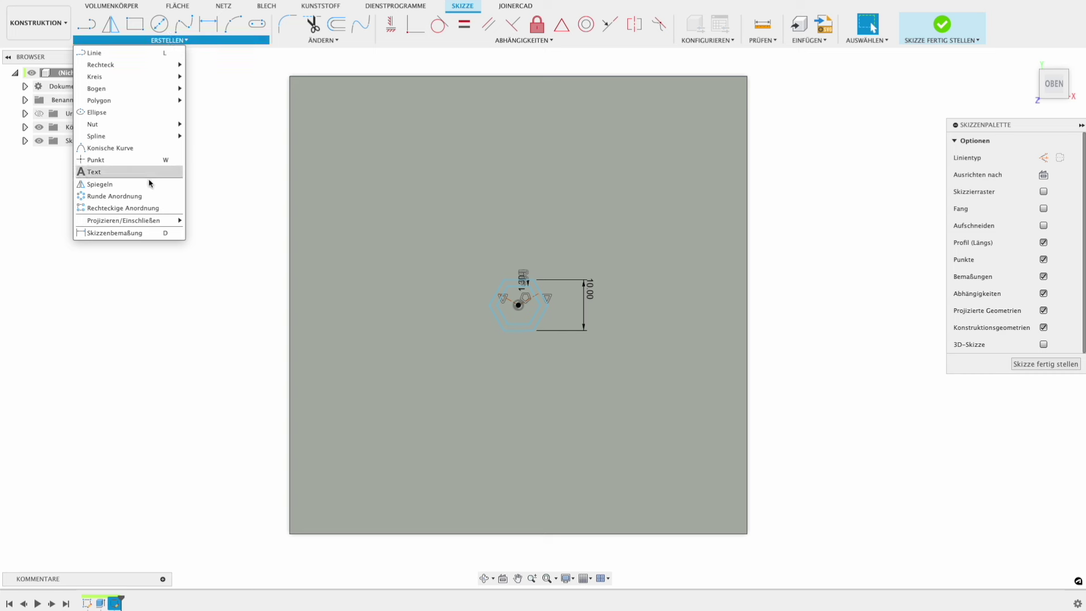
Pattern both hexagons along the two construction lines as directions.
{"action": "left_click", "coordinate": [141, 208]}
{"action": "left_click", "coordinate": [583, 302]}
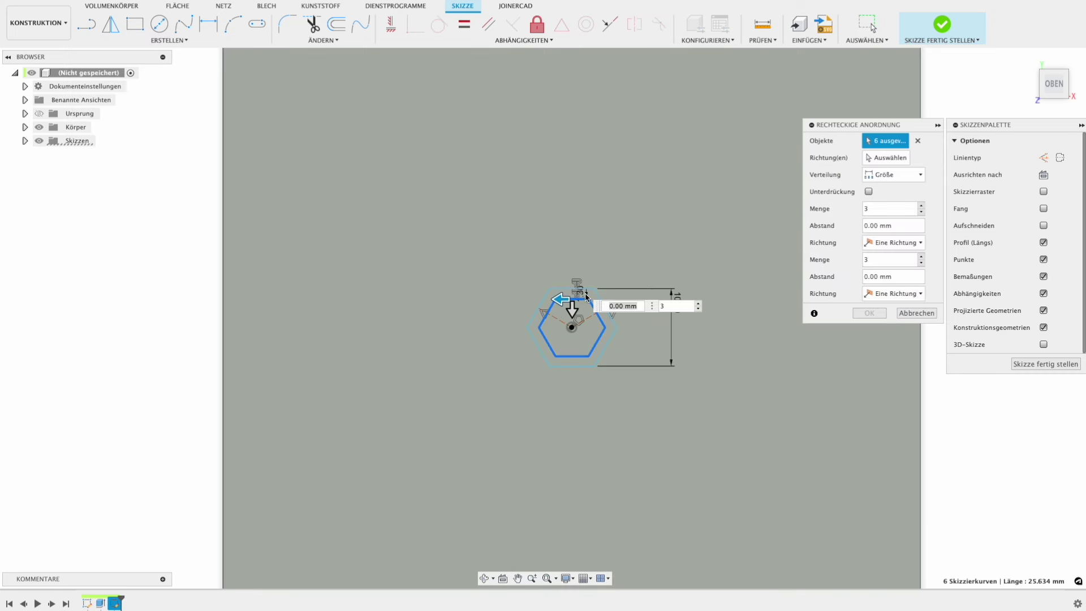
{"action": "left_click", "coordinate": [597, 299]}
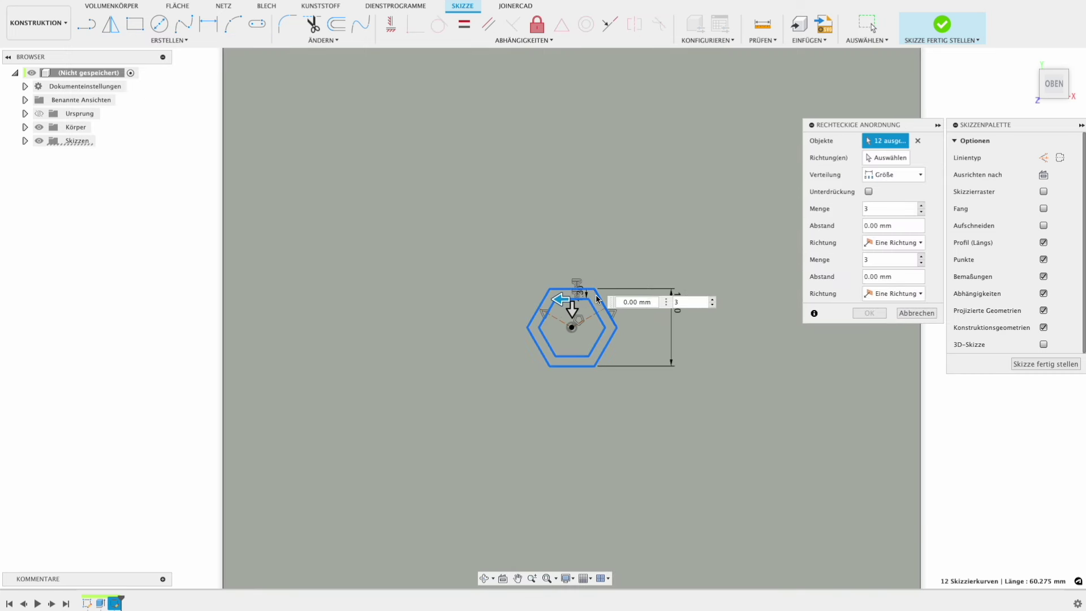
{"action": "left_click", "coordinate": [887, 160]}
{"action": "left_click", "coordinate": [587, 322]}
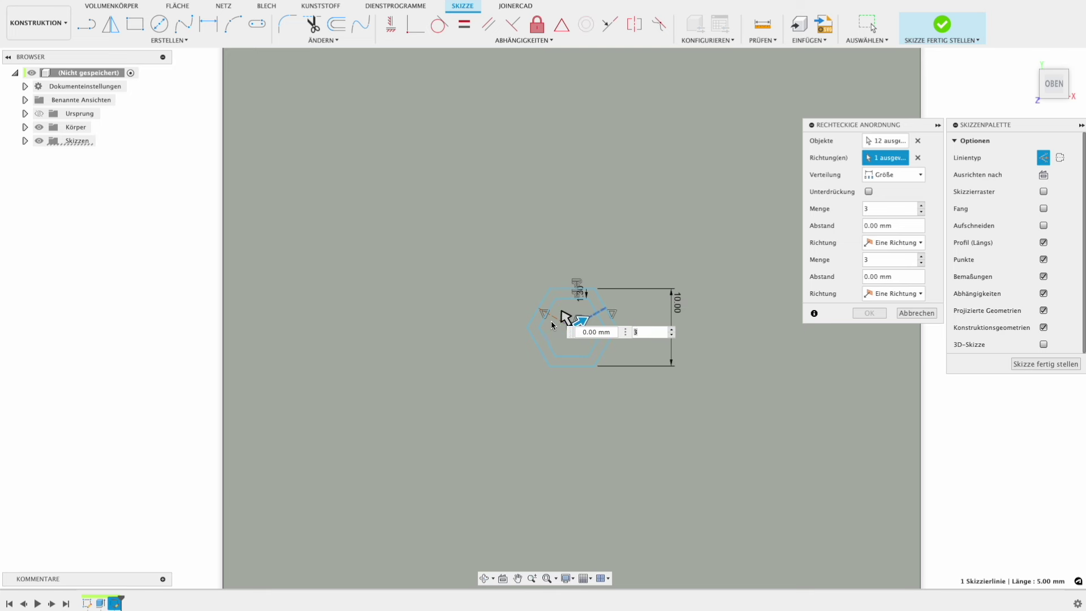
{"action": "left_click", "coordinate": [551, 321]}
{"action": "scroll", "coordinate": [551, 321], "scroll_direction": "down", "scroll_amount": 2}
{"action": "left_click_drag", "start_coordinate": [550, 320], "coordinate": [442, 280]}
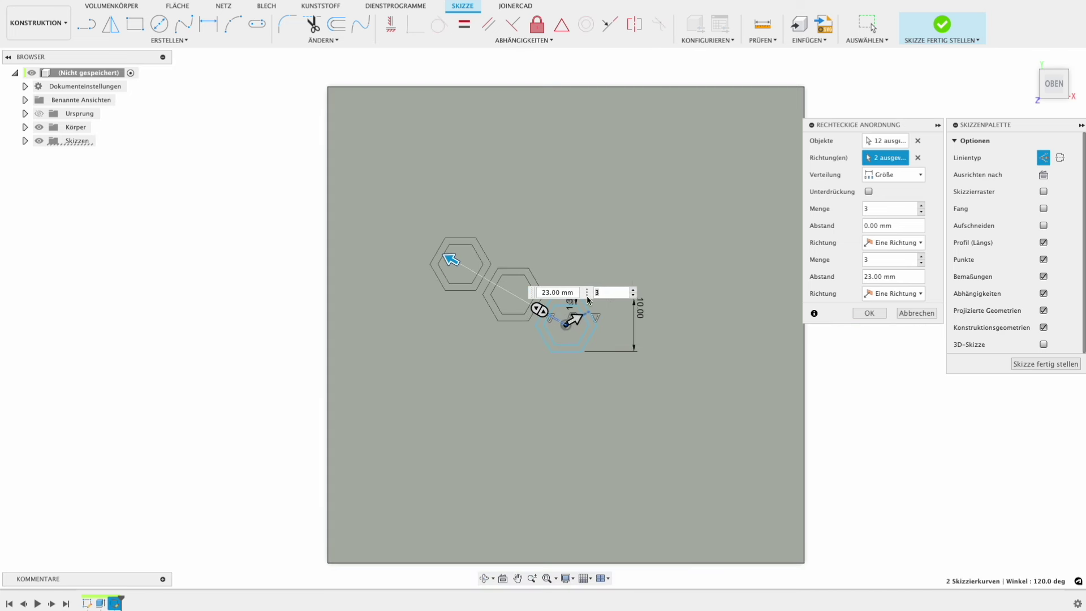
{"action": "left_click_drag", "start_coordinate": [577, 324], "coordinate": [673, 249]}
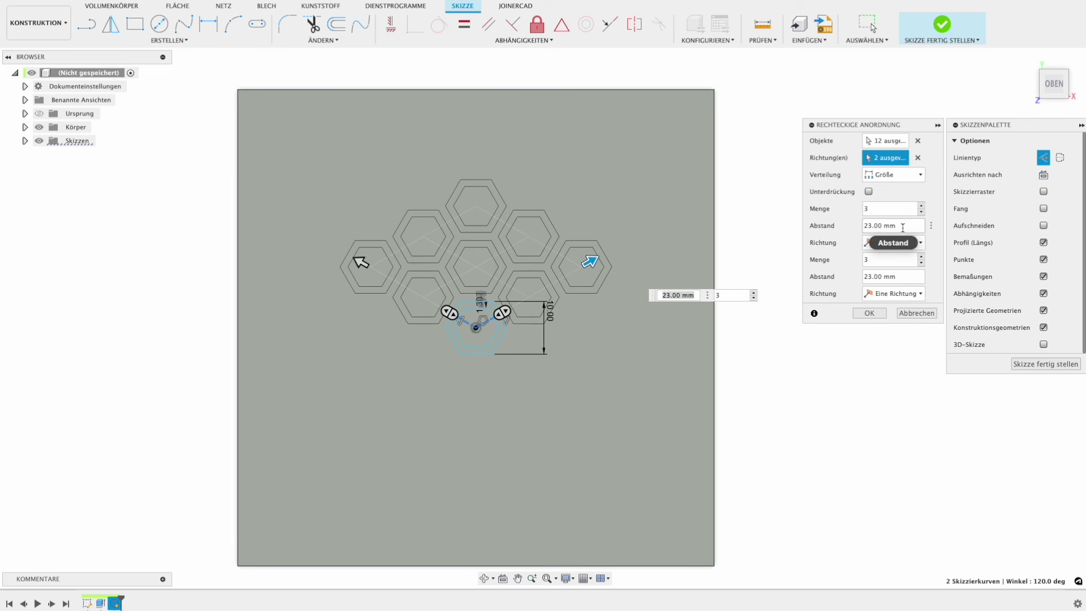
Space the pattern copies 11.50 mm apart, symmetric in both directions.
{"action": "left_click", "coordinate": [922, 247]}
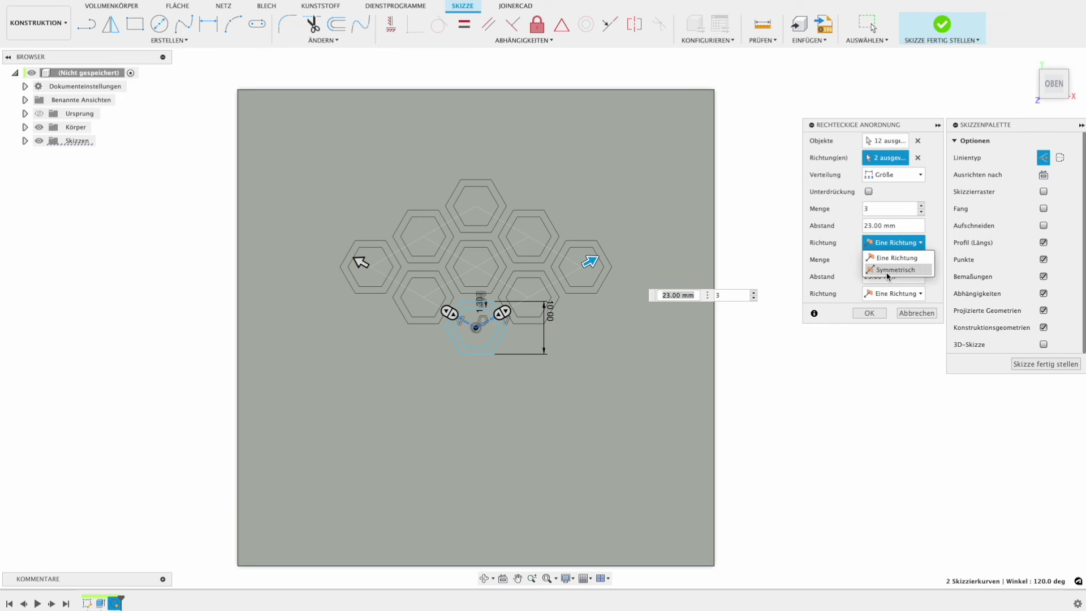
{"action": "left_click", "coordinate": [888, 271]}
{"action": "left_click", "coordinate": [905, 243]}
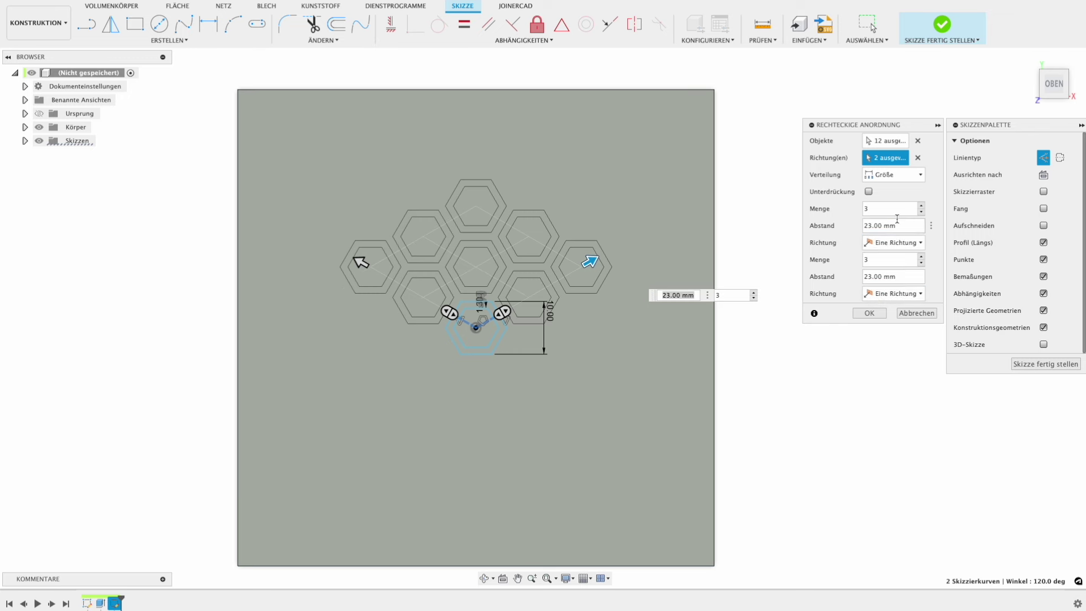
{"action": "left_click", "coordinate": [892, 175]}
{"action": "left_click", "coordinate": [886, 198]}
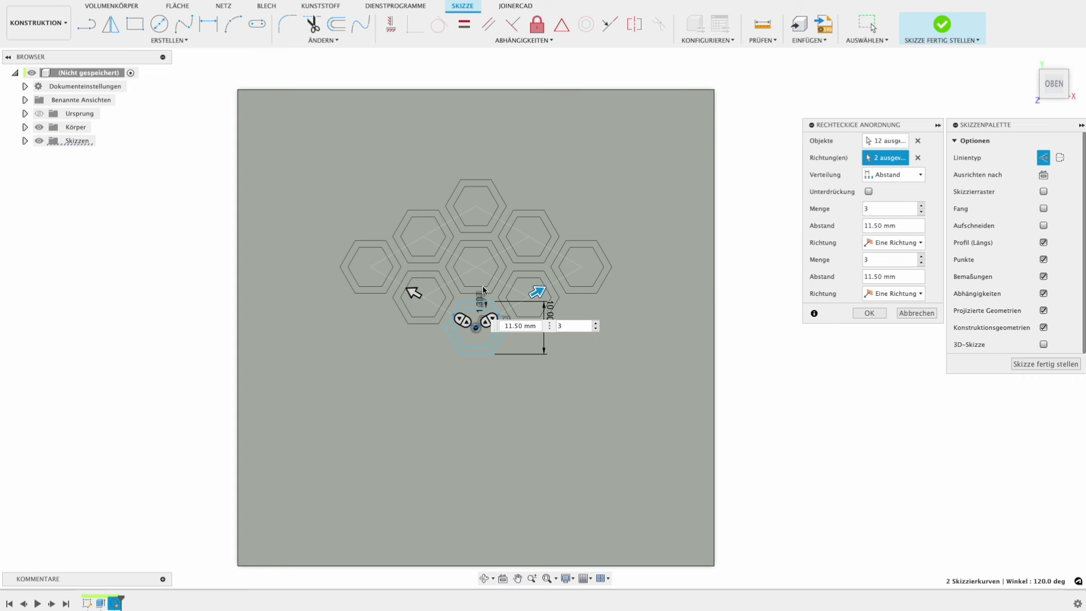
{"action": "left_click", "coordinate": [902, 245]}
{"action": "left_click", "coordinate": [896, 270]}
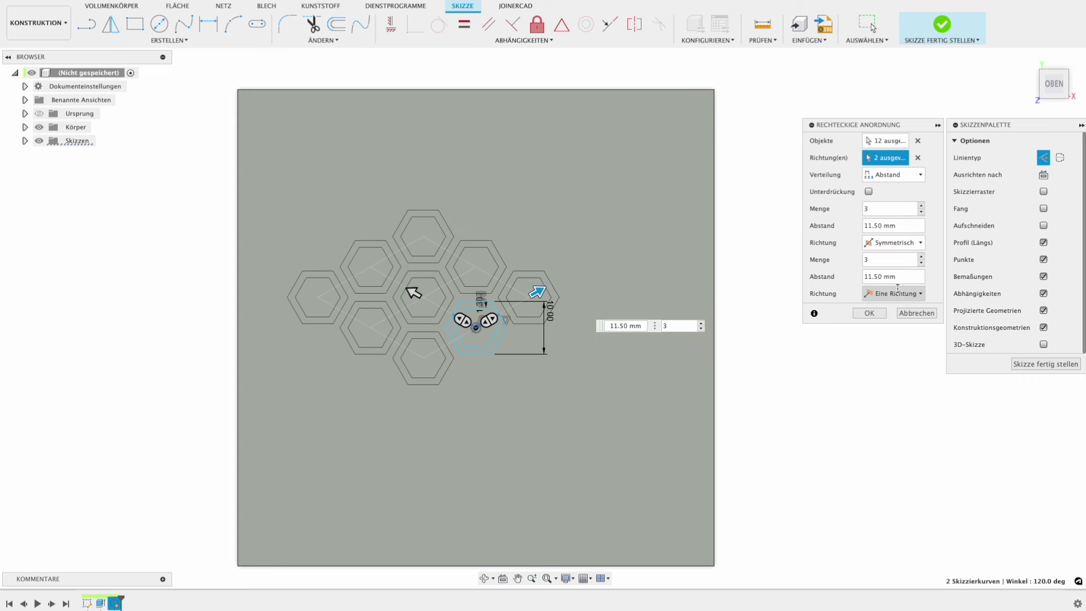
{"action": "left_click", "coordinate": [905, 293]}
{"action": "left_click", "coordinate": [894, 321]}
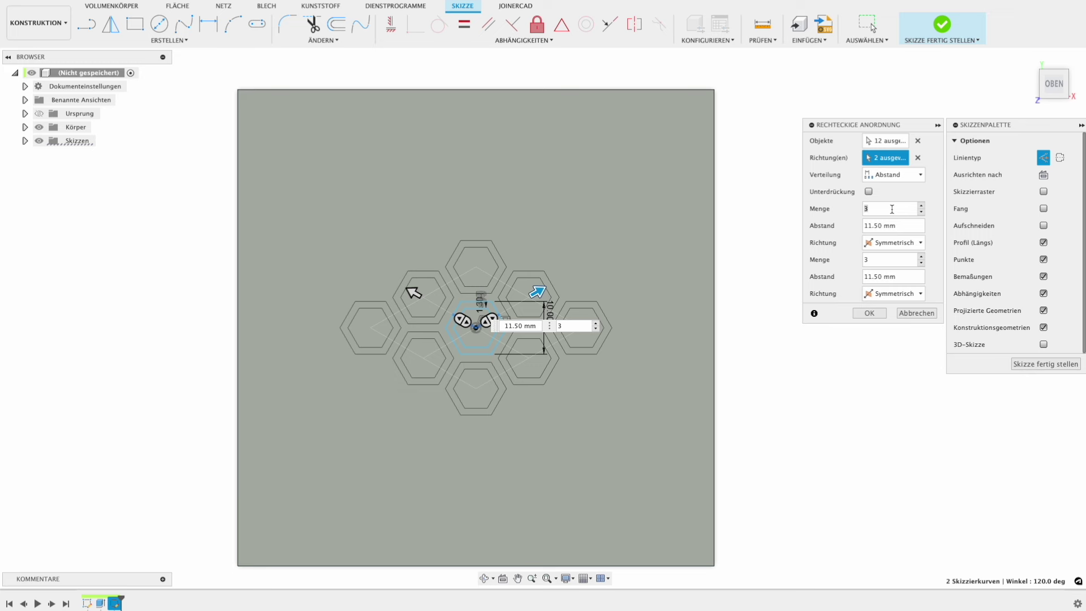
{"action": "type", "text": "20"}
Set 15 copies per direction and apply the hexagon pattern.
{"action": "key", "text": "Return"}
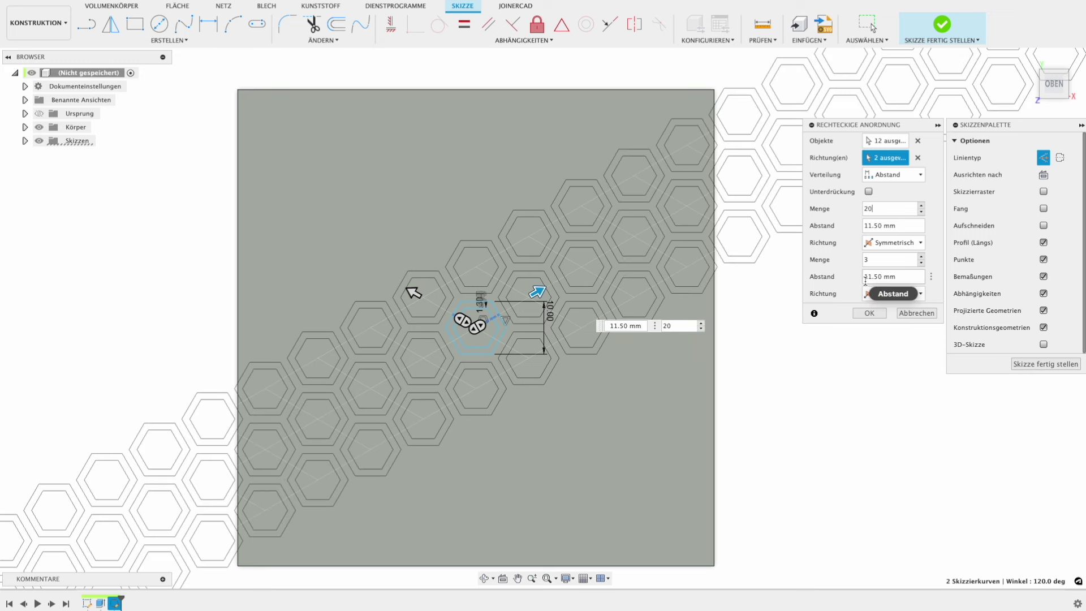
{"action": "scroll", "coordinate": [656, 314], "scroll_direction": "down", "scroll_amount": 2}
{"action": "scroll", "coordinate": [656, 314], "scroll_direction": "down", "scroll_amount": 3}
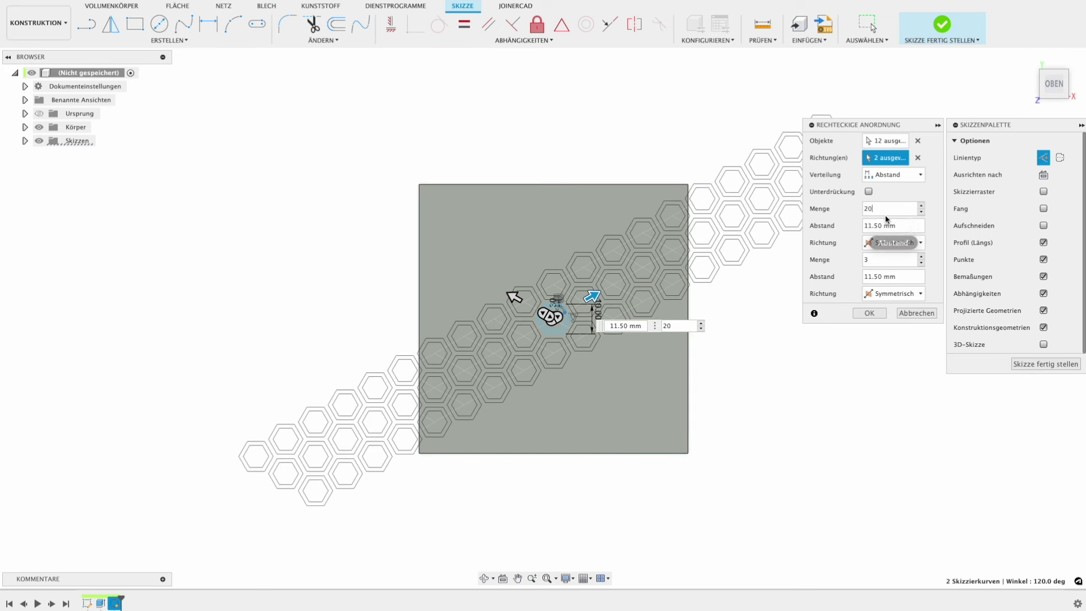
{"action": "key", "text": "BackSpace"}
{"action": "type", "text": "15"}
{"action": "key", "text": "Return"}
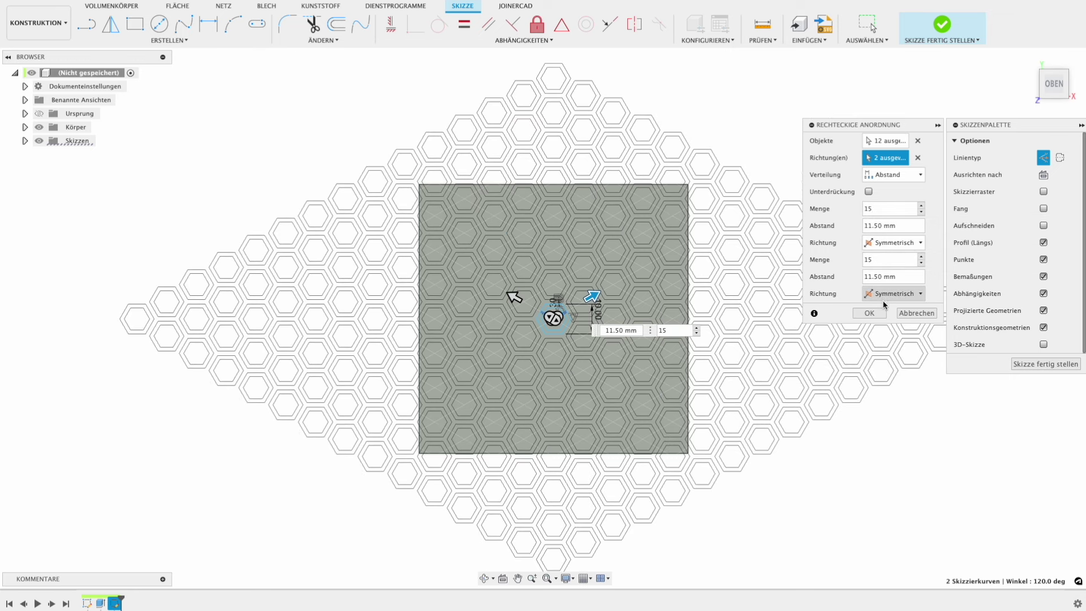
{"action": "left_click", "coordinate": [869, 313]}
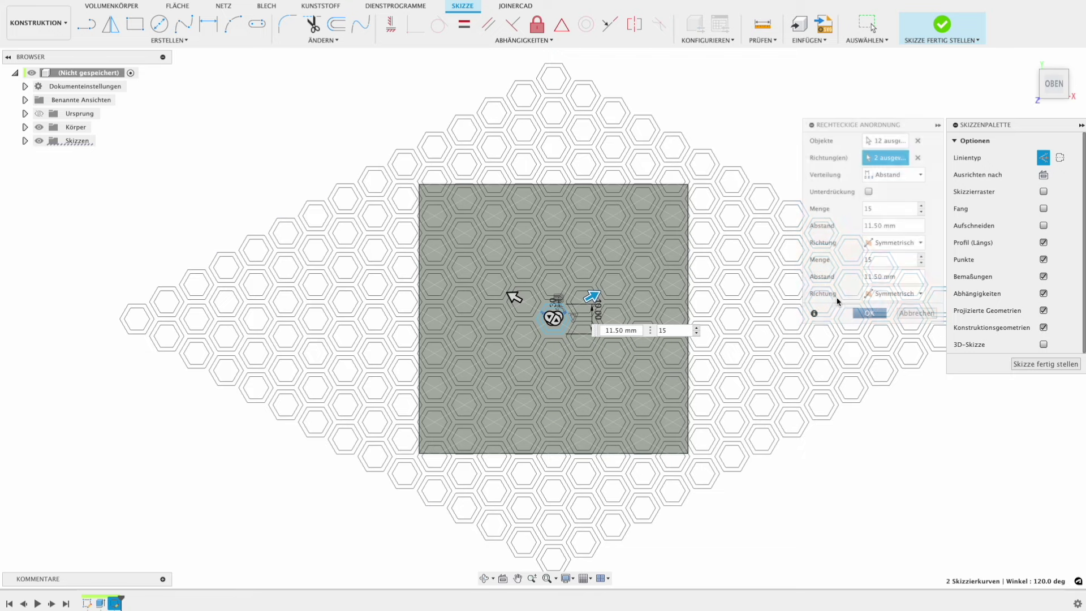
Extrude the web between the hexagon cells into a honeycomb plate and view it in perspective.
{"action": "scroll", "coordinate": [584, 178], "scroll_direction": "up", "scroll_amount": 3}
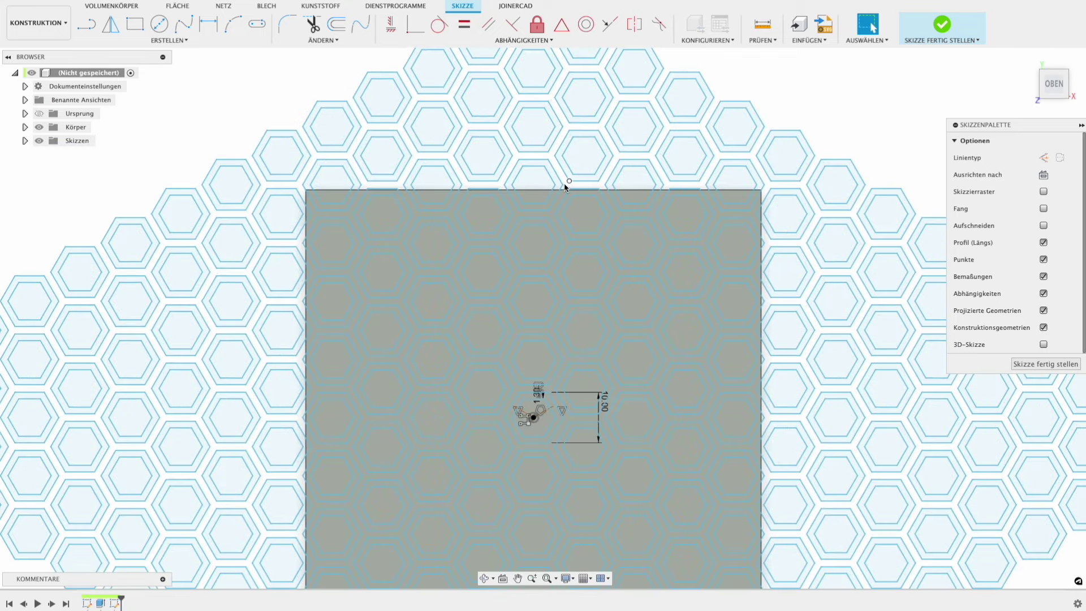
{"action": "scroll", "coordinate": [565, 182], "scroll_direction": "up", "scroll_amount": 2}
{"action": "left_click", "coordinate": [559, 204]}
{"action": "scroll", "coordinate": [558, 204], "scroll_direction": "down", "scroll_amount": 1}
{"action": "scroll", "coordinate": [559, 204], "scroll_direction": "down", "scroll_amount": 1}
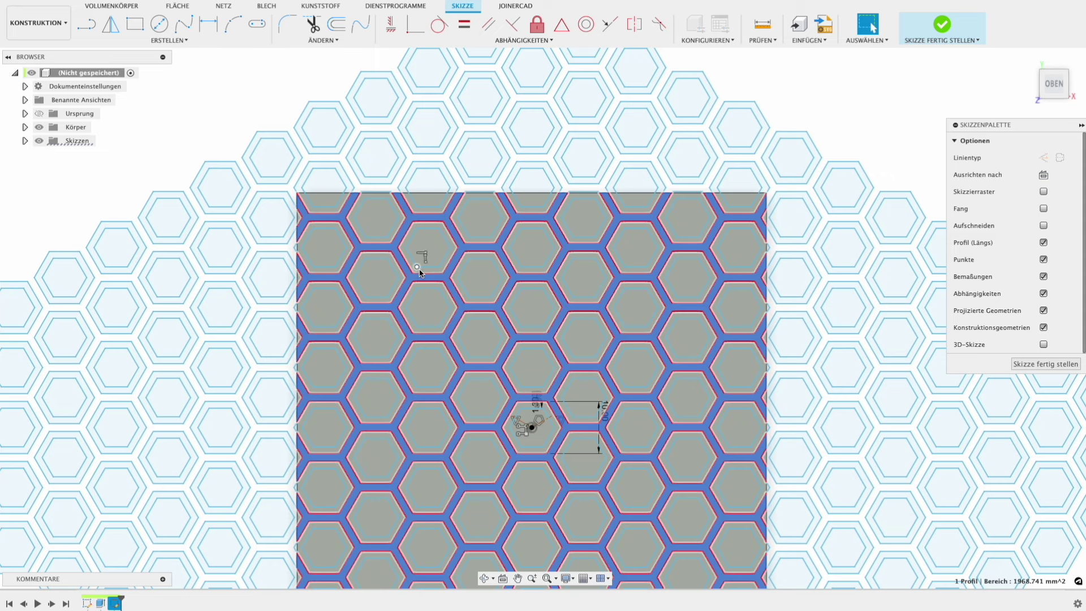
{"action": "key", "text": "e"}
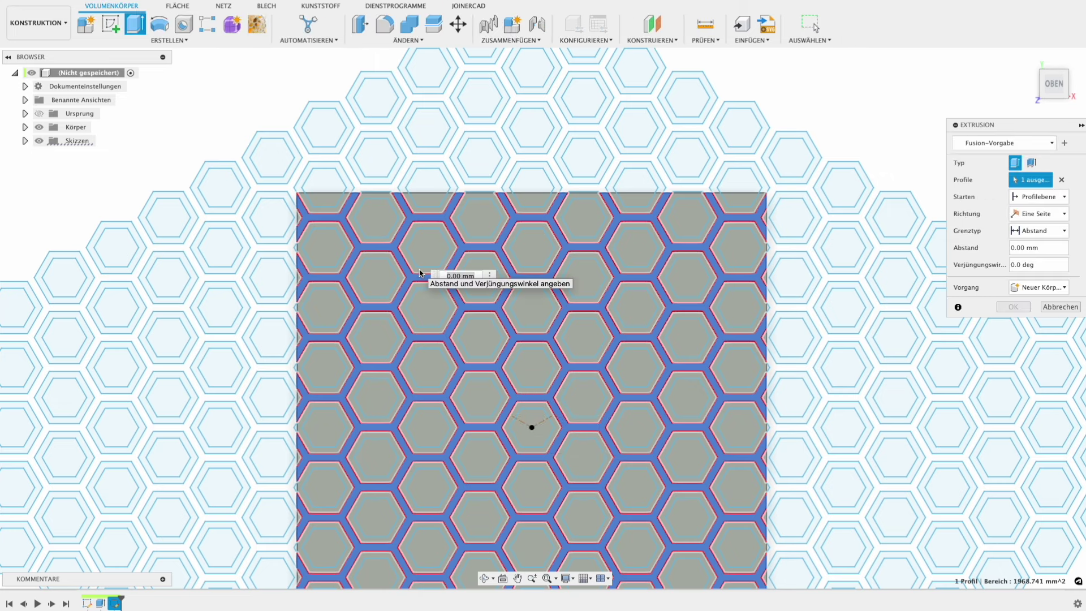
{"action": "key", "text": "Return"}
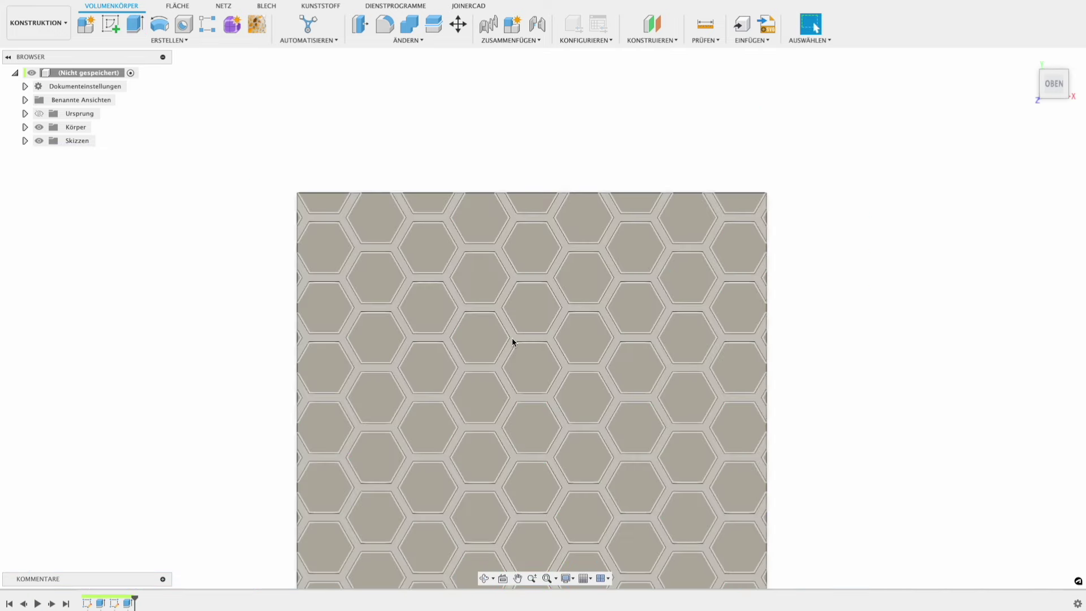
{"action": "mouse_move", "coordinate": [511, 338]}
{"action": "middle_mouse_down", "text": "shift"}
{"action": "mouse_move", "coordinate": [523, 294]}
{"action": "mouse_move", "coordinate": [618, 315]}
{"action": "middle_mouse_up", "text": "shift"}
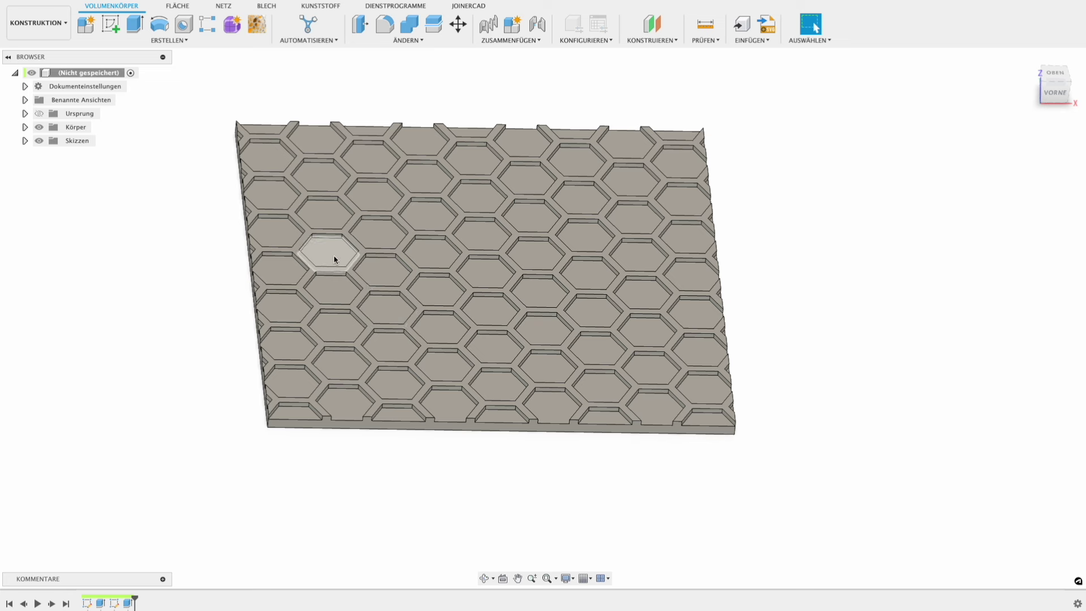
Reopen the second sketch and select the first eight upper-left hexagon cells for an extrusion.
{"action": "left_click", "coordinate": [24, 140]}
{"action": "double_click", "coordinate": [62, 168]}
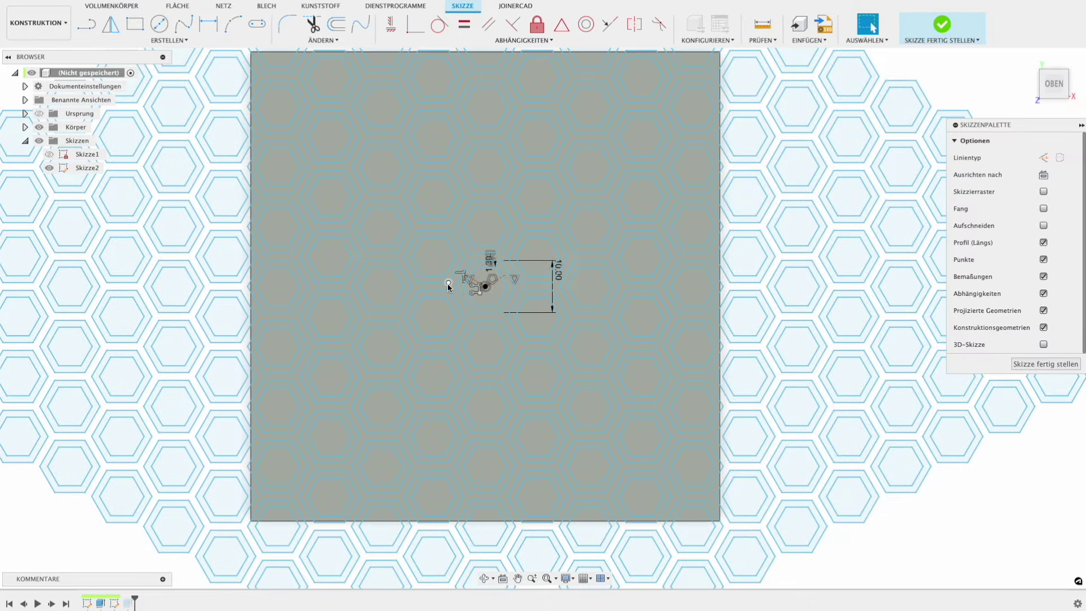
{"action": "key", "text": "e"}
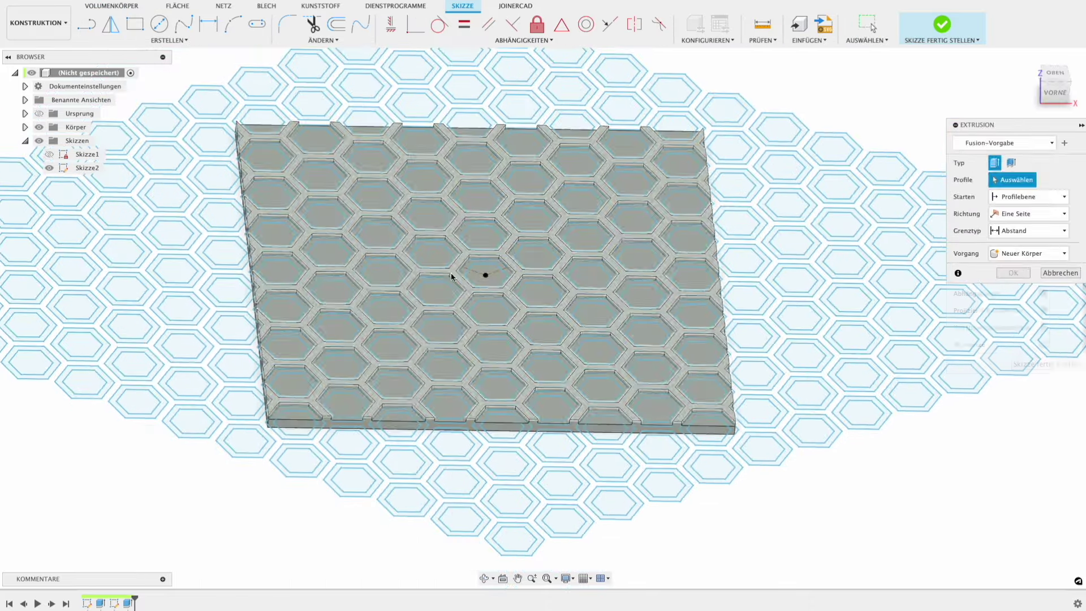
{"action": "left_click", "coordinate": [437, 293]}
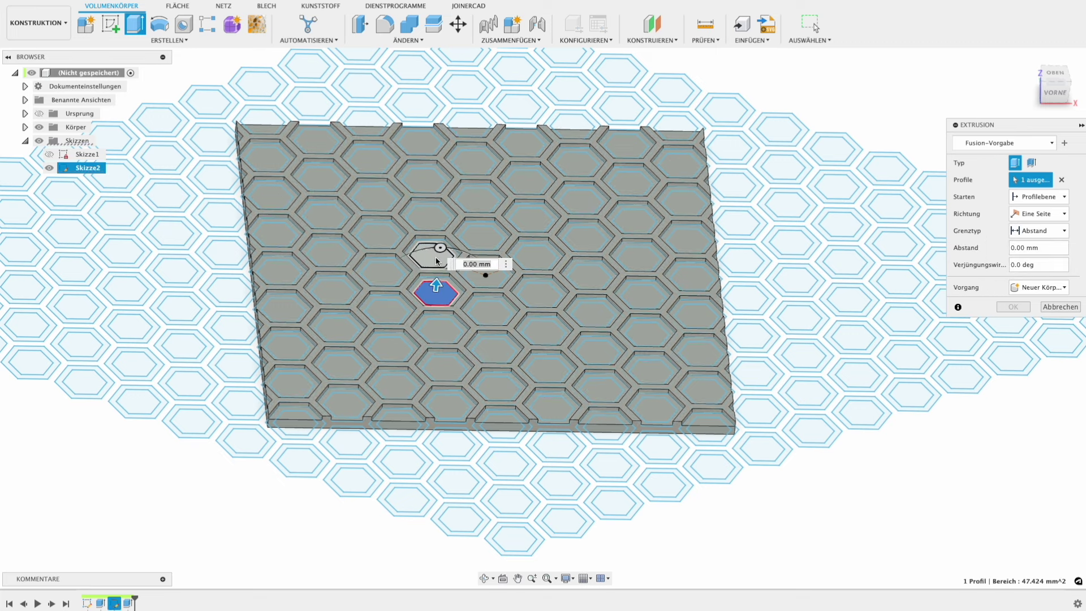
{"action": "left_click", "coordinate": [435, 255]}
{"action": "left_click", "coordinate": [427, 218]}
{"action": "left_click", "coordinate": [424, 181]}
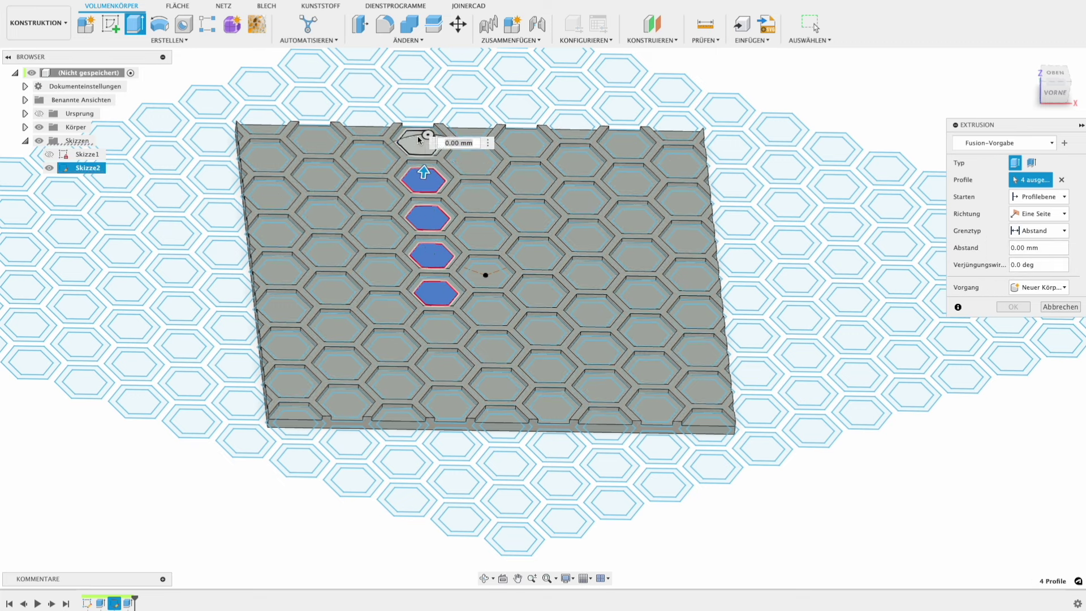
{"action": "left_click", "coordinate": [418, 141]}
{"action": "left_click", "coordinate": [369, 160]}
{"action": "left_click", "coordinate": [317, 142]}
{"action": "left_click", "coordinate": [320, 179]}
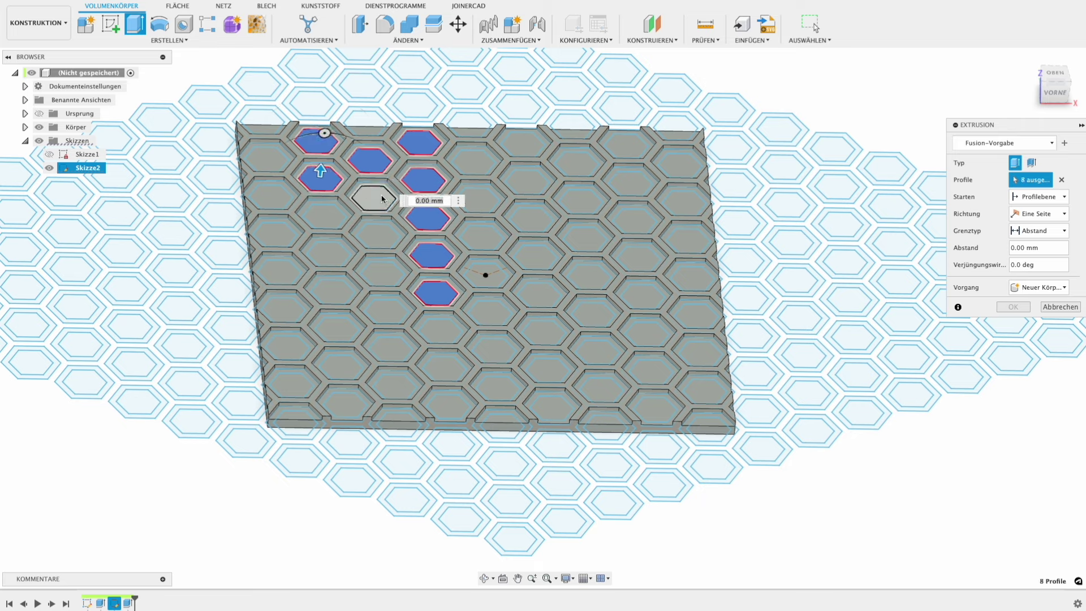
Add 13 more hexagon cells, including the left column, then cancel the extrusion.
{"action": "left_click", "coordinate": [373, 198]}
{"action": "left_click", "coordinate": [378, 236]}
{"action": "left_click", "coordinate": [324, 217]}
{"action": "left_click", "coordinate": [329, 255]}
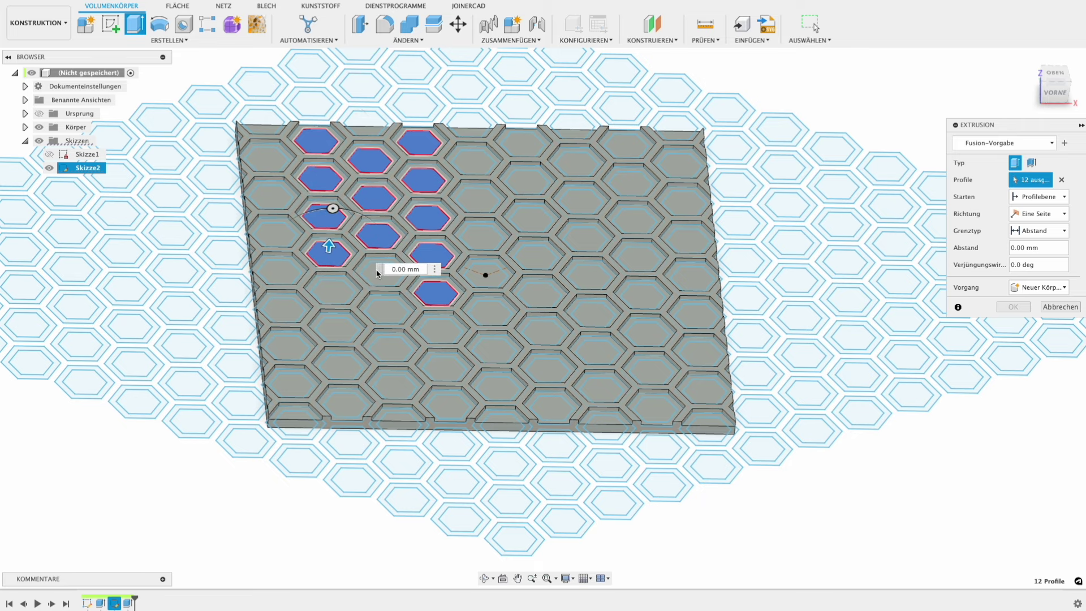
{"action": "left_click", "coordinate": [385, 310]}
{"action": "left_click", "coordinate": [382, 274]}
{"action": "left_click", "coordinate": [333, 292]}
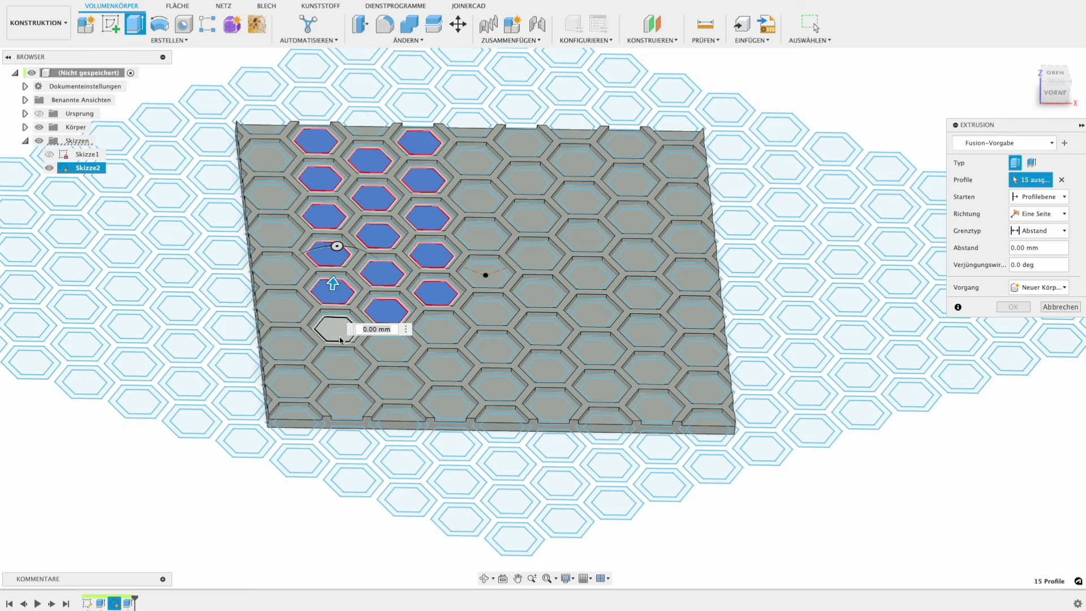
{"action": "left_click", "coordinate": [334, 329]}
{"action": "left_click", "coordinate": [283, 310]}
{"action": "left_click", "coordinate": [279, 272]}
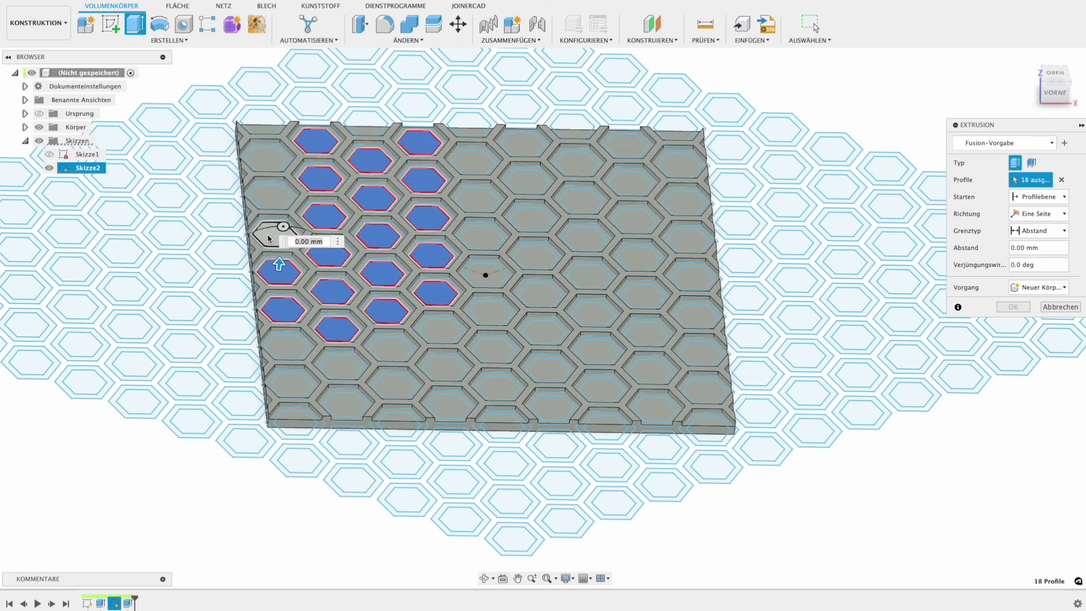
{"action": "left_click", "coordinate": [275, 233]}
{"action": "left_click", "coordinate": [275, 206]}
{"action": "left_click", "coordinate": [268, 164]}
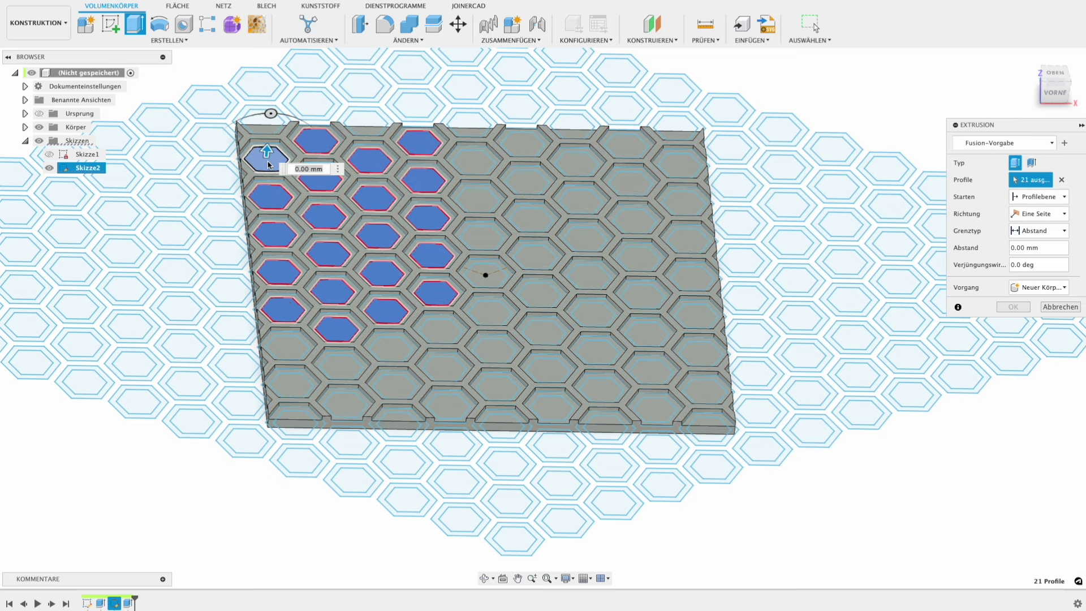
{"action": "key", "text": "Escape"}
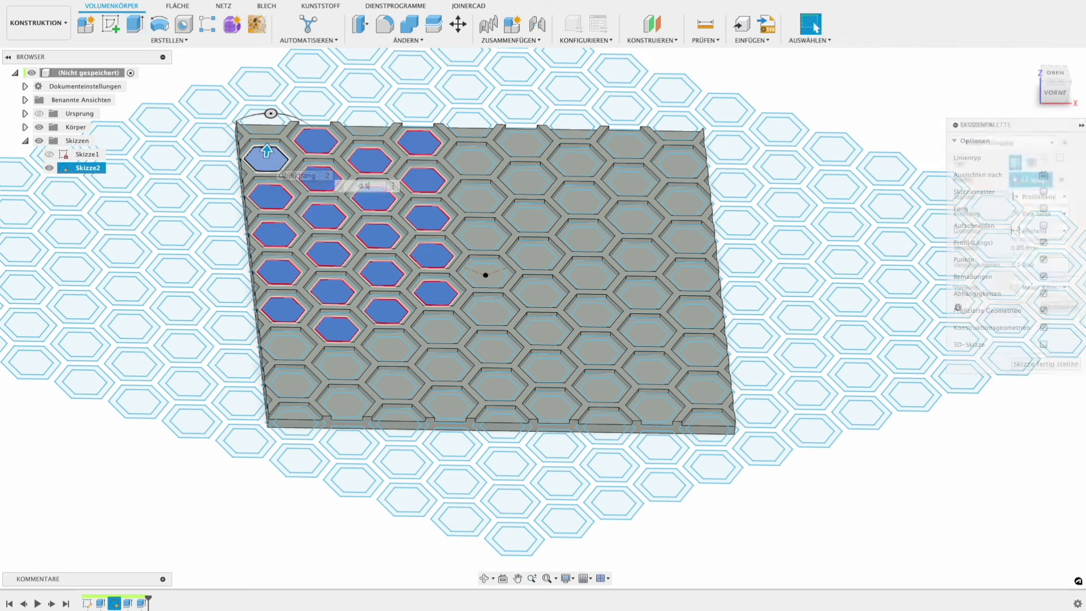
Hide the hexagon sketch, view from the top, and select the first upper-left hexagon faces for a fillet.
{"action": "left_click", "coordinate": [49, 168]}
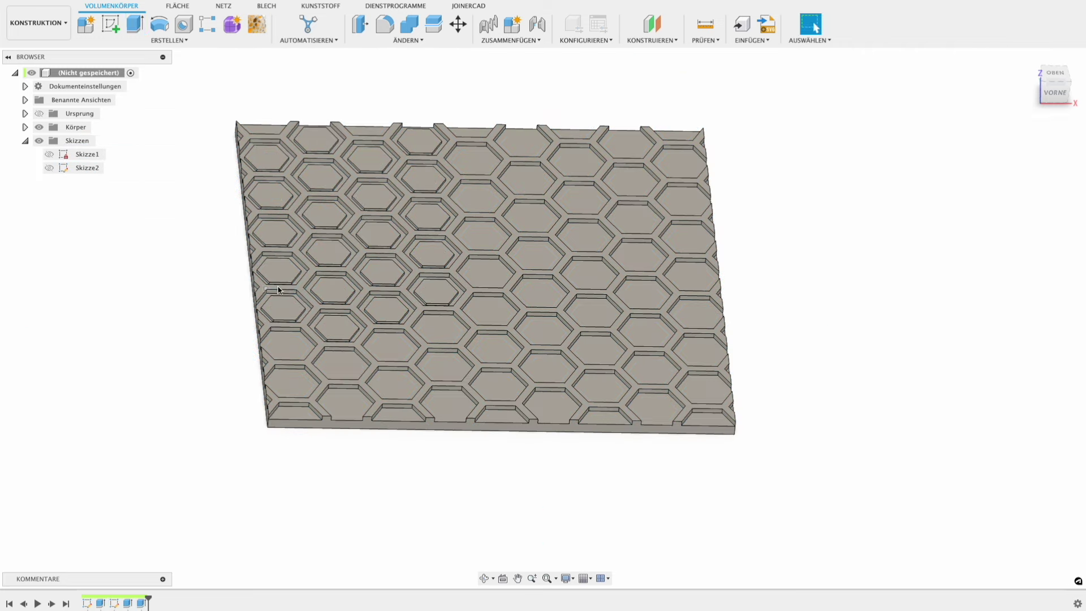
{"action": "left_click", "coordinate": [1054, 77]}
{"action": "key", "text": "f"}
{"action": "left_click", "coordinate": [334, 100]}
{"action": "left_click", "coordinate": [281, 109]}
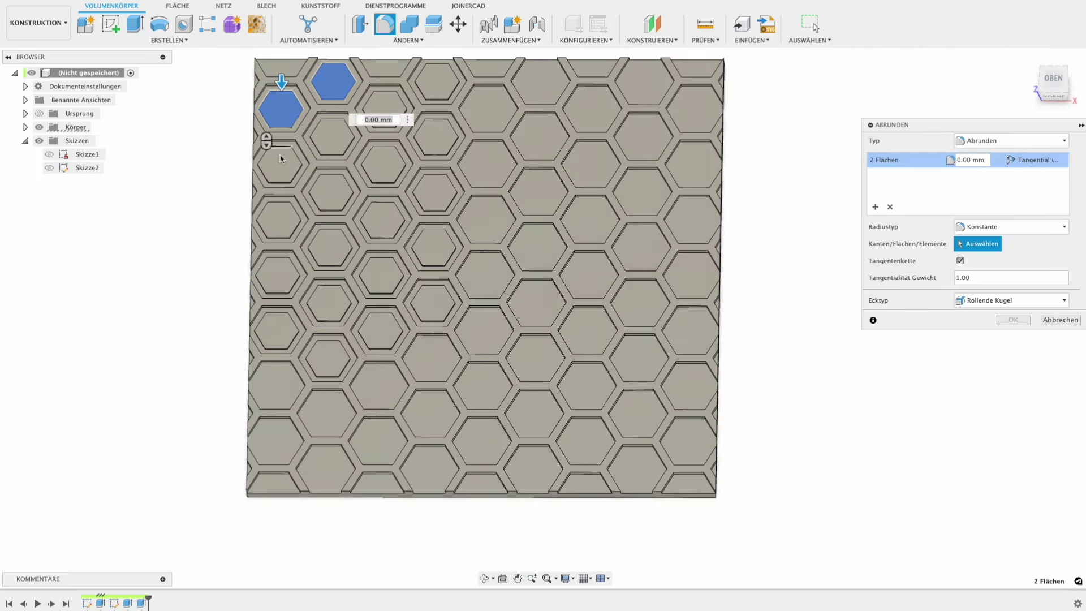
{"action": "left_click", "coordinate": [280, 164]}
{"action": "left_click", "coordinate": [332, 136]}
{"action": "left_click", "coordinate": [385, 109]}
{"action": "left_click", "coordinate": [439, 84]}
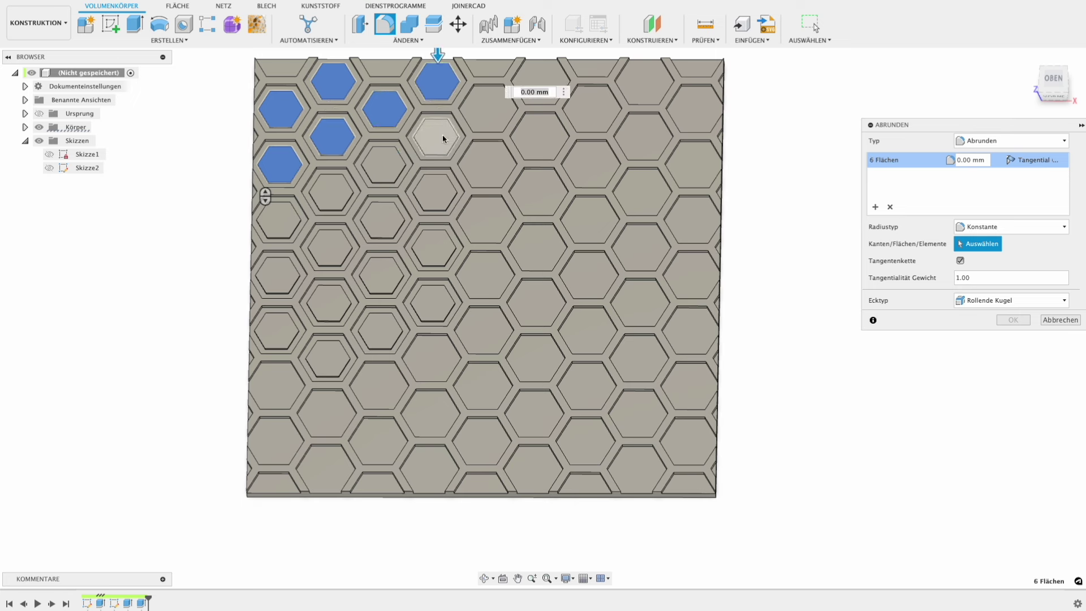
{"action": "left_click", "coordinate": [436, 138]}
{"action": "left_click", "coordinate": [382, 163]}
{"action": "left_click", "coordinate": [331, 192]}
{"action": "left_click", "coordinate": [279, 220]}
{"action": "left_click", "coordinate": [284, 269]}
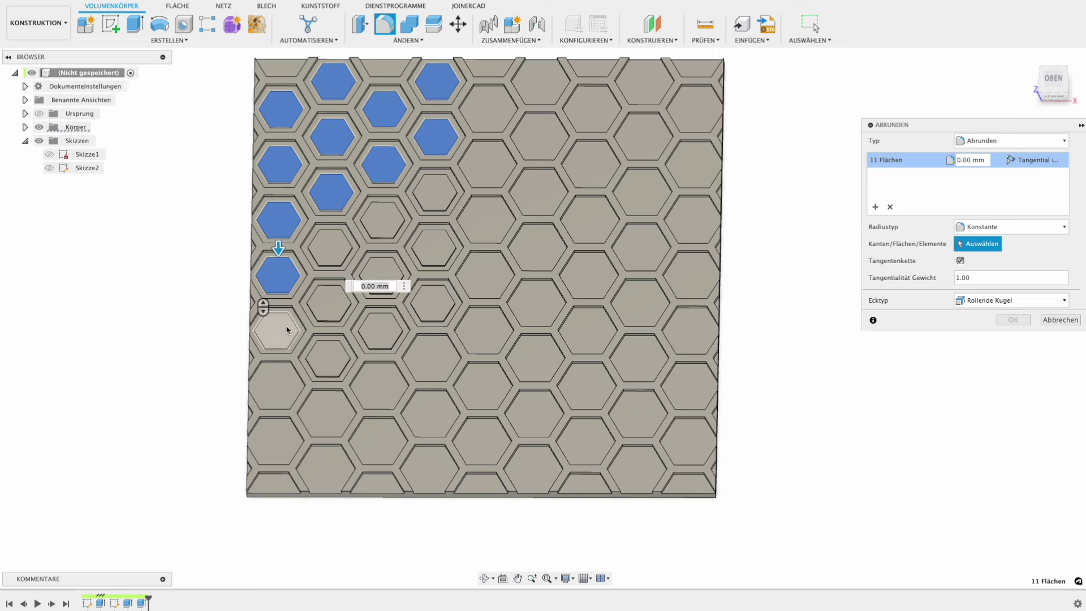
Add the remaining upper-left hexagon faces, drop a stray edge, and apply a fillet of radius 1.
{"action": "left_click", "coordinate": [276, 327]}
{"action": "left_click", "coordinate": [327, 301]}
{"action": "left_click", "coordinate": [330, 379]}
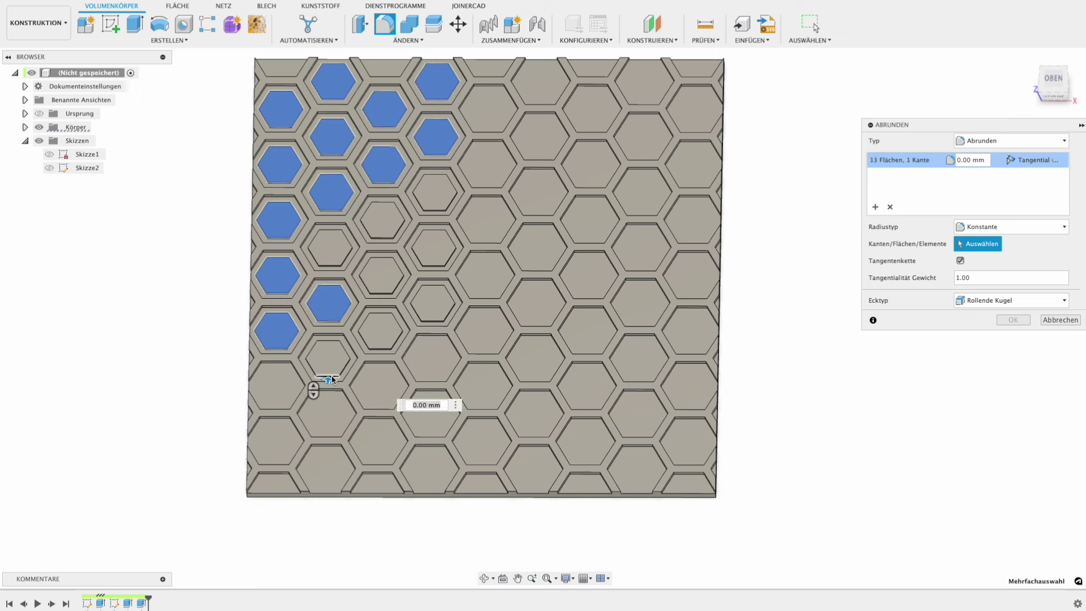
{"action": "left_click", "coordinate": [330, 378]}
{"action": "left_click", "coordinate": [328, 358]}
{"action": "left_click", "coordinate": [380, 330]}
{"action": "left_click", "coordinate": [382, 275]}
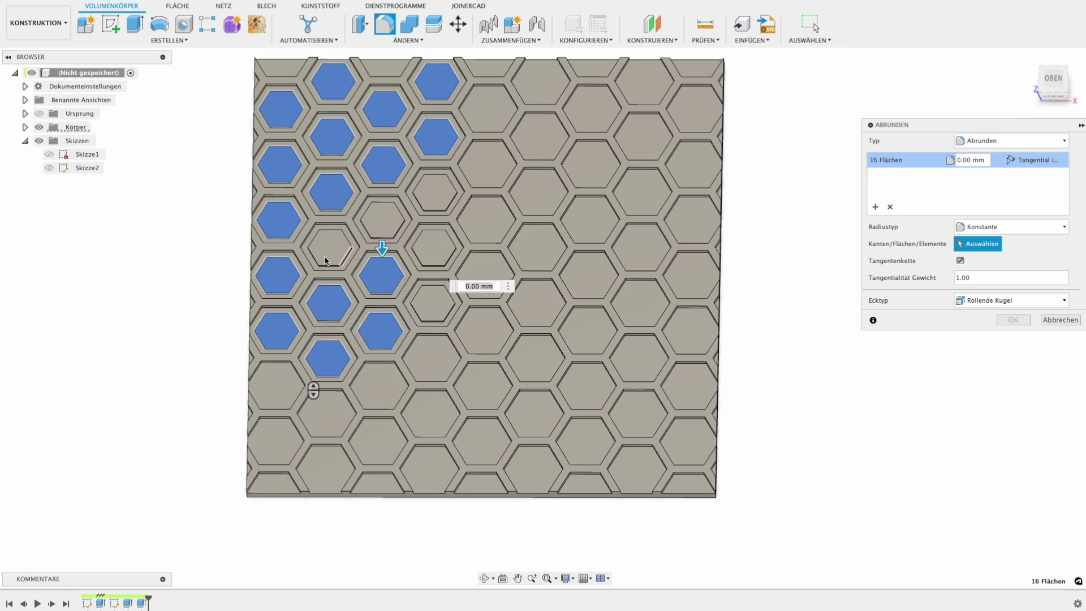
{"action": "left_click", "coordinate": [321, 253]}
{"action": "left_click", "coordinate": [383, 219]}
{"action": "left_click", "coordinate": [436, 193]}
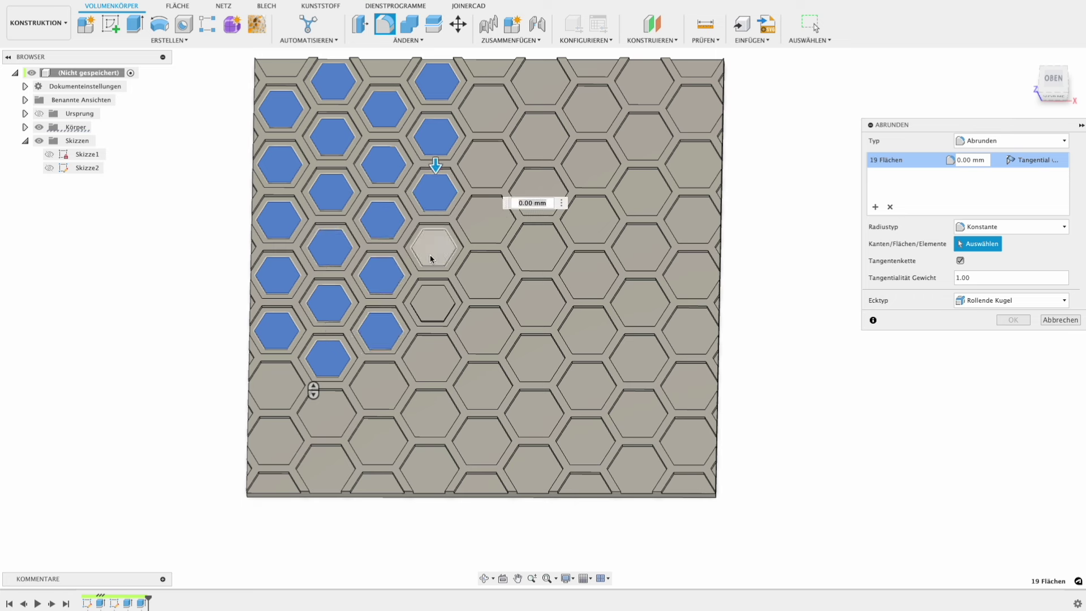
{"action": "left_click", "coordinate": [433, 247]}
{"action": "left_click", "coordinate": [431, 302]}
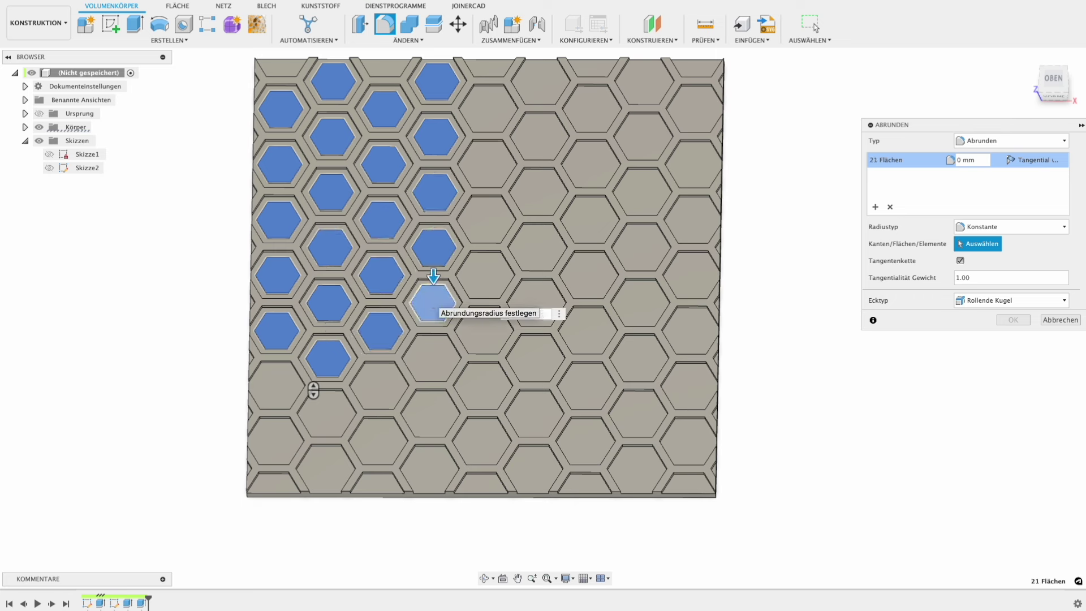
{"action": "type", "text": "1"}
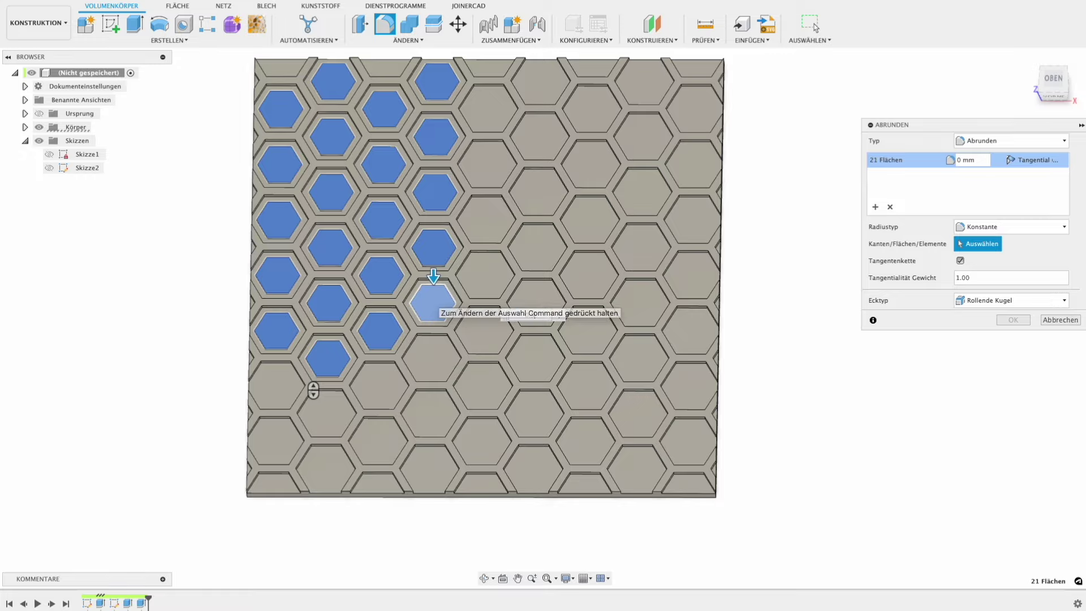
{"action": "key", "text": "Return"}
{"action": "mouse_move", "coordinate": [559, 264]}
{"action": "middle_mouse_down", "text": "shift"}
{"action": "mouse_move", "coordinate": [479, 321]}
{"action": "mouse_move", "coordinate": [388, 276]}
{"action": "middle_mouse_up", "text": "shift"}
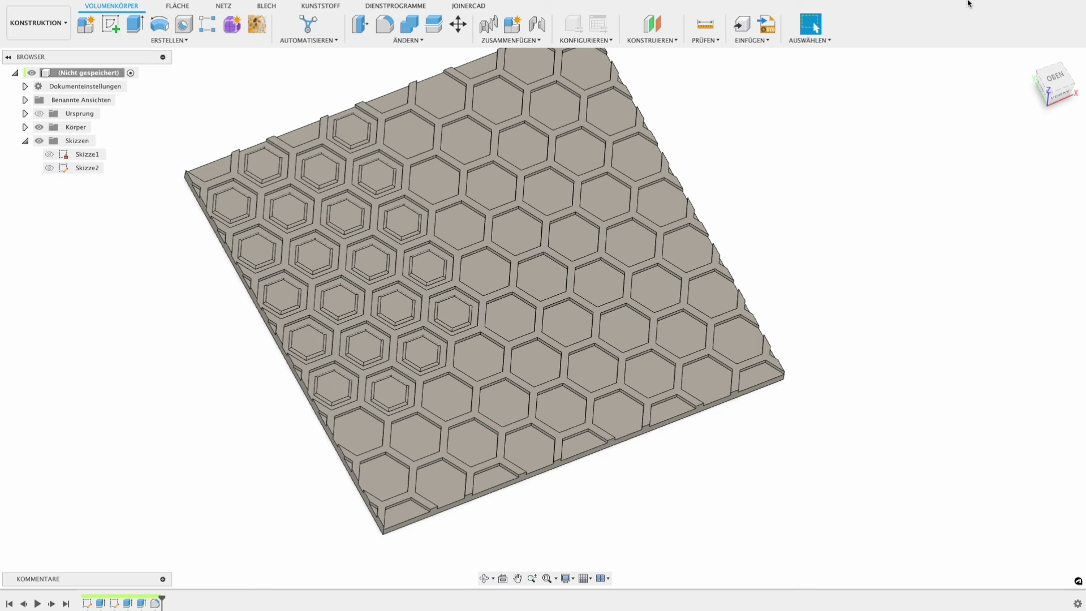
Create a new design with a thin box on the XY plane, about 145.883 × 76.022 mm and 5 mm high.
{"action": "left_click", "coordinate": [970, 3]}
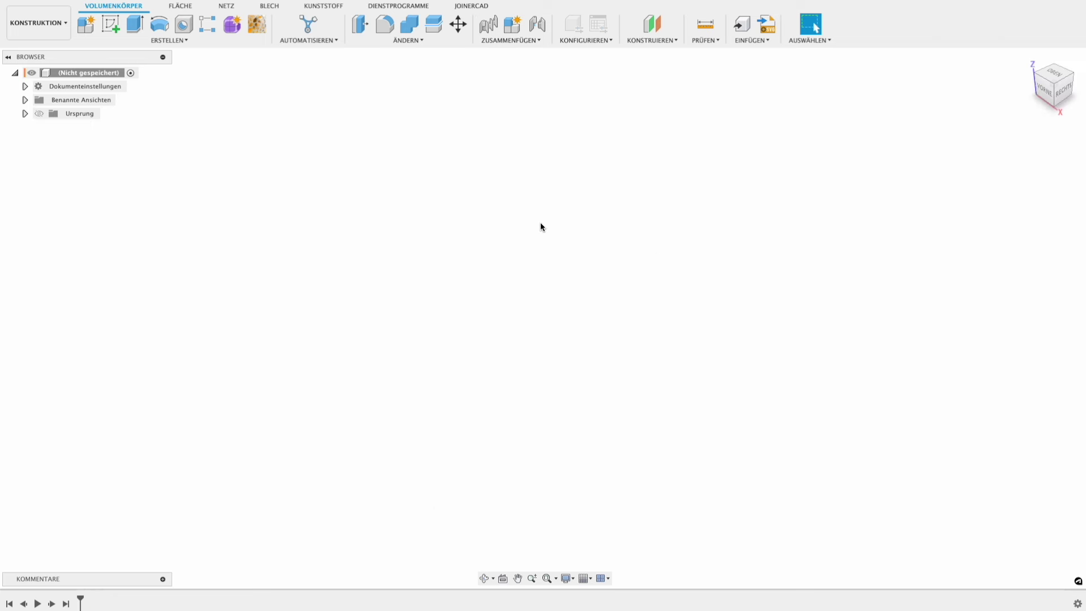
{"action": "left_click", "coordinate": [173, 41]}
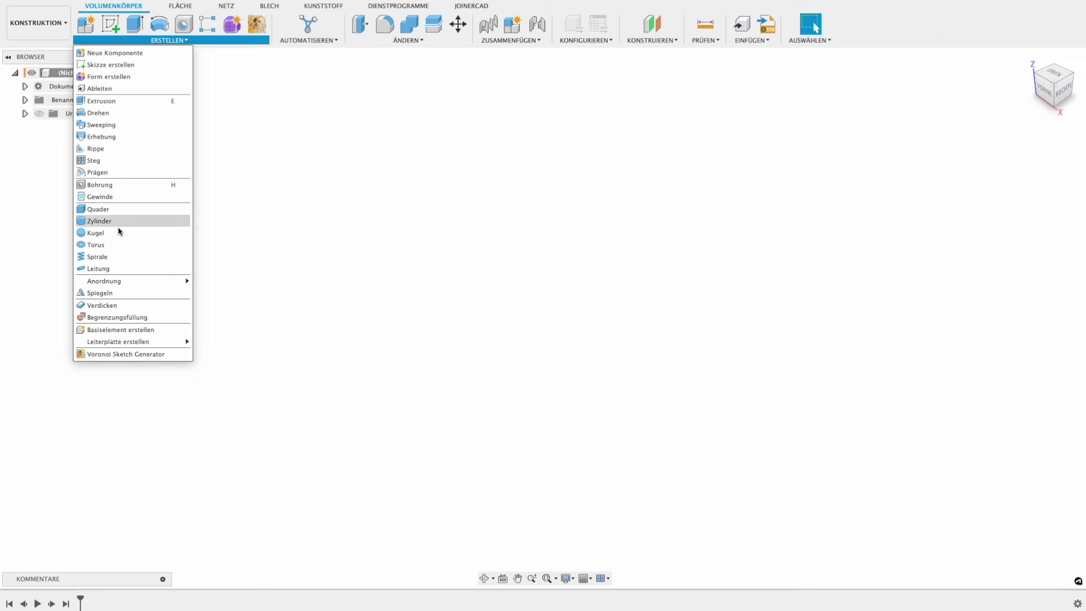
{"action": "left_click", "coordinate": [107, 213]}
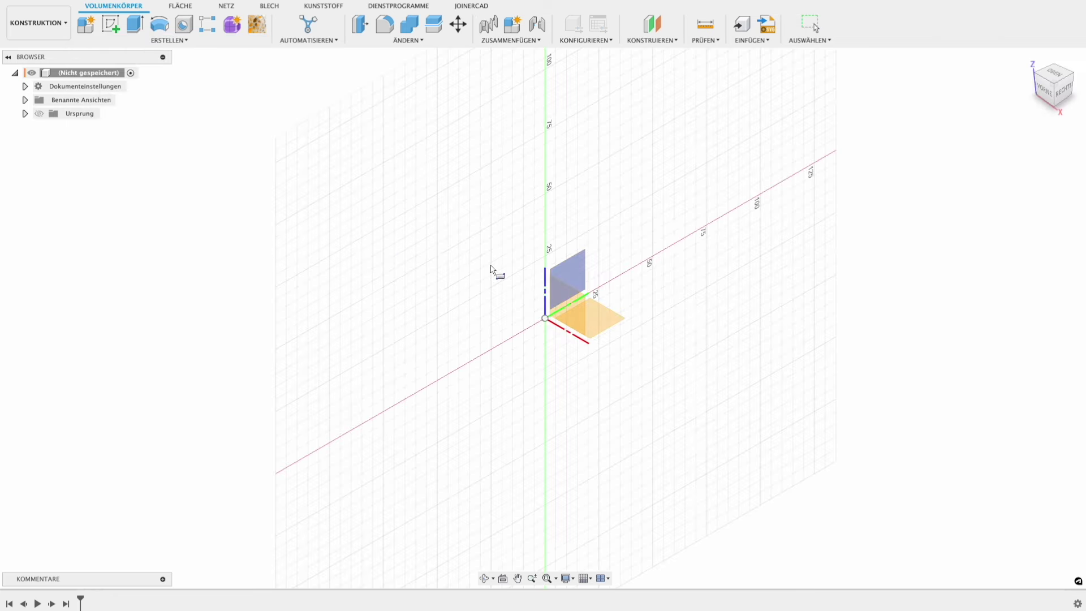
{"action": "left_click", "coordinate": [164, 41]}
{"action": "left_click", "coordinate": [604, 320]}
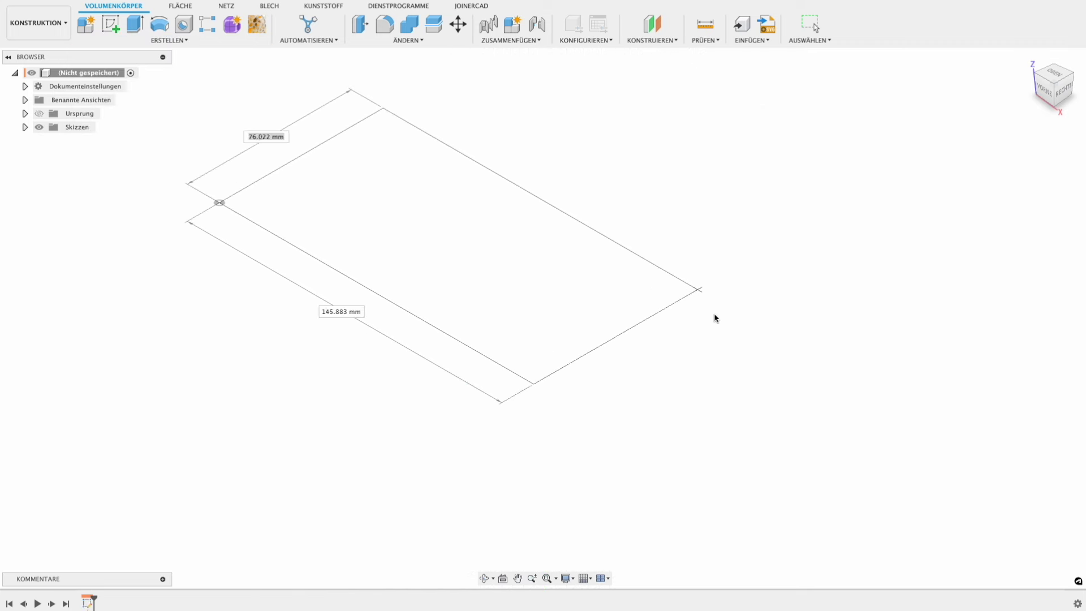
{"action": "left_click", "coordinate": [999, 327]}
{"action": "key", "text": "Return"}
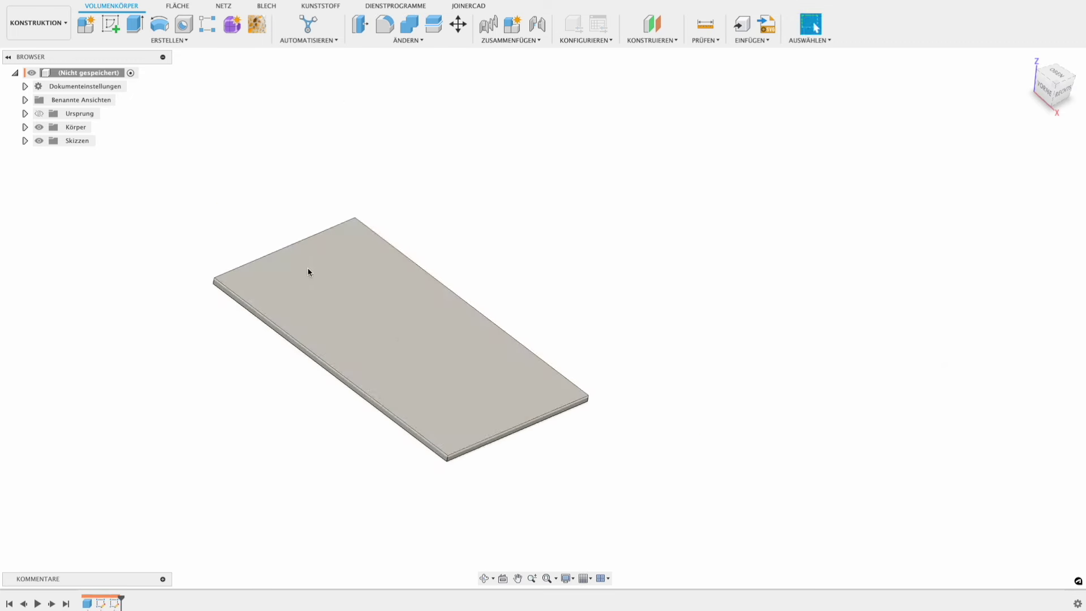
{"action": "left_click", "coordinate": [110, 17]}
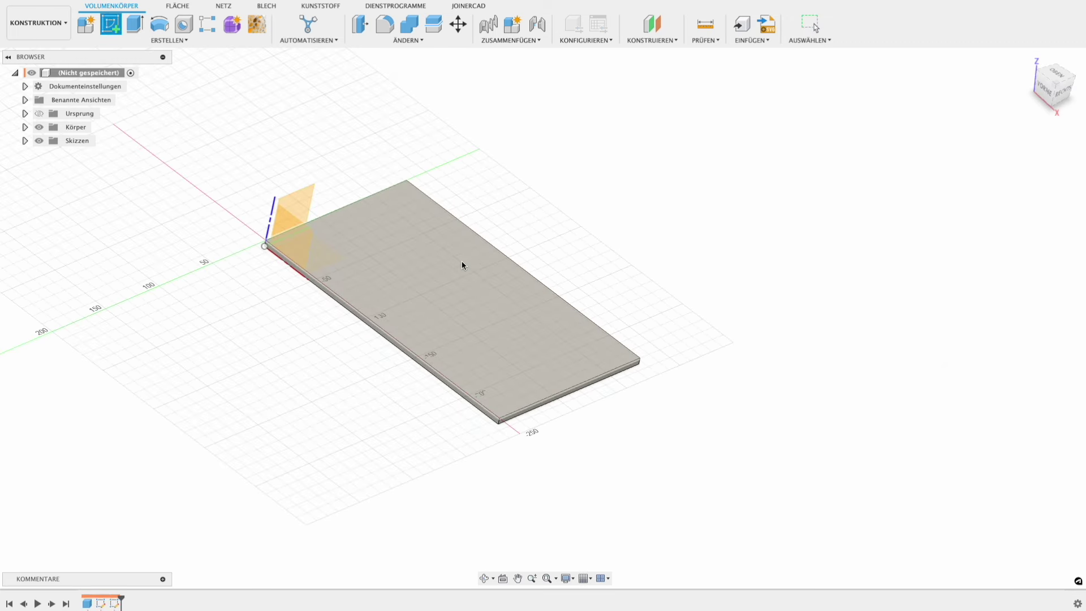
Insert wooden_board.svg on the board's top face, rotated 90° and scaled down to fit.
{"action": "left_click", "coordinate": [464, 266]}
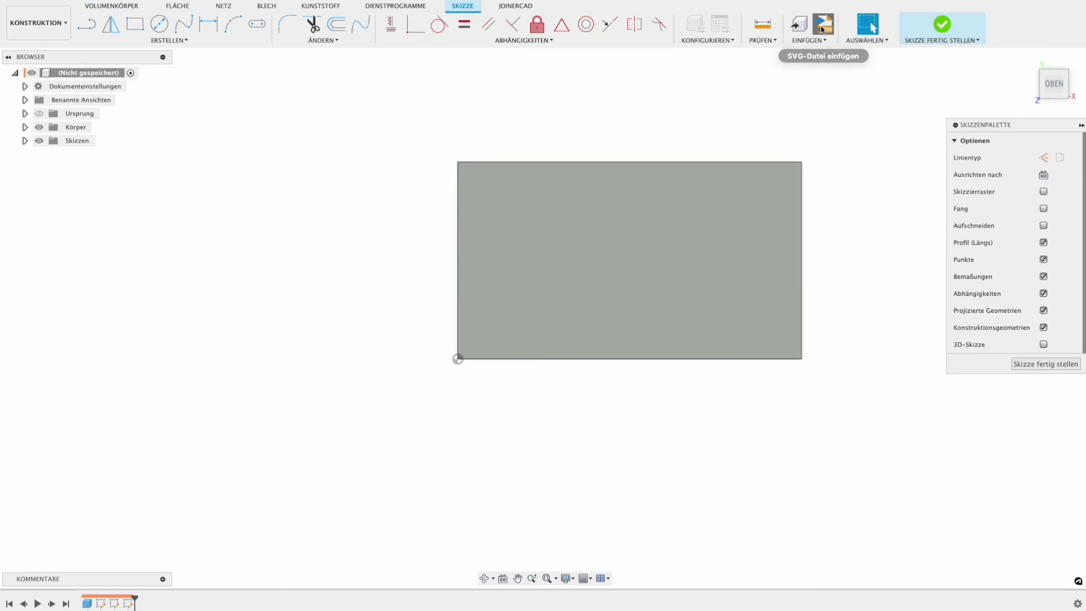
{"action": "left_click", "coordinate": [823, 23]}
{"action": "left_click", "coordinate": [376, 416]}
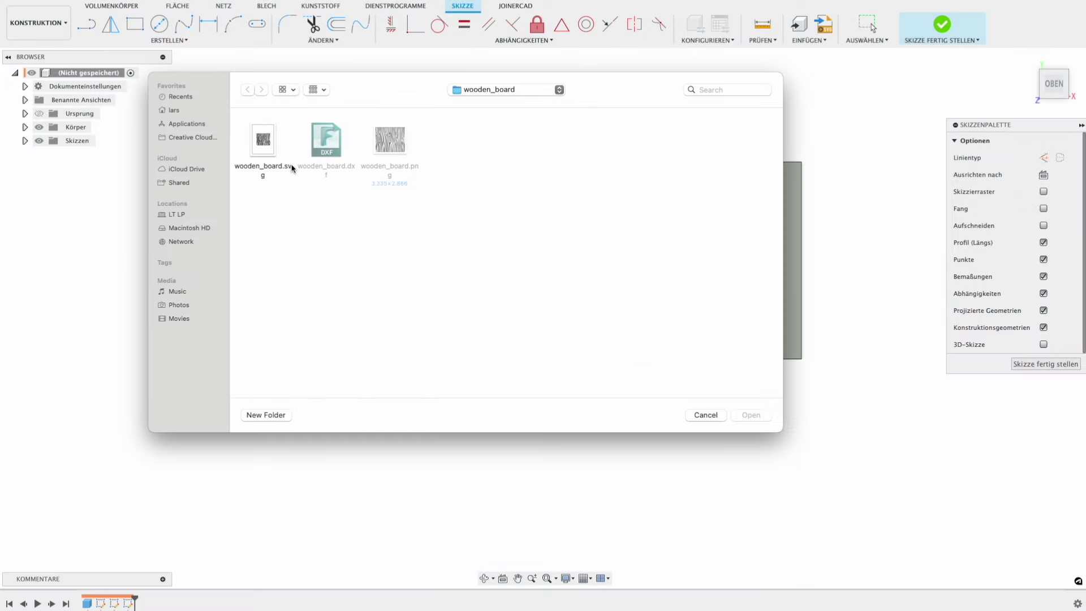
{"action": "double_click", "coordinate": [272, 141]}
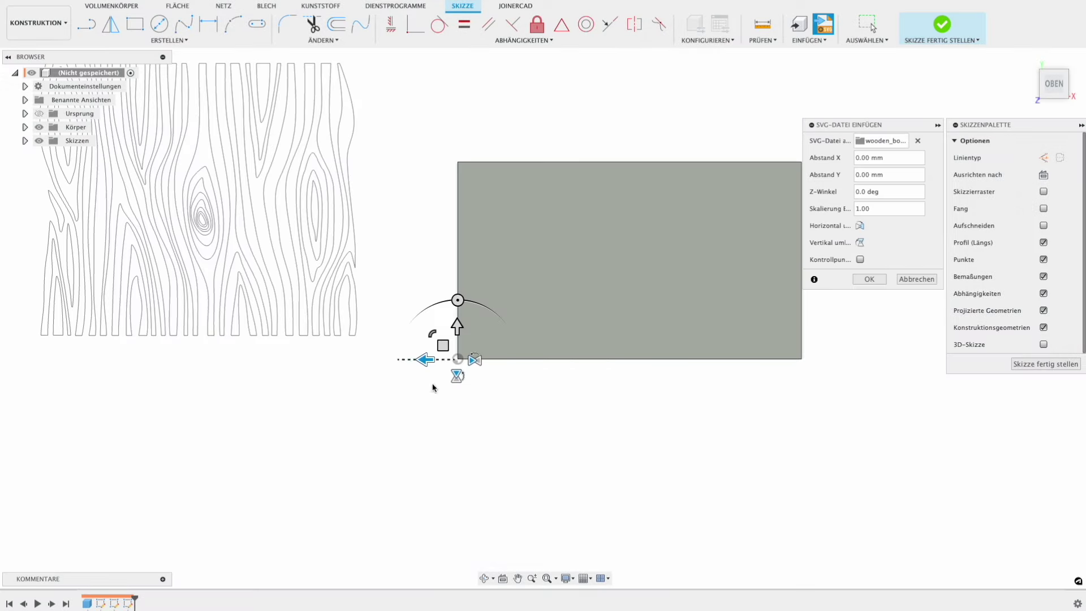
{"action": "mouse_move", "coordinate": [458, 300]}
{"action": "left_mouse_down"}
{"action": "mouse_move", "coordinate": [516, 359]}
{"action": "mouse_move", "coordinate": [445, 417]}
{"action": "left_mouse_up"}
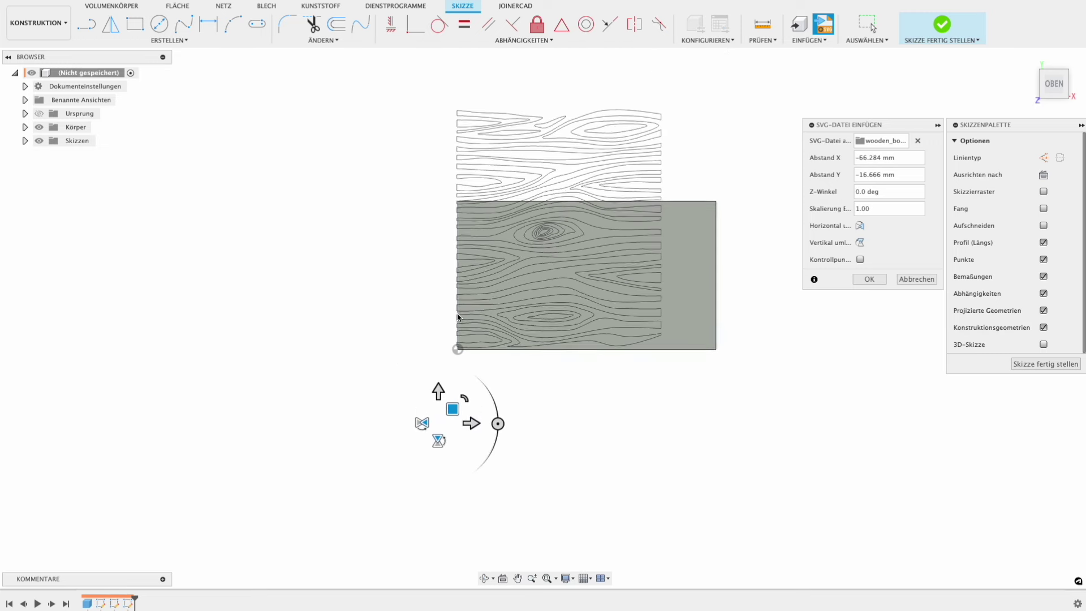
{"action": "scroll", "coordinate": [459, 317], "scroll_direction": "down", "scroll_amount": 1}
{"action": "mouse_move", "coordinate": [467, 387]}
{"action": "left_mouse_down"}
{"action": "mouse_move", "coordinate": [459, 404]}
{"action": "mouse_move", "coordinate": [465, 385]}
{"action": "left_mouse_up"}
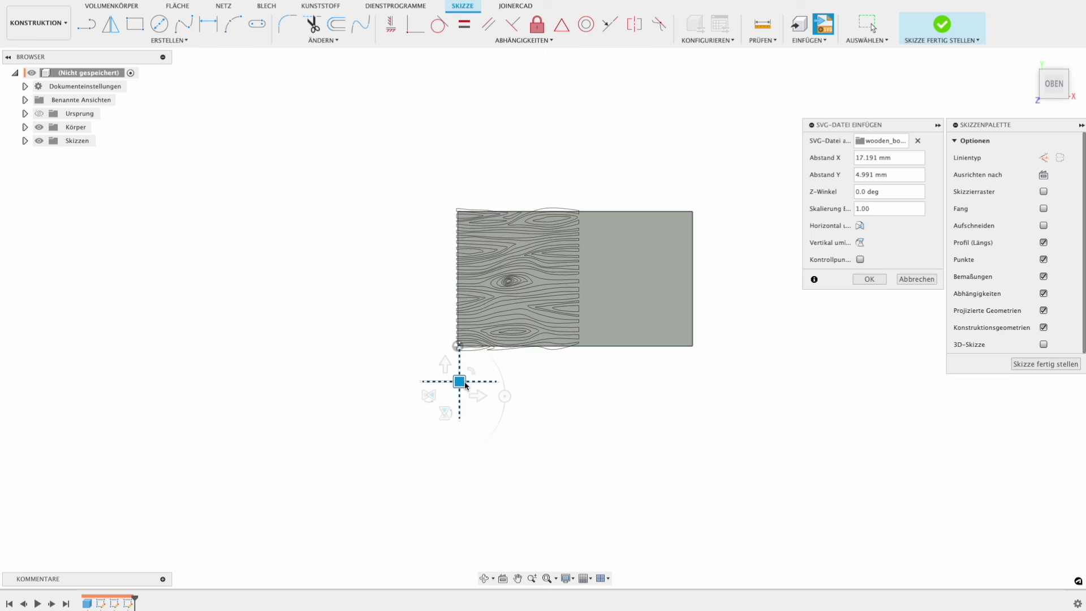
{"action": "left_click", "coordinate": [862, 283]}
{"action": "scroll", "coordinate": [601, 228], "scroll_direction": "up", "scroll_amount": 3}
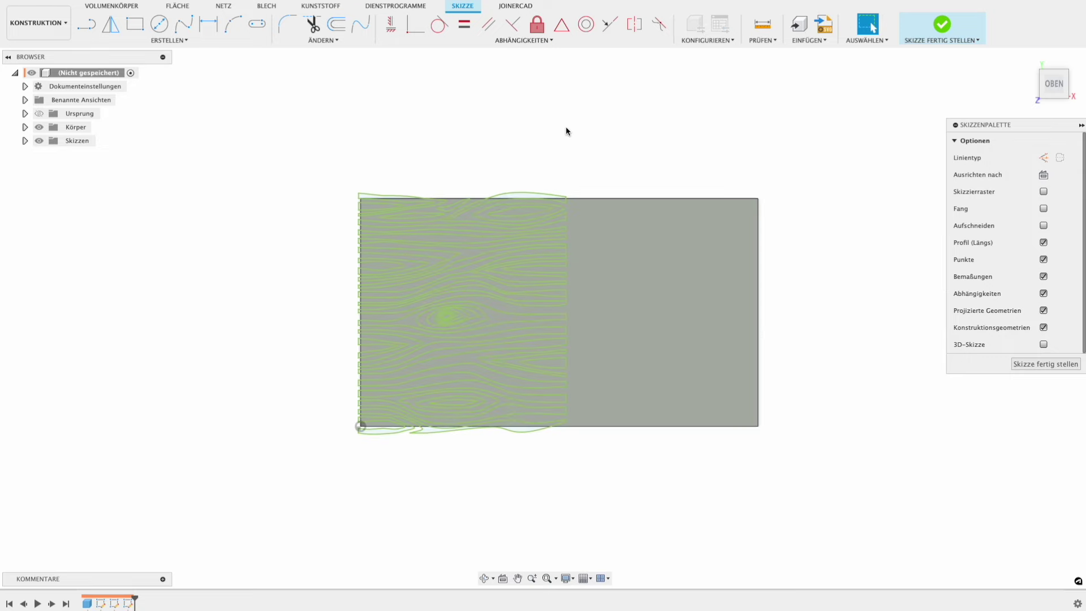
Start an extrusion of the wood-grain sketch with the board background and upper grain gaps selected.
{"action": "key", "text": "e"}
{"action": "scroll", "coordinate": [480, 225], "scroll_direction": "up", "scroll_amount": 3}
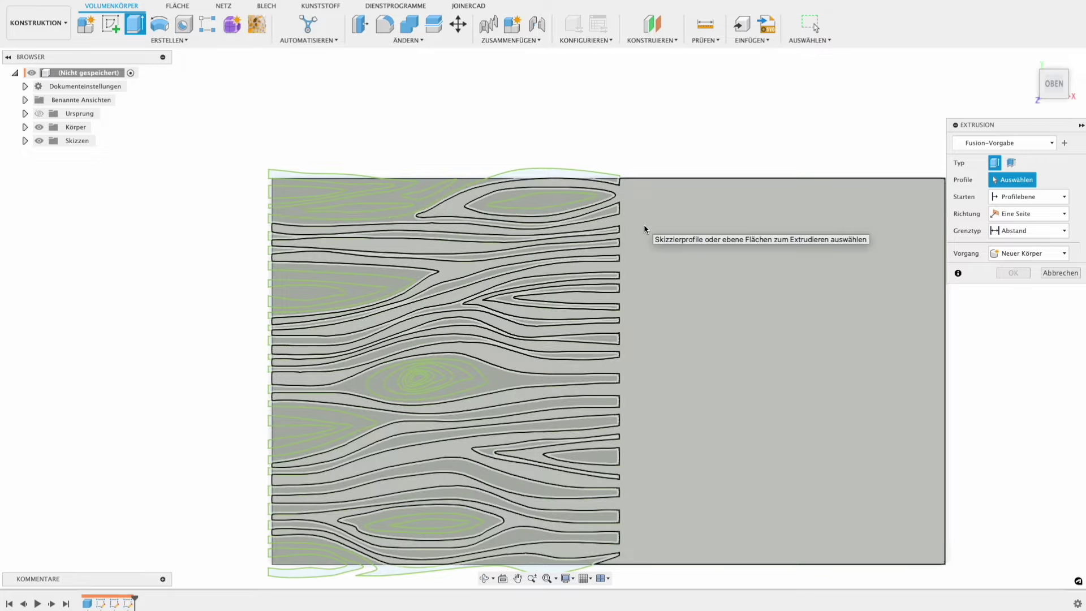
{"action": "left_click", "coordinate": [644, 227]}
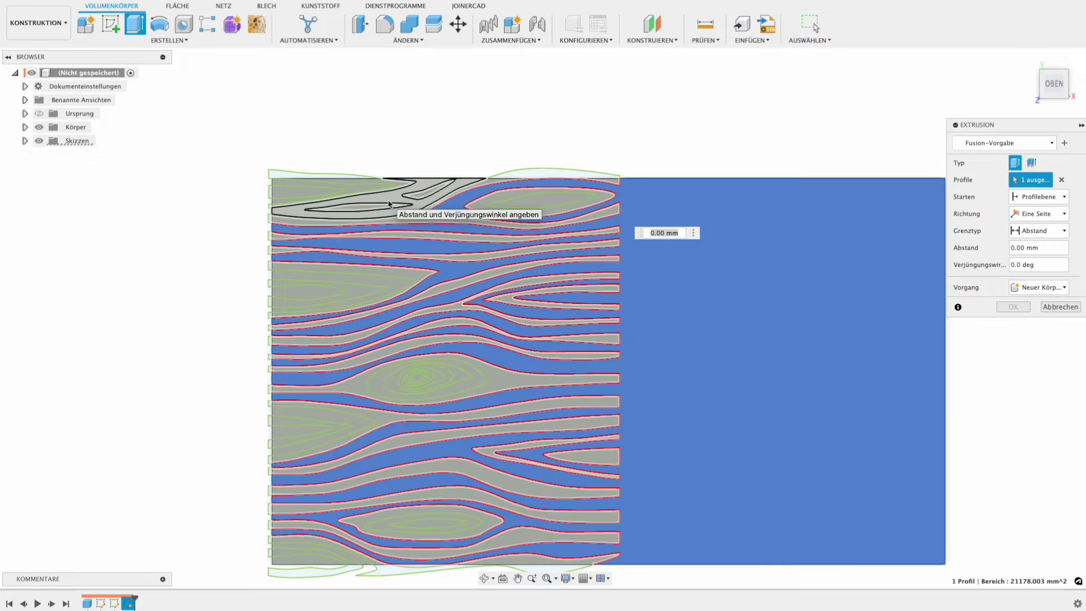
{"action": "left_click", "coordinate": [396, 200]}
{"action": "left_click", "coordinate": [327, 244]}
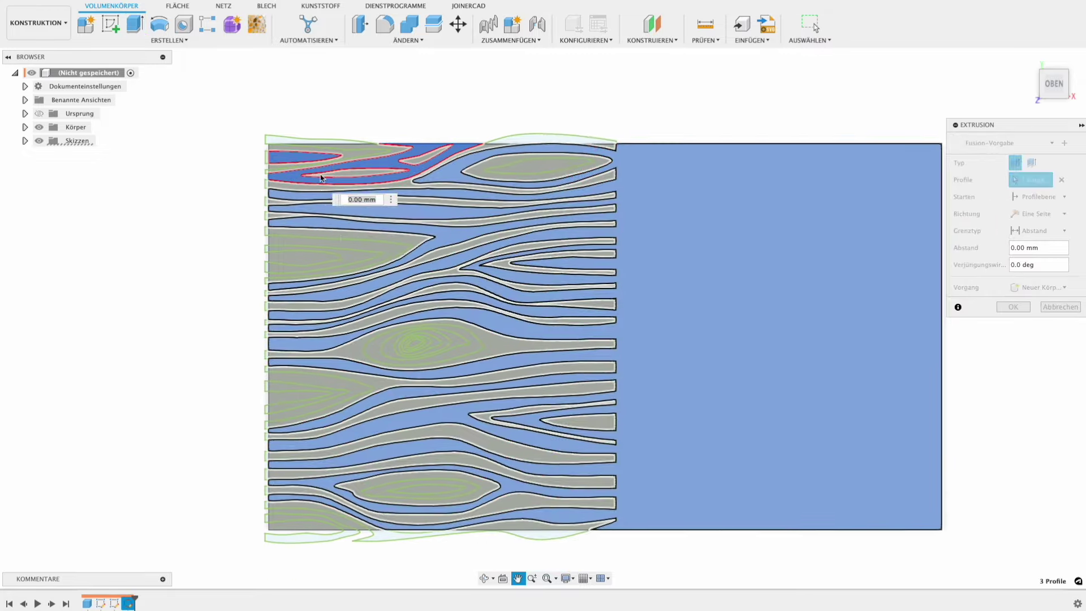
{"action": "middle_click_drag", "start_coordinate": [327, 244], "coordinate": [315, 168]}
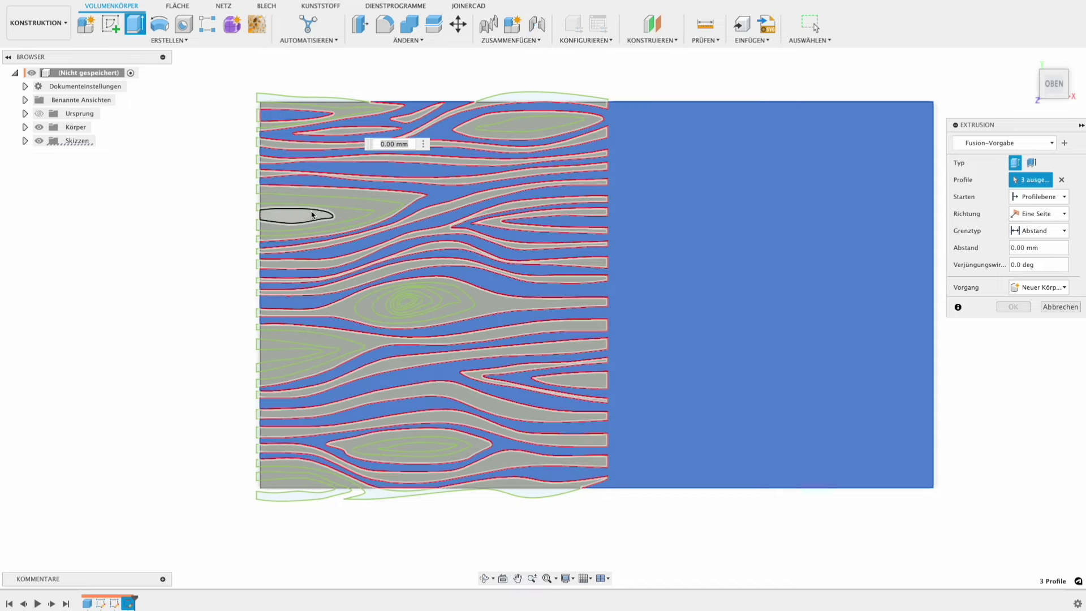
{"action": "left_click", "coordinate": [312, 216]}
{"action": "left_click", "coordinate": [346, 207]}
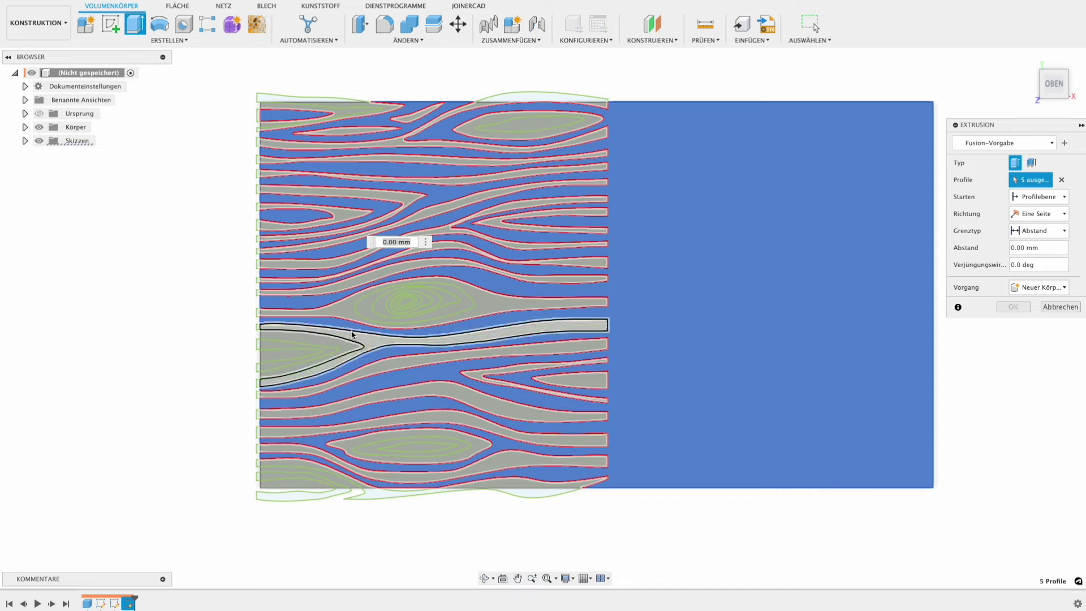
{"action": "scroll", "coordinate": [406, 296], "scroll_direction": "up", "scroll_amount": 3}
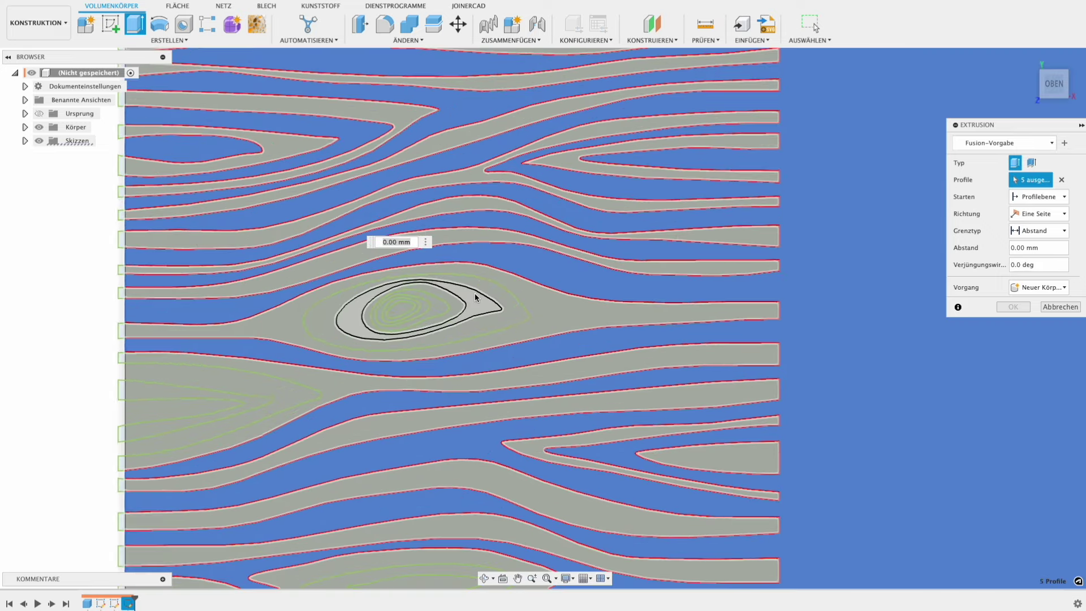
Add the knot rings and inner knot region to the extrusion selection.
{"action": "left_click", "coordinate": [444, 306]}
{"action": "left_click", "coordinate": [405, 311]}
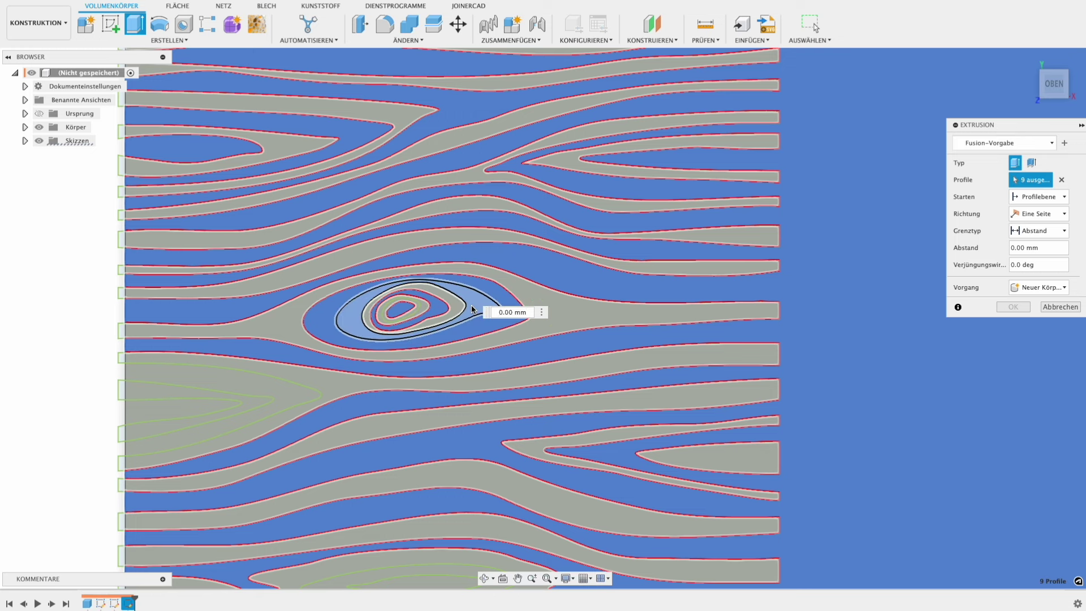
{"action": "left_click", "coordinate": [441, 313]}
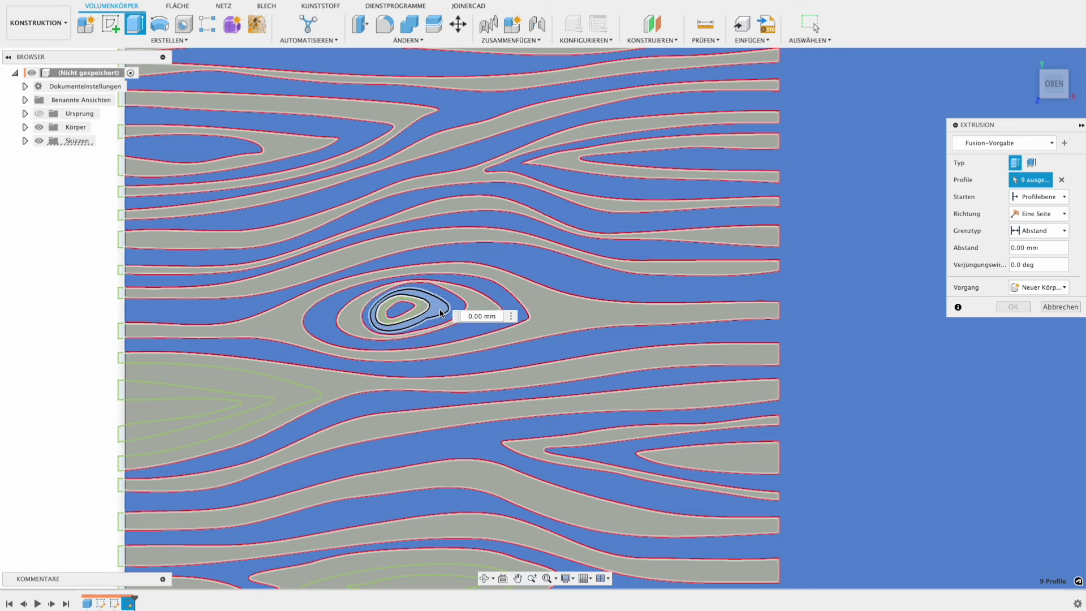
{"action": "left_click", "coordinate": [401, 310]}
{"action": "left_click", "coordinate": [401, 311]}
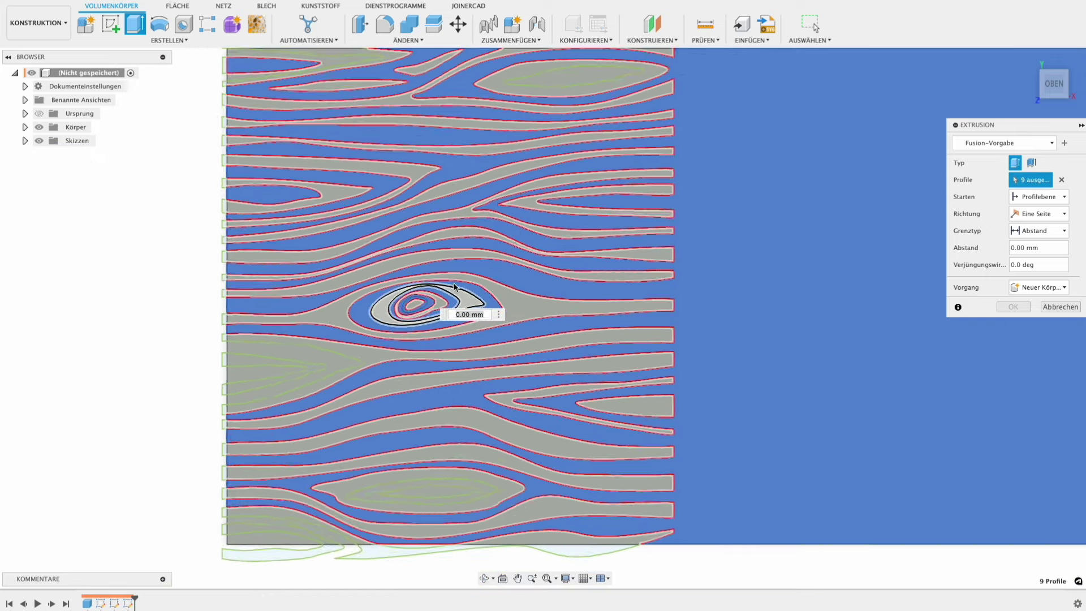
{"action": "scroll", "coordinate": [442, 300], "scroll_direction": "up", "scroll_amount": 3}
{"action": "scroll", "coordinate": [444, 297], "scroll_direction": "down", "scroll_amount": 2}
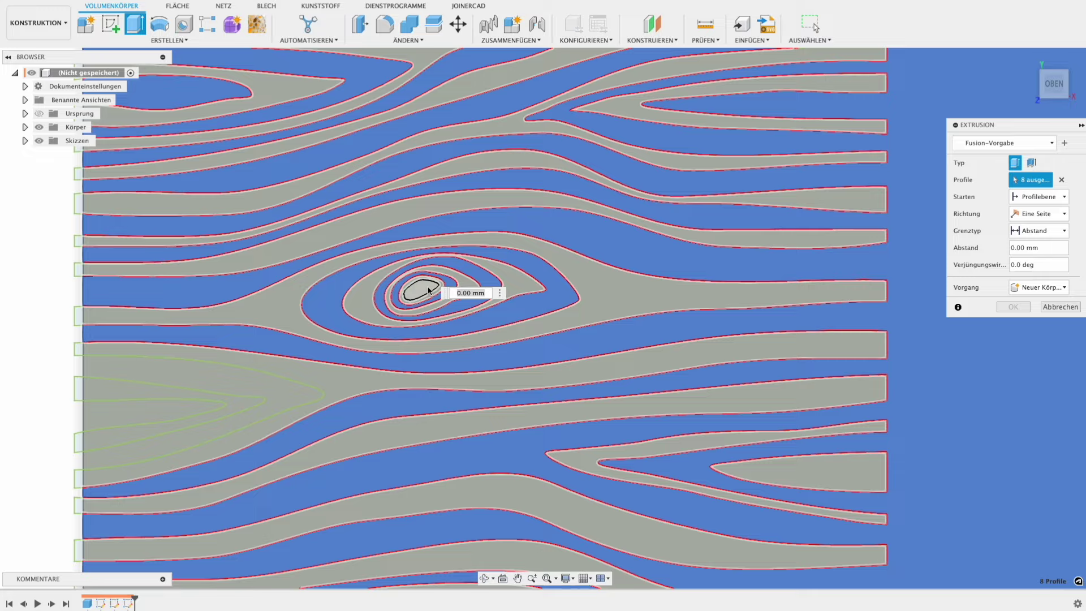
{"action": "middle_click_drag", "start_coordinate": [439, 291], "coordinate": [675, 121]}
{"action": "scroll", "coordinate": [481, 236], "scroll_direction": "up", "scroll_amount": 3}
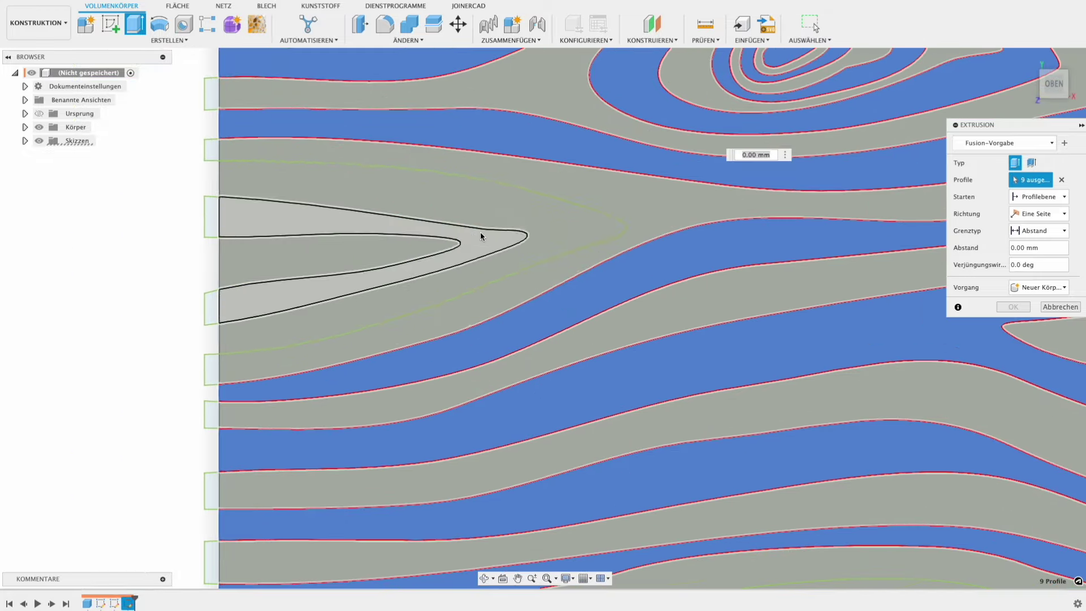
Add the pointed grain regions, lower knot, bottom-left strip and upper ellipse region to the extrusion.
{"action": "left_click", "coordinate": [553, 222]}
{"action": "left_click", "coordinate": [447, 249]}
{"action": "scroll", "coordinate": [473, 199], "scroll_direction": "down", "scroll_amount": 2}
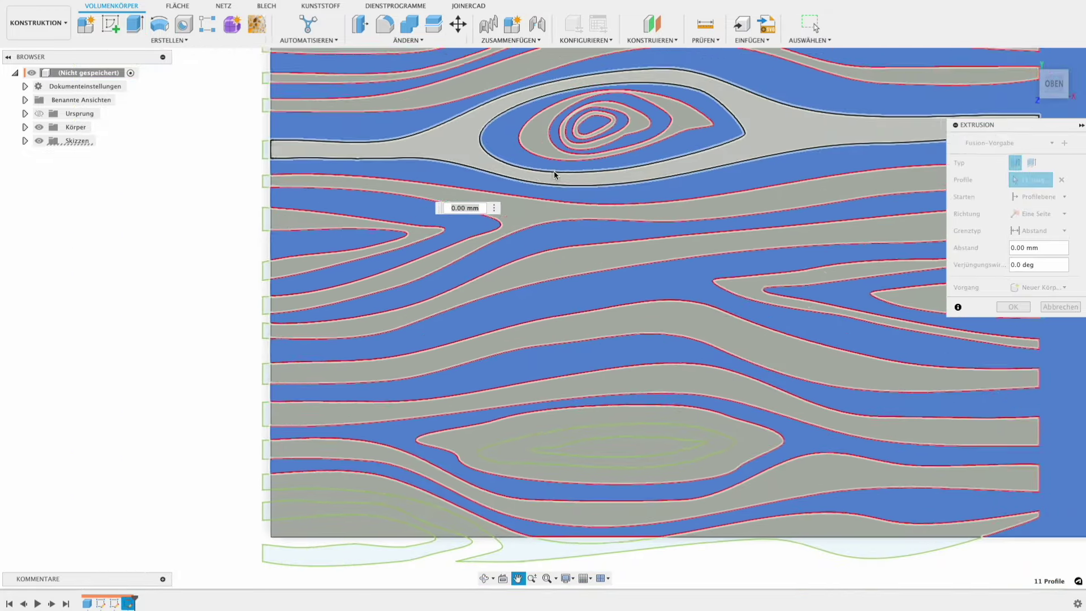
{"action": "scroll", "coordinate": [557, 174], "scroll_direction": "down", "scroll_amount": 5}
{"action": "left_click", "coordinate": [670, 305]}
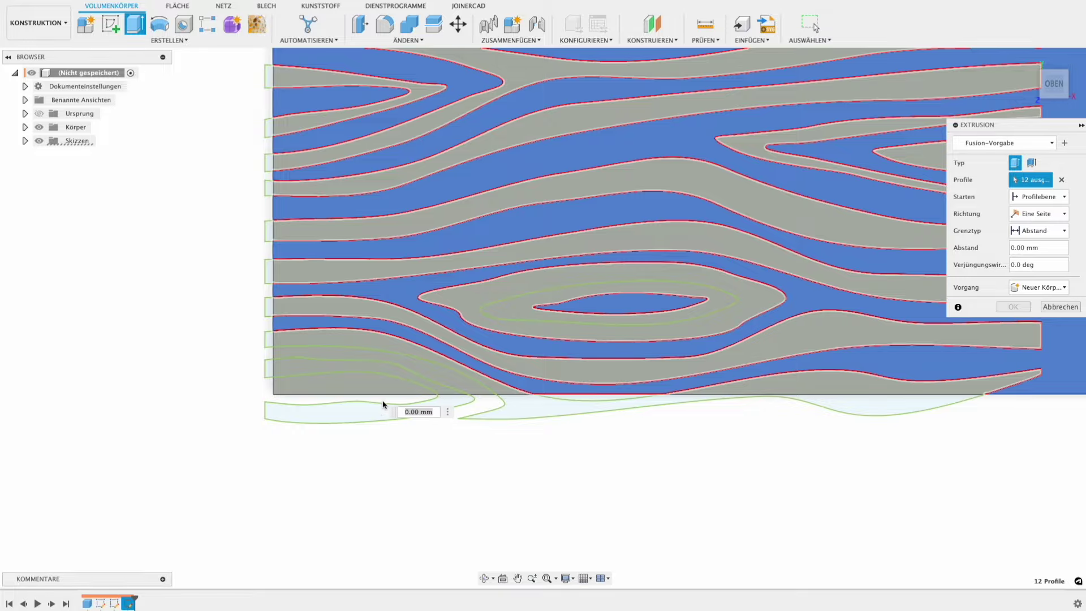
{"action": "left_click", "coordinate": [391, 389]}
{"action": "left_click", "coordinate": [404, 365]}
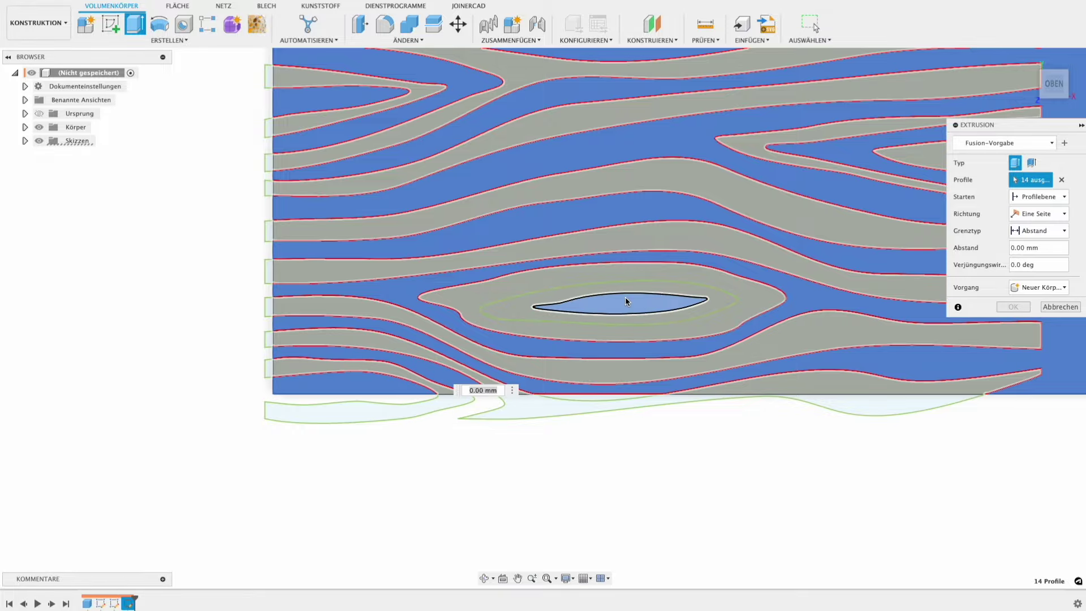
{"action": "middle_click_drag", "start_coordinate": [780, 269], "coordinate": [524, 511]}
{"action": "middle_click_drag", "start_coordinate": [801, 77], "coordinate": [807, 286]}
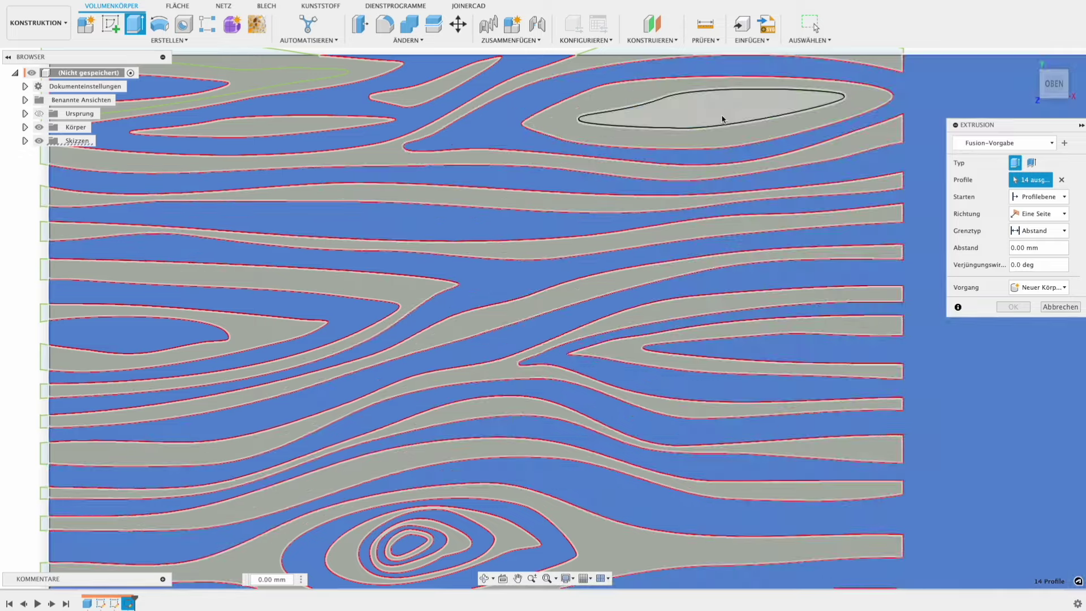
{"action": "left_click", "coordinate": [722, 119]}
{"action": "scroll", "coordinate": [721, 119], "scroll_direction": "down", "scroll_amount": 2}
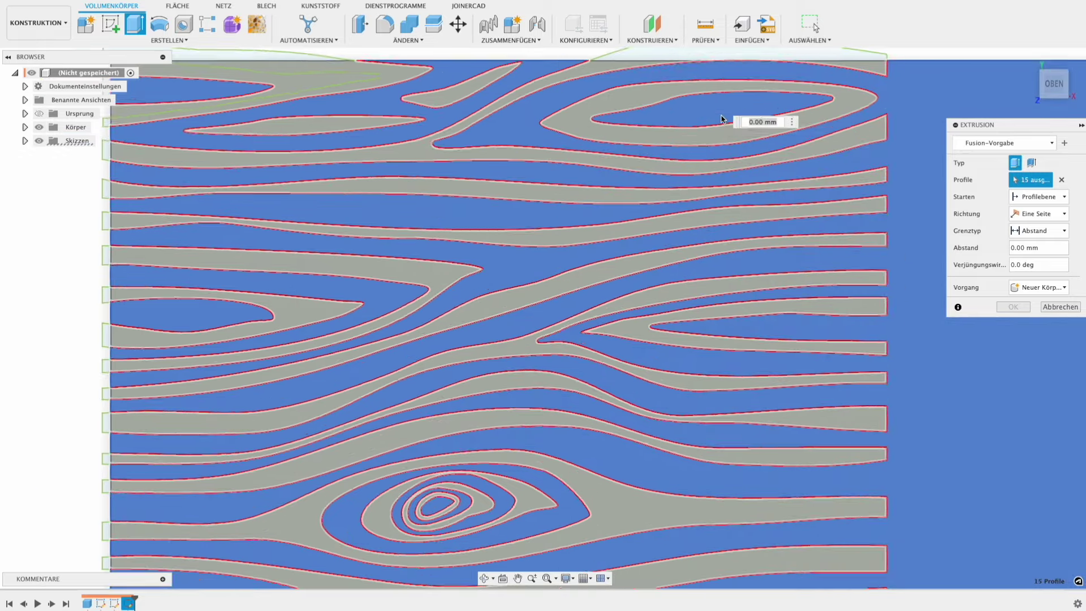
{"action": "scroll", "coordinate": [721, 120], "scroll_direction": "down", "scroll_amount": 2}
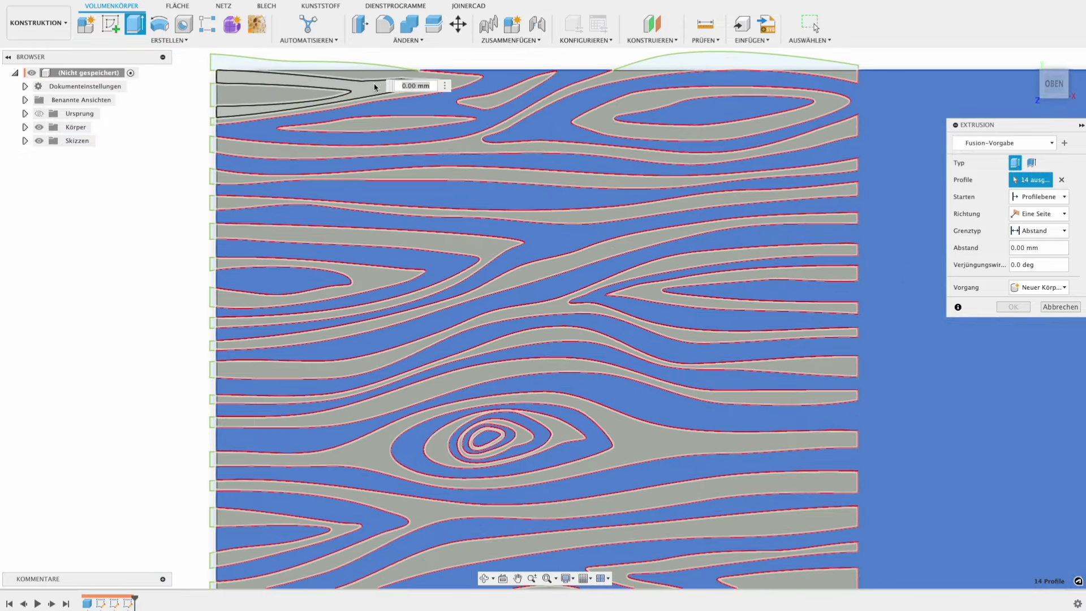
{"action": "scroll", "coordinate": [503, 139], "scroll_direction": "down", "scroll_amount": 2}
{"action": "scroll", "coordinate": [503, 139], "scroll_direction": "down", "scroll_amount": 1}
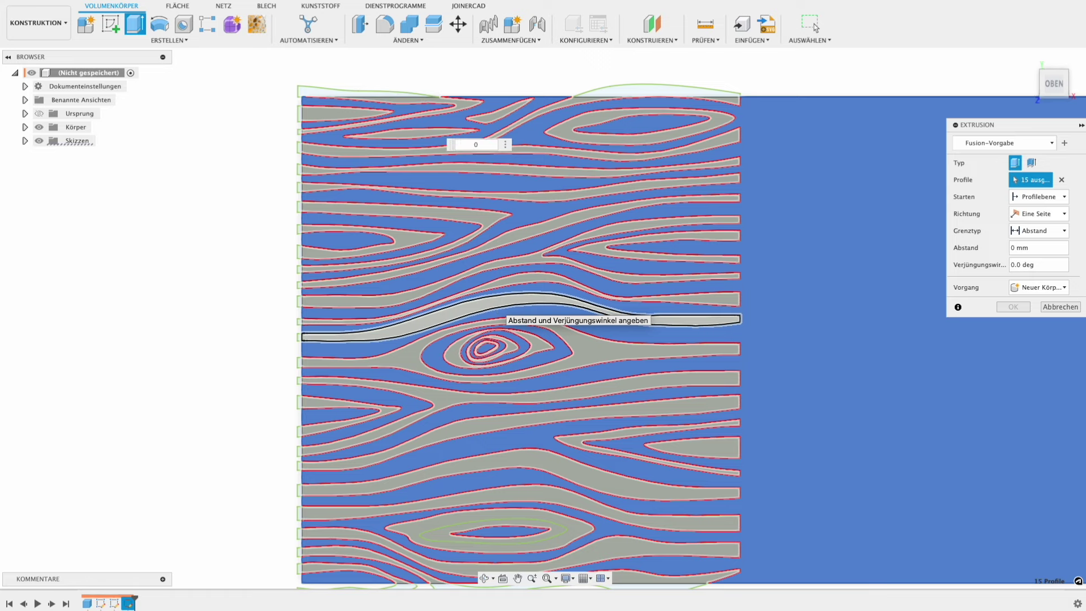
{"action": "type", "text": ".5"}
{"action": "key", "text": "Return"}
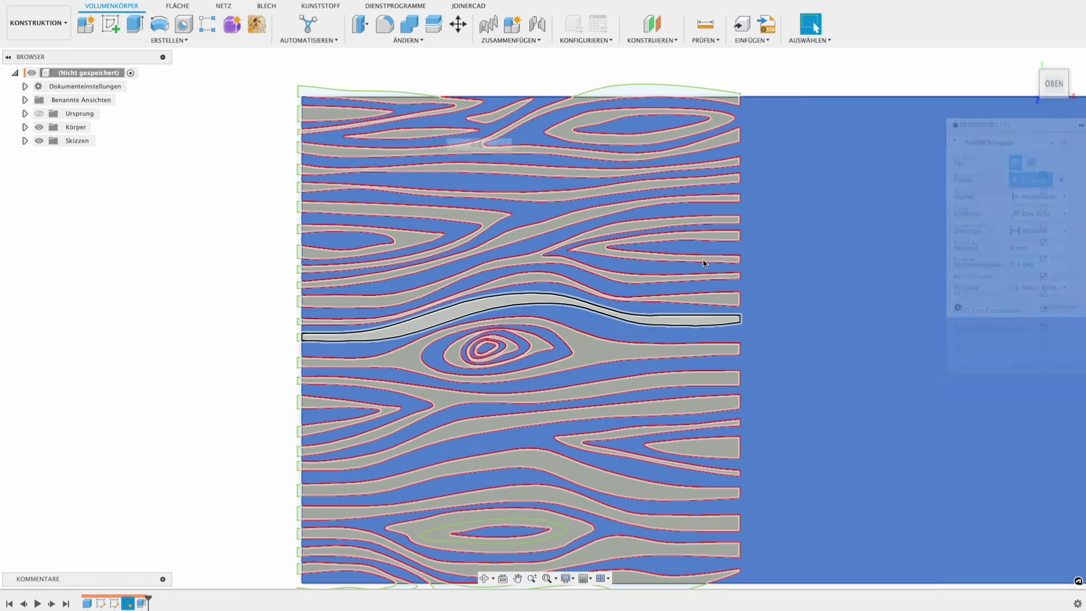
{"action": "mouse_move", "coordinate": [747, 270]}
{"action": "middle_mouse_down", "text": "shift"}
{"action": "mouse_move", "coordinate": [693, 227]}
{"action": "mouse_move", "coordinate": [502, 260]}
{"action": "middle_mouse_up", "text": "shift"}
{"action": "scroll", "coordinate": [455, 294], "scroll_direction": "up", "scroll_amount": 3}
{"action": "middle_click_drag", "start_coordinate": [564, 143], "coordinate": [594, 167], "text": "shift"}
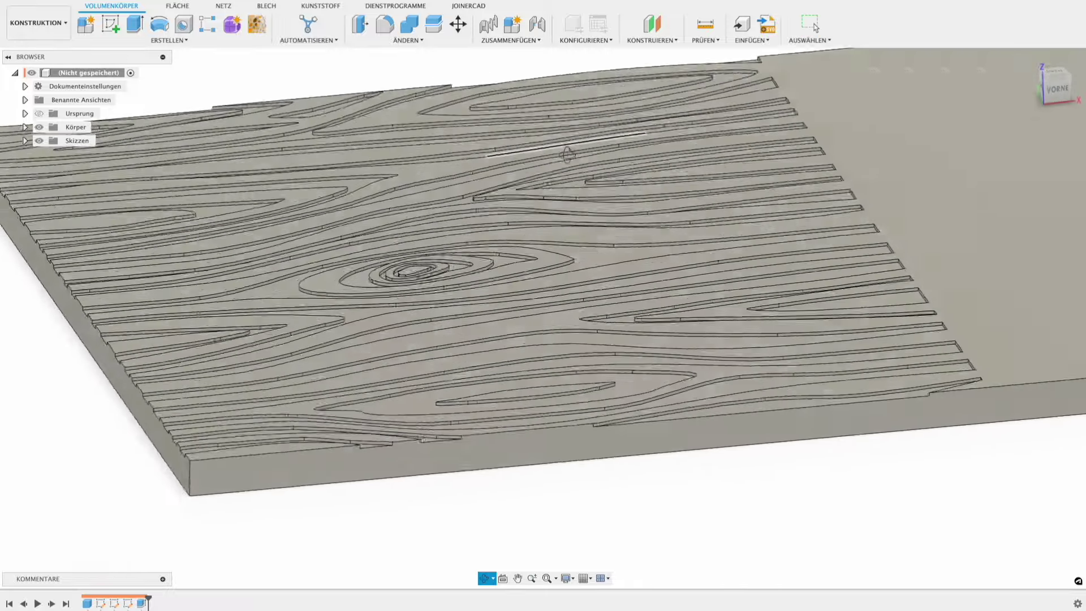
{"action": "key", "text": "Escape"}
{"action": "scroll", "coordinate": [594, 167], "scroll_direction": "down", "scroll_amount": 3}
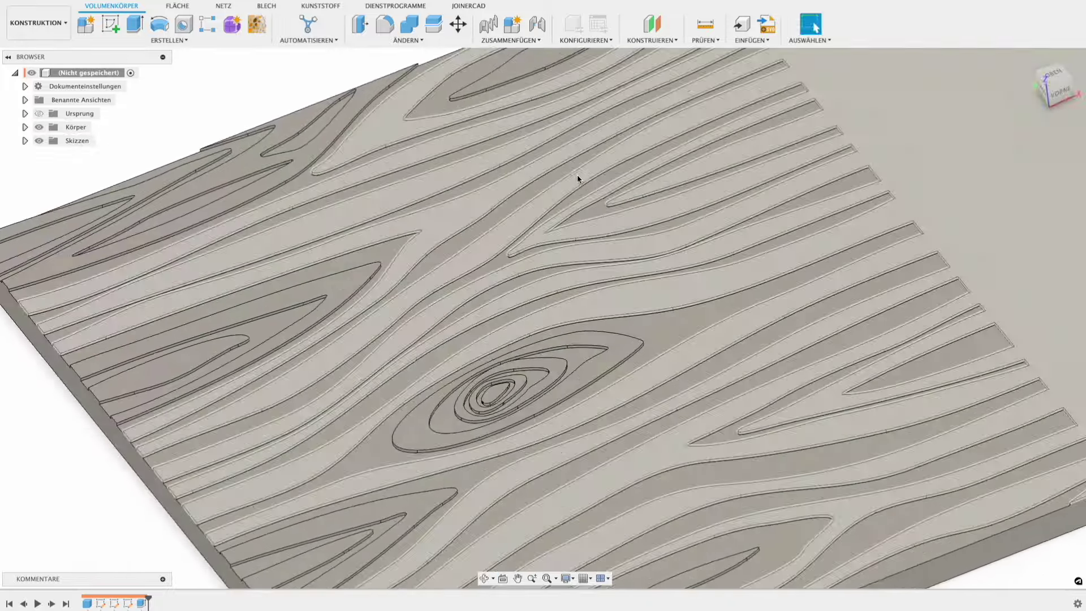
{"action": "scroll", "coordinate": [577, 174], "scroll_direction": "down", "scroll_amount": 3}
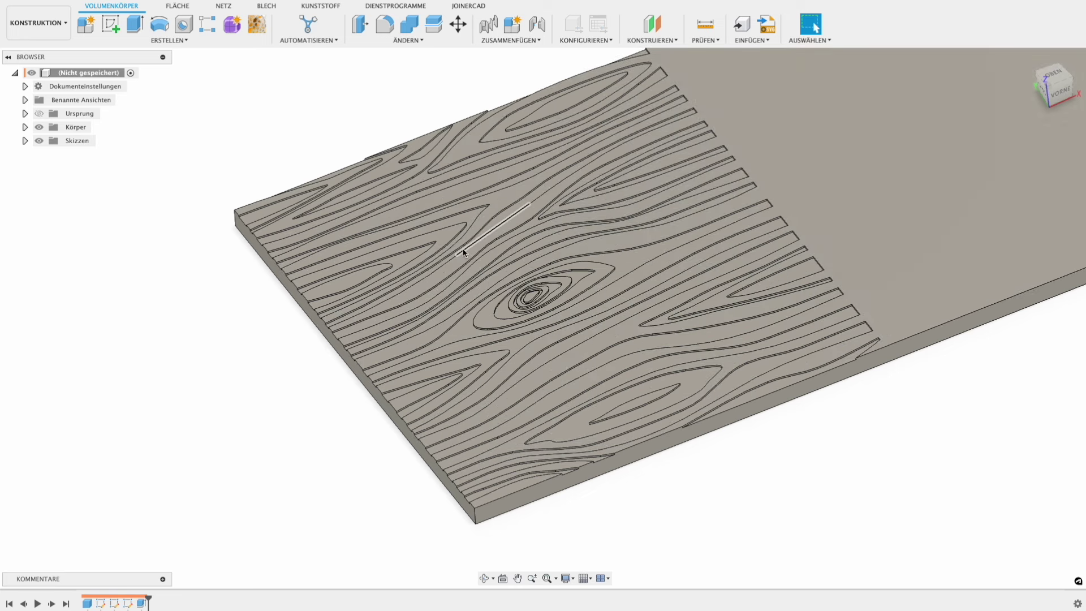
{"action": "middle_click_drag", "start_coordinate": [572, 223], "coordinate": [564, 245], "text": "shift"}
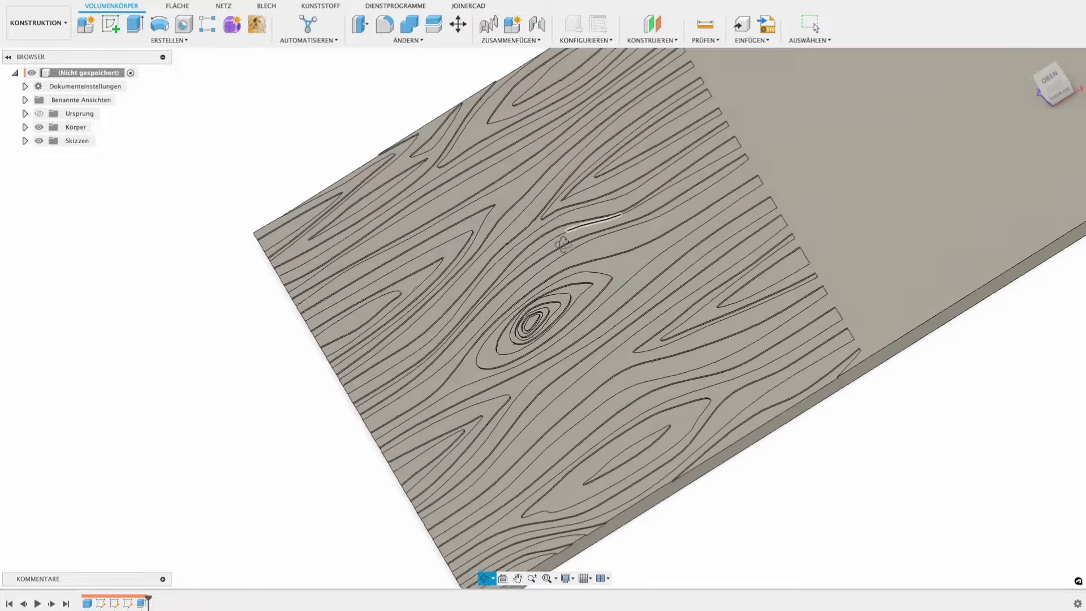
{"action": "scroll", "coordinate": [626, 236], "scroll_direction": "down", "scroll_amount": 2}
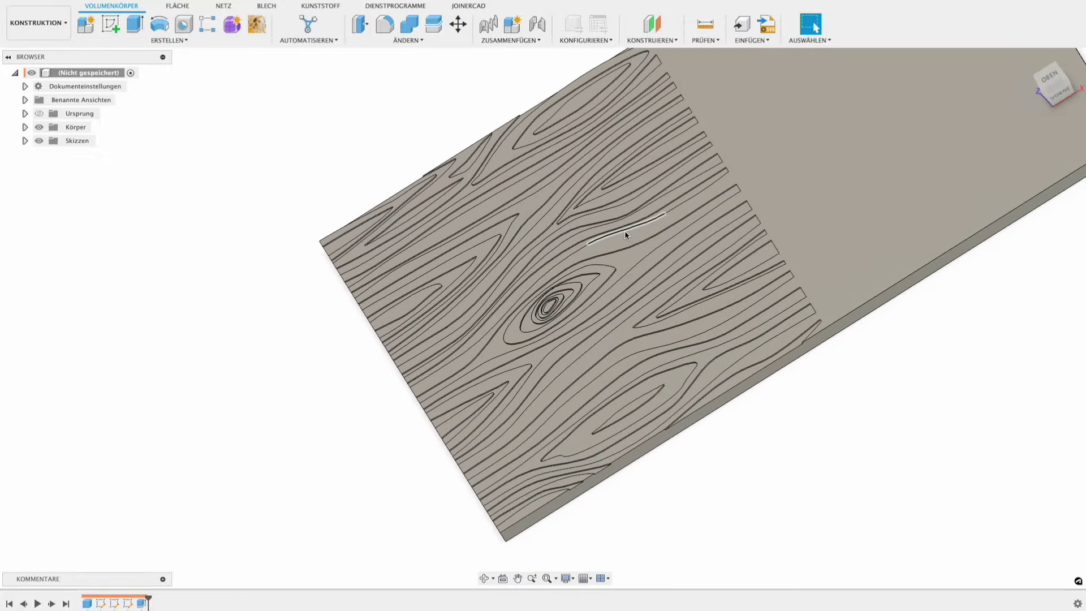
{"action": "middle_click_drag", "start_coordinate": [614, 227], "coordinate": [480, 221]}
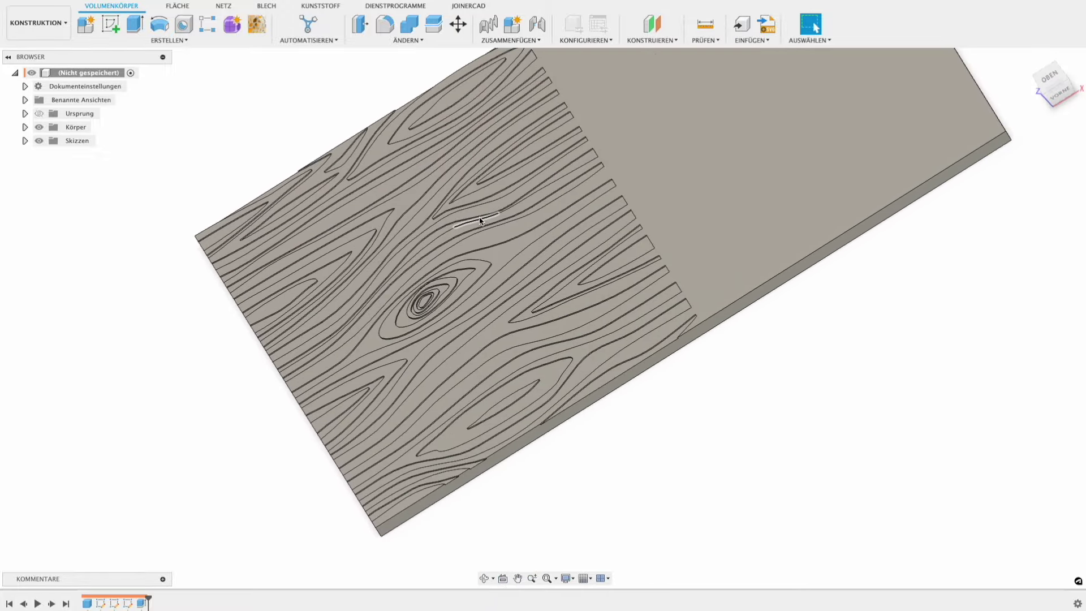